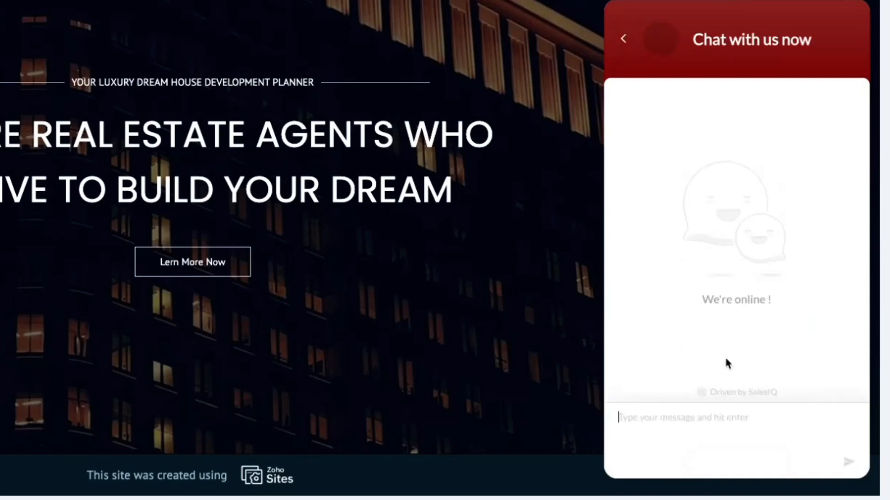
Greet the bot with 'Hey', request a house/apartment rental, and open the location-sharing map
text(Hey)
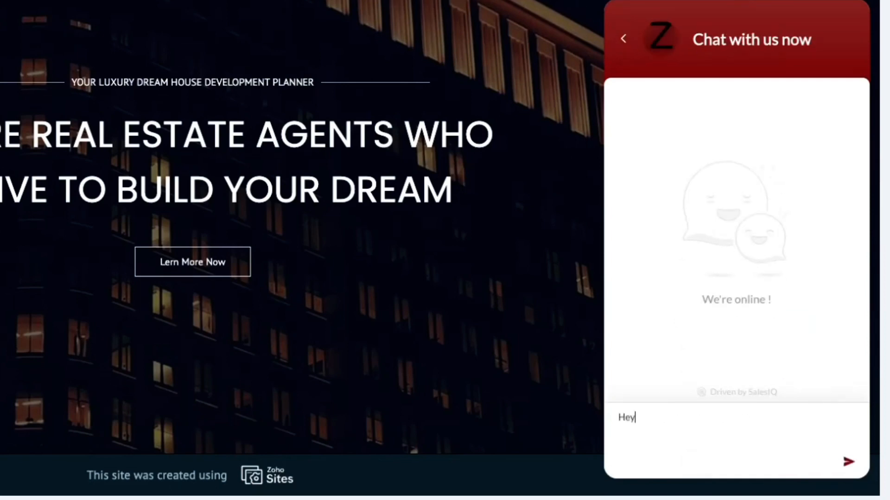
key(Return)
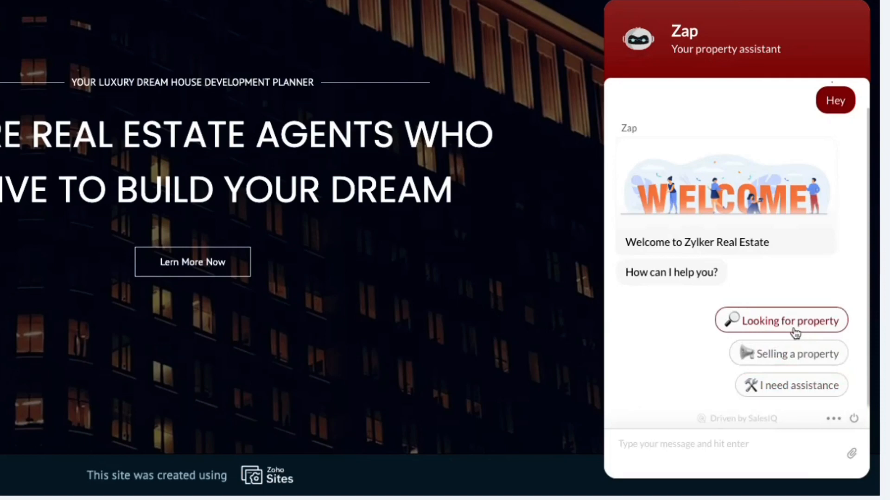
click(789, 326)
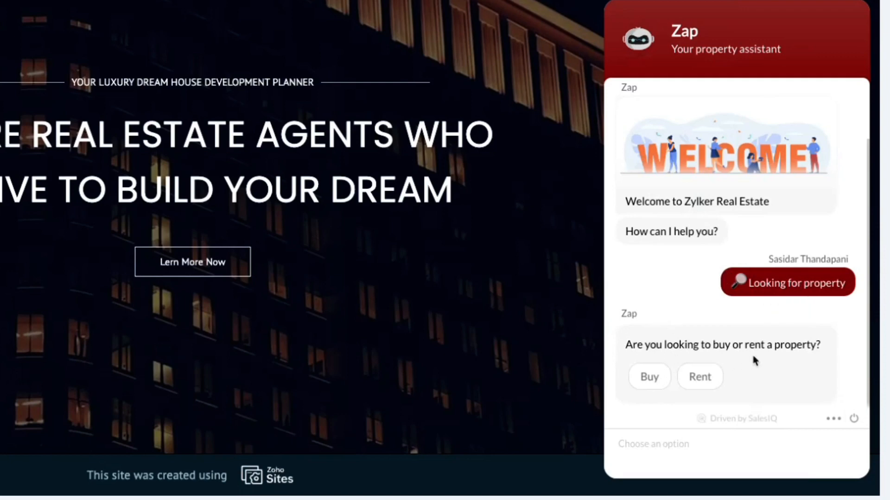
click(700, 381)
scroll(737, 240, up, 2)
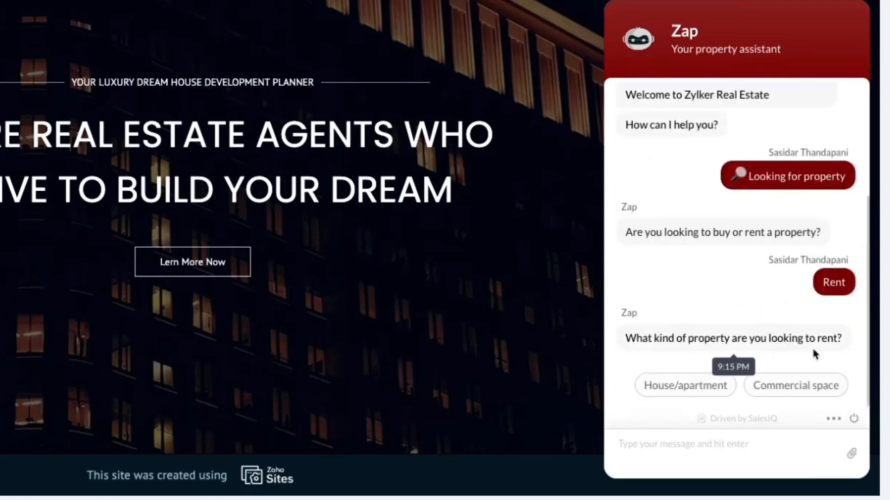
click(661, 385)
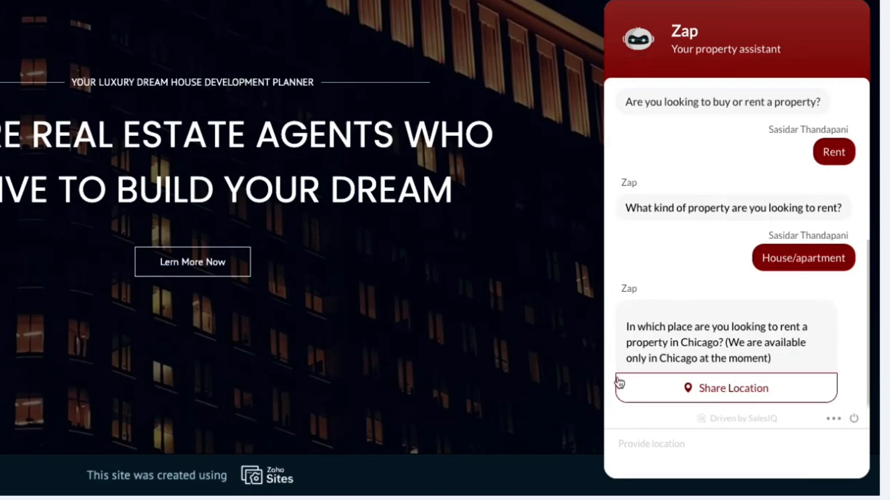
click(712, 392)
click(721, 392)
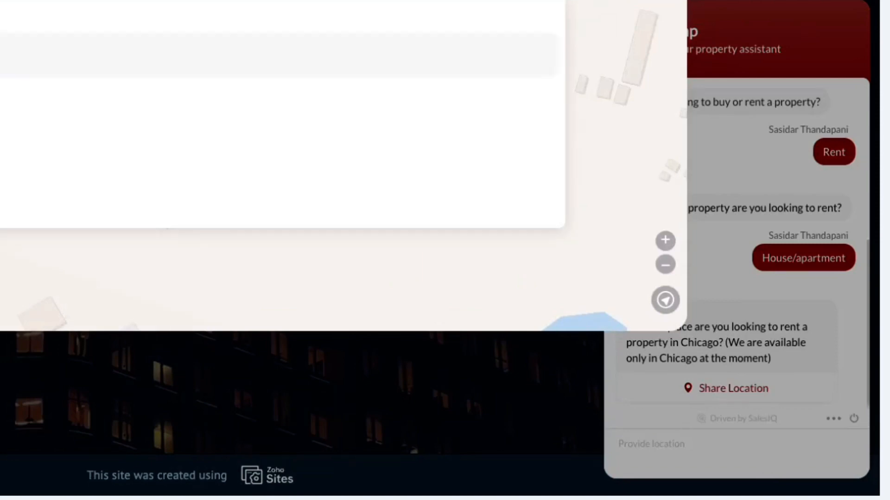
Send the chosen Chicago location and browse the property carousel back to Living room
click(3, 55)
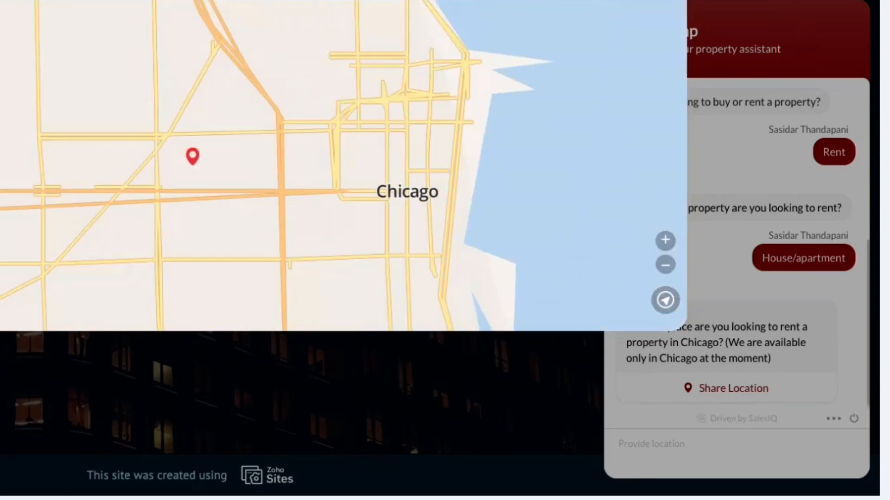
click(644, 2)
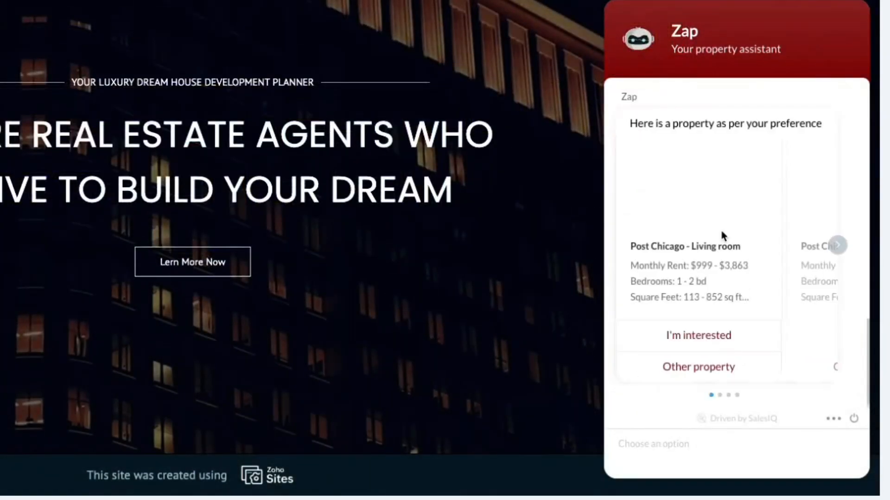
click(838, 246)
click(838, 246)
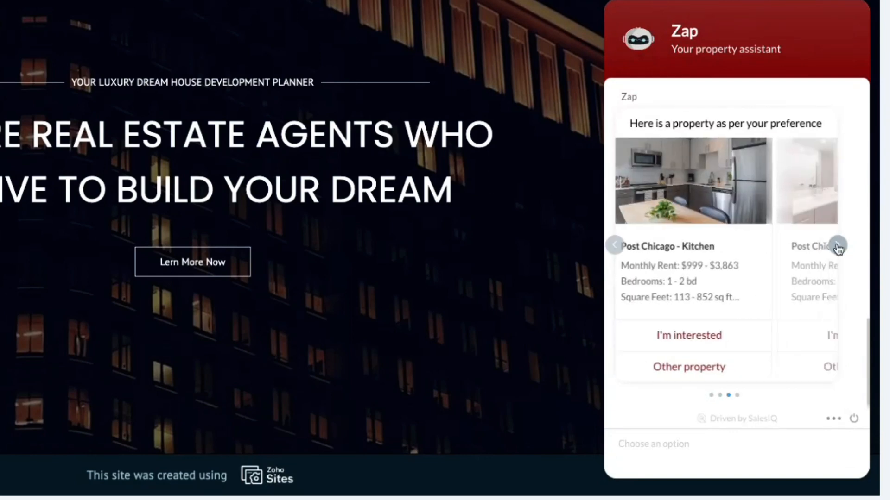
click(838, 246)
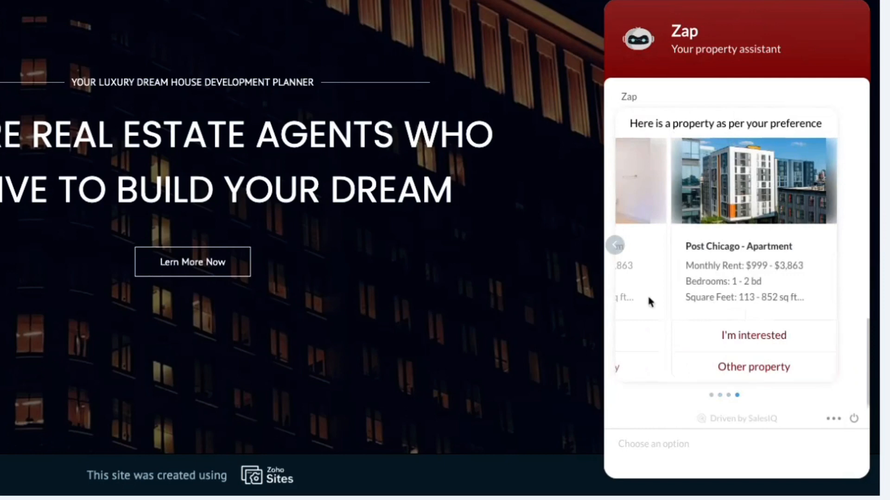
click(615, 246)
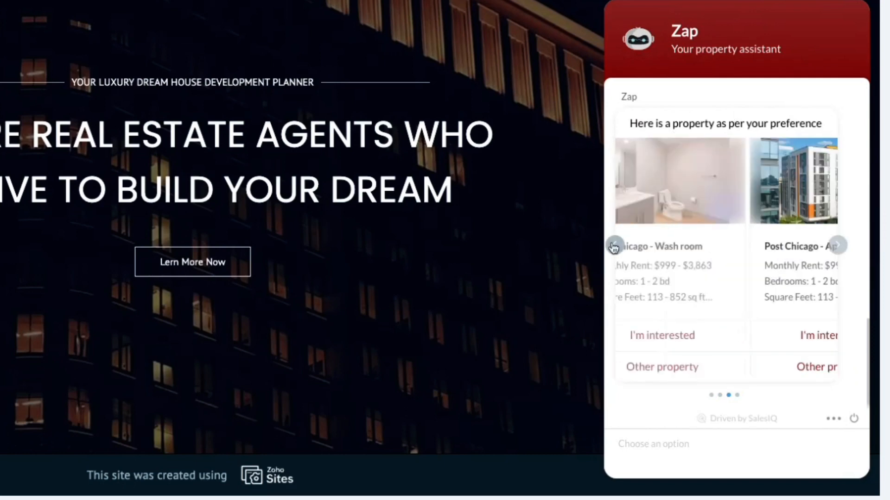
click(614, 246)
click(614, 246)
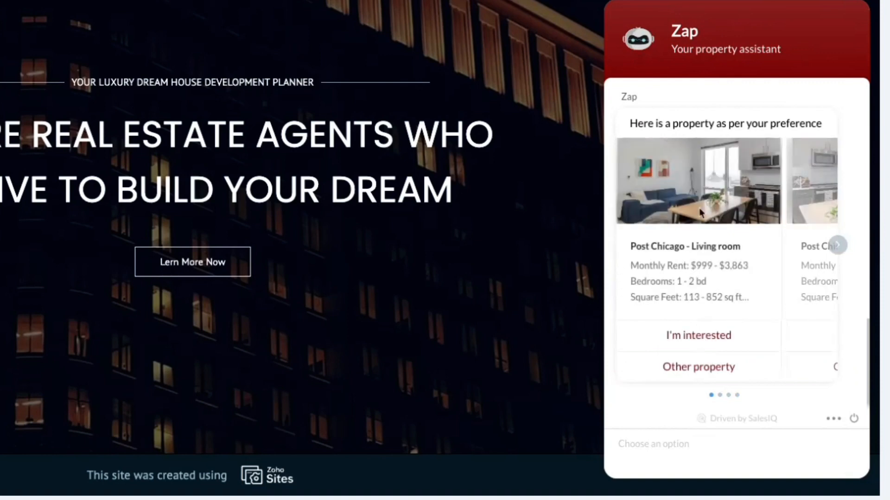
Page forward to Post Chicago - Apartment and mark it I'm interested
click(836, 248)
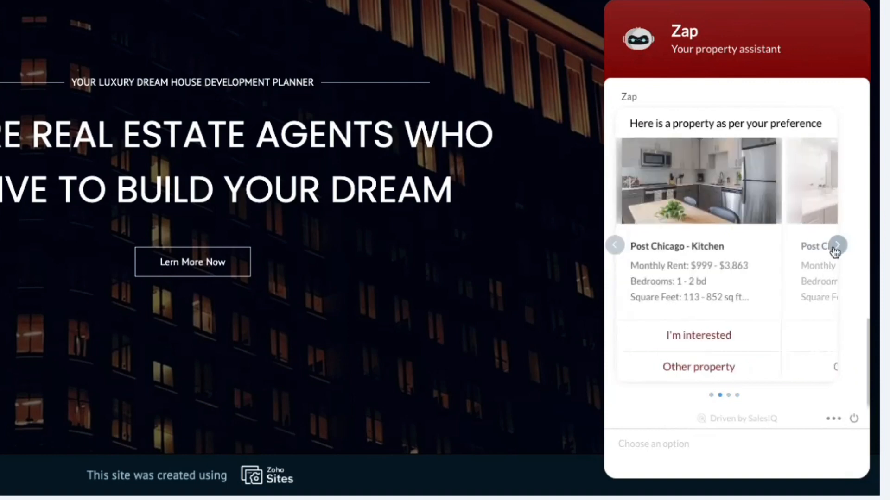
click(835, 248)
click(836, 248)
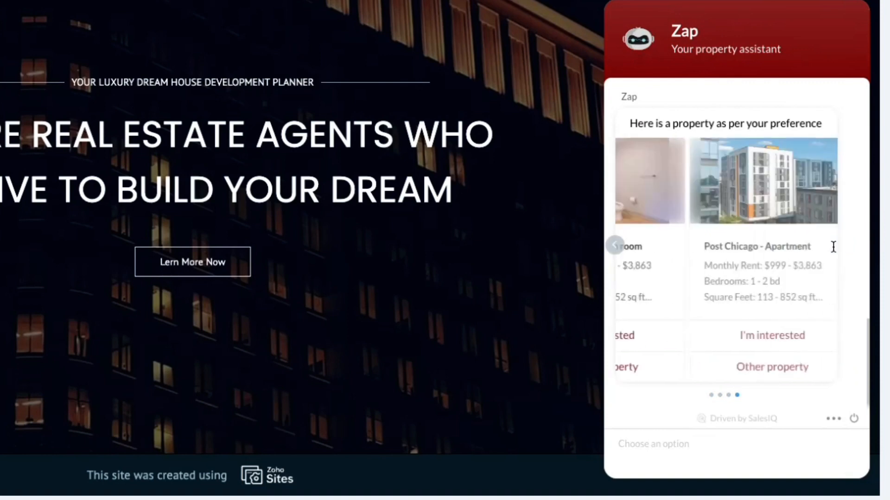
click(743, 342)
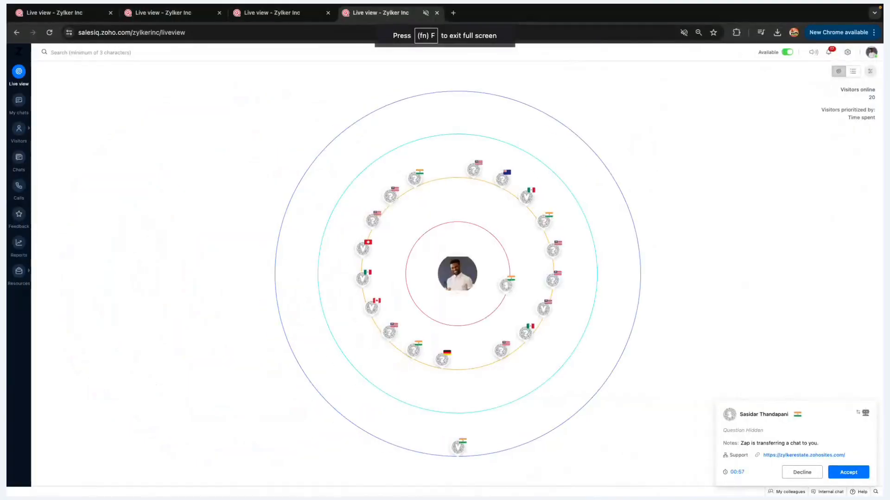
Accept the bot-transferred chat and review the transcript and visitor info
click(843, 473)
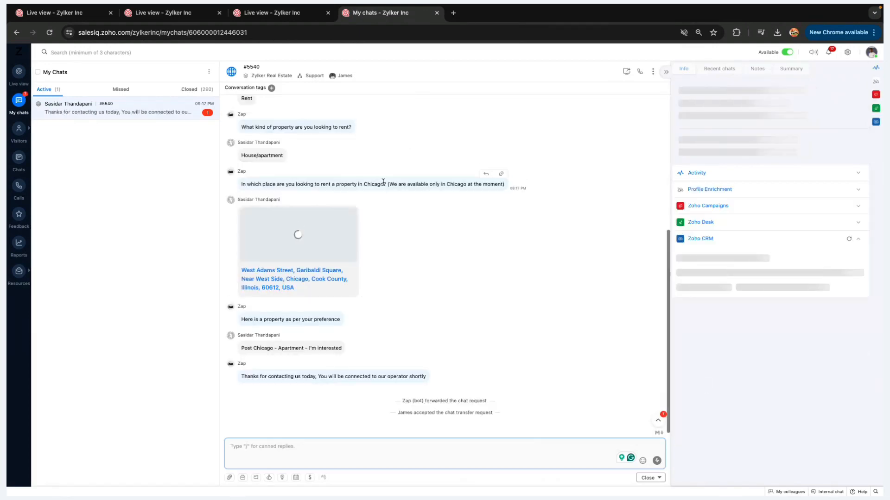
scroll(383, 183, up, 5)
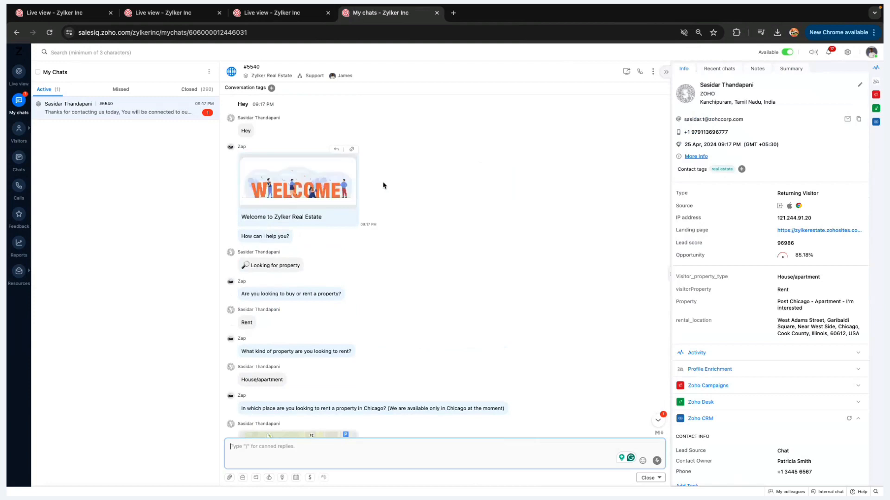
scroll(382, 183, down, 6)
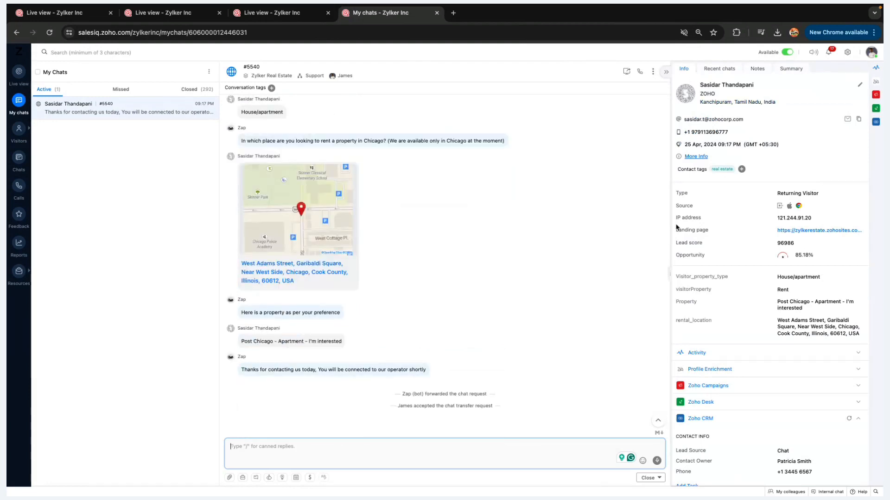
scroll(717, 337, down, 3)
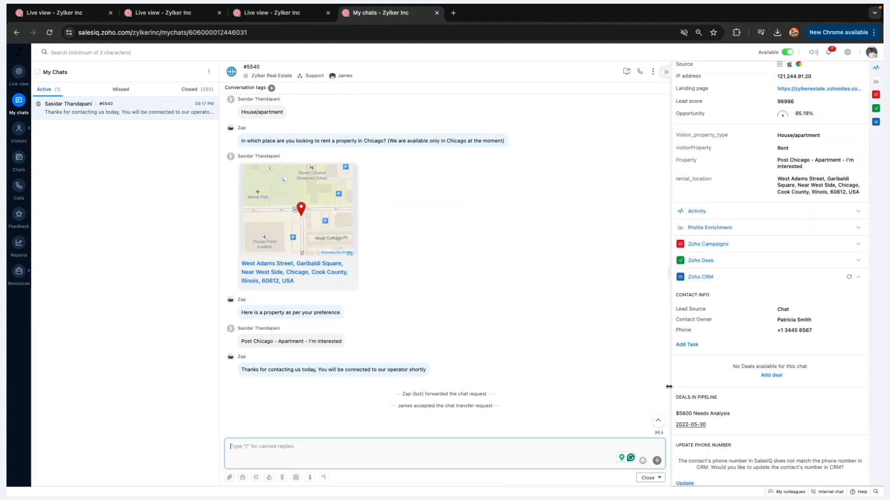
scroll(845, 458, down, 1)
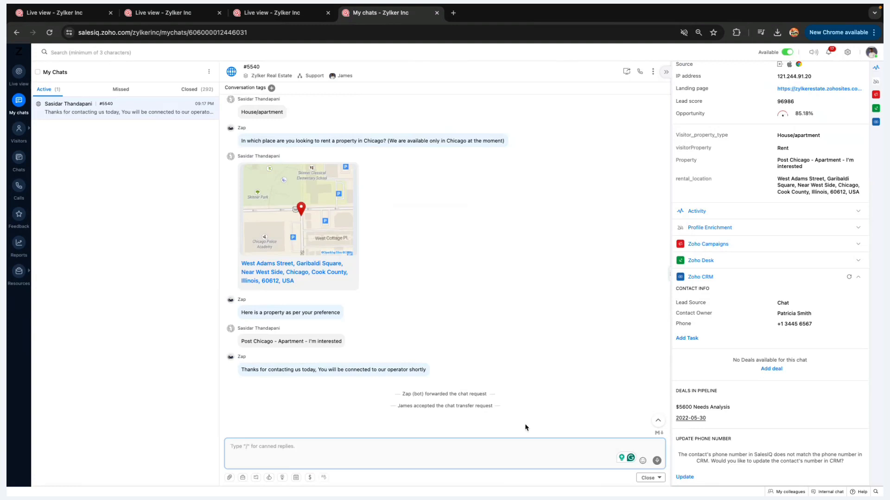
click(429, 424)
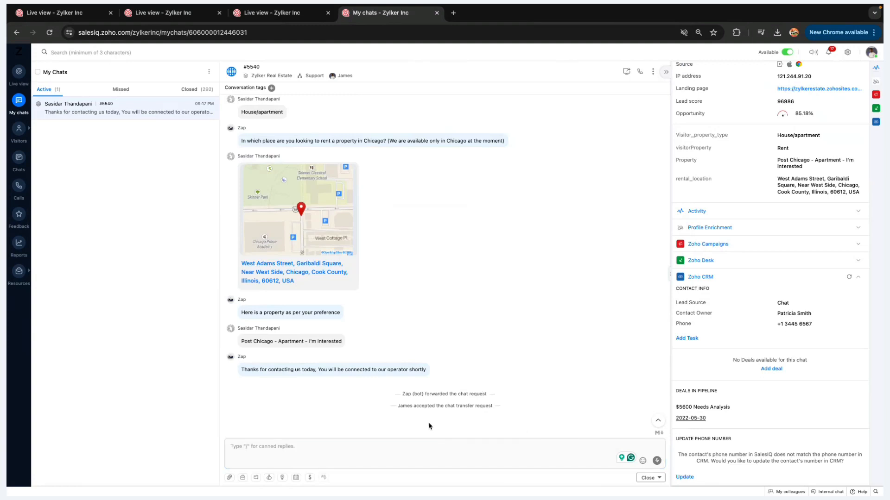
Send the visitor a canned greeting reply chosen via the / shortcut
click(325, 454)
text(/)
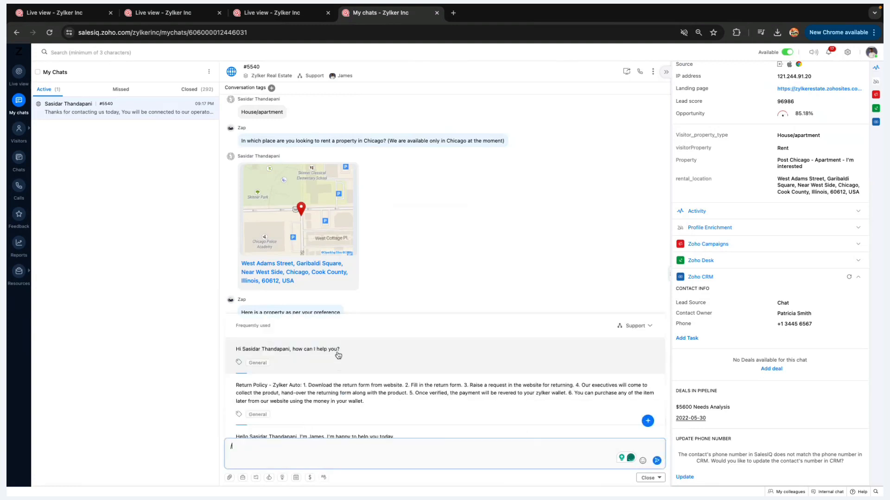
click(342, 353)
key(Return)
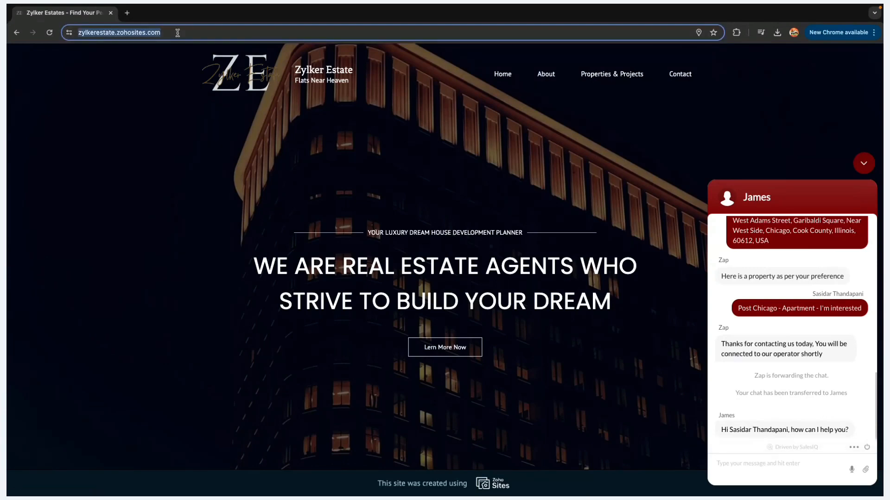
Load the Zylker Estate site in a private window and greet the bot with 'Hey rh there'
key(super+shift+n)
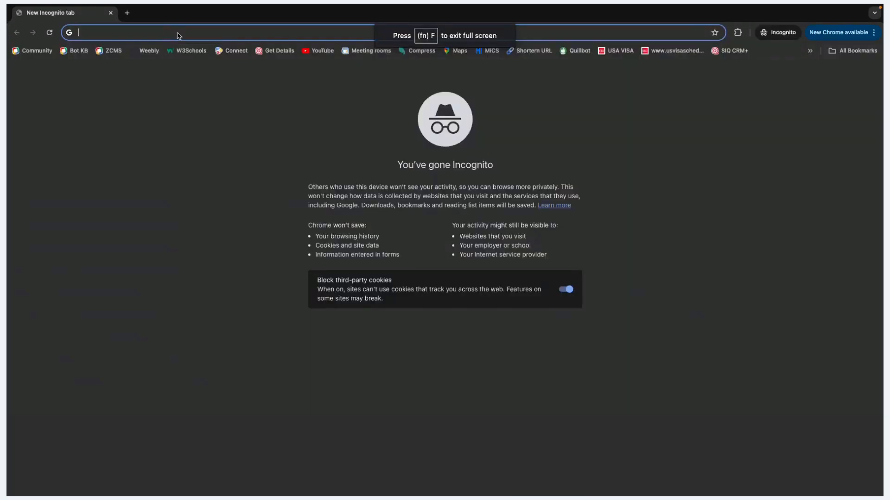
text(https://zylkerestate.zohosites.com/)
key(Return)
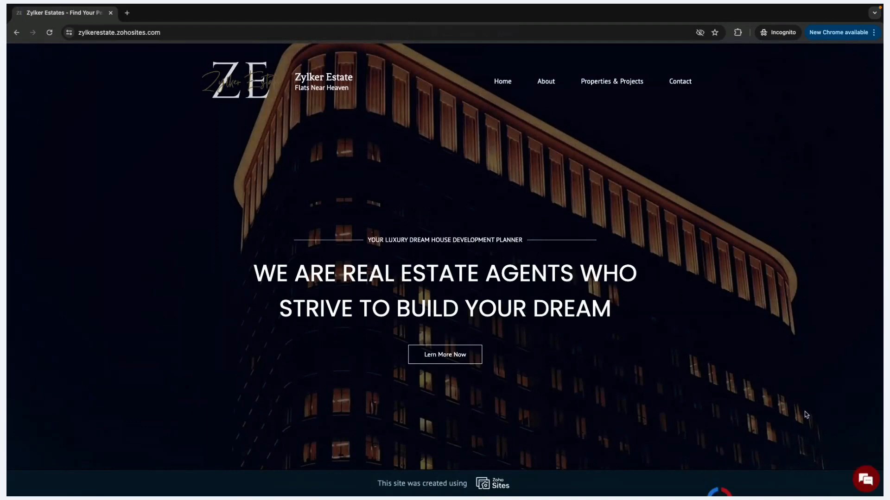
click(865, 479)
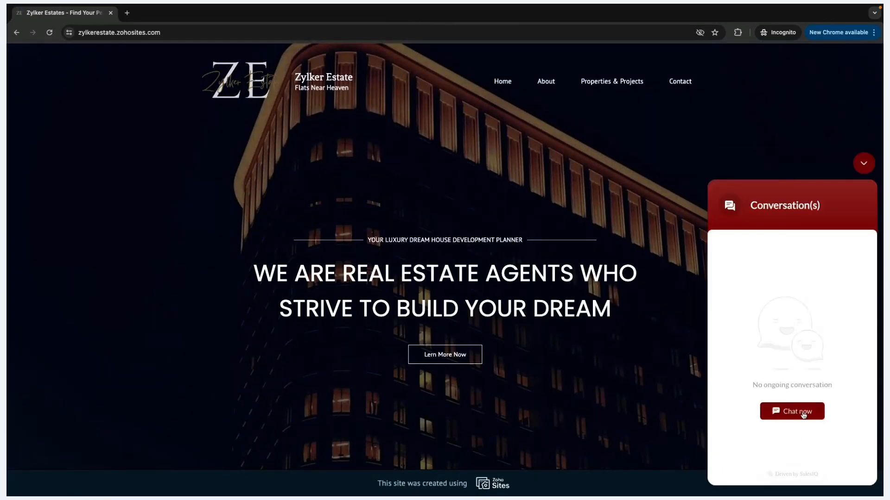
click(804, 414)
text(H)
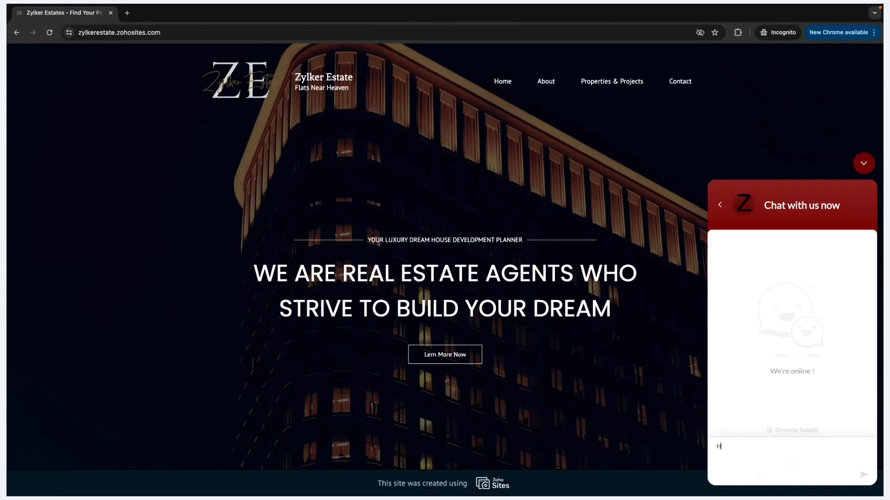
text(ey rh there)
key(Return)
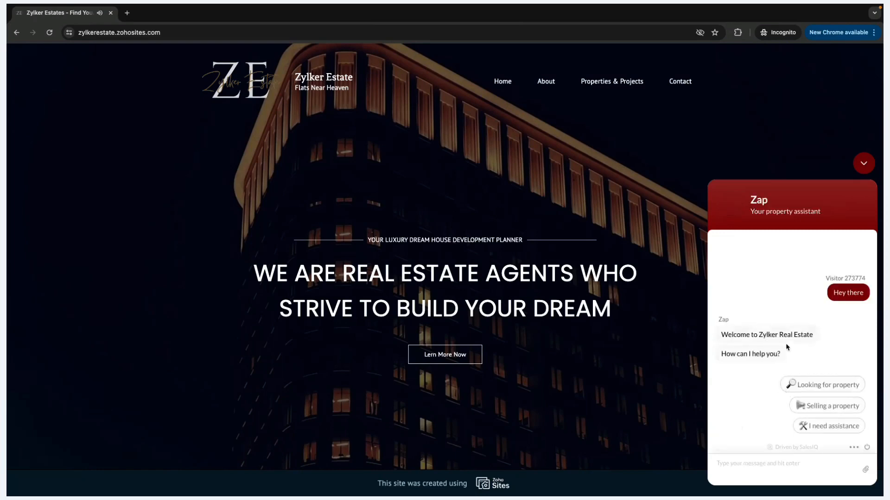
Choose Looking for property, Rent and House/apartment, then start sharing the location
click(815, 386)
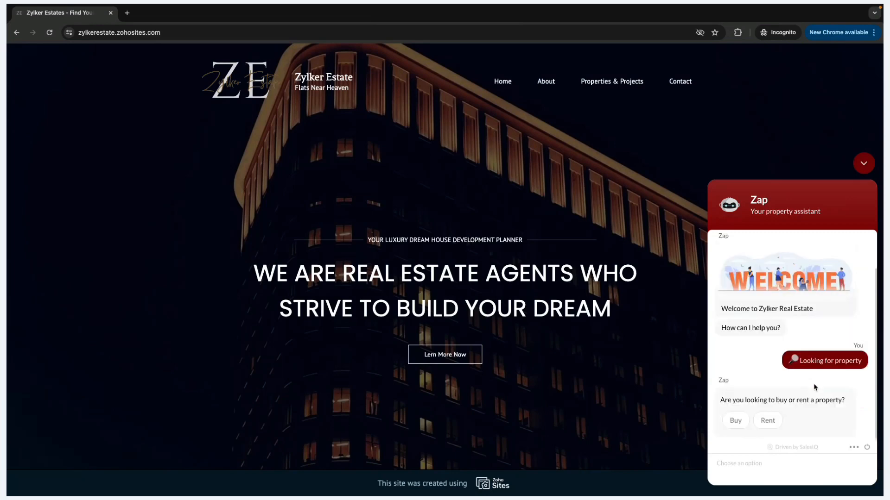
click(765, 421)
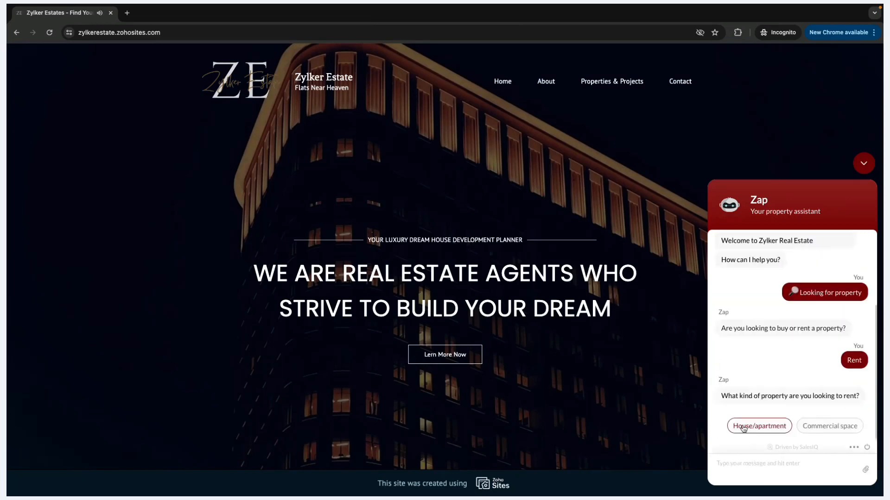
click(753, 431)
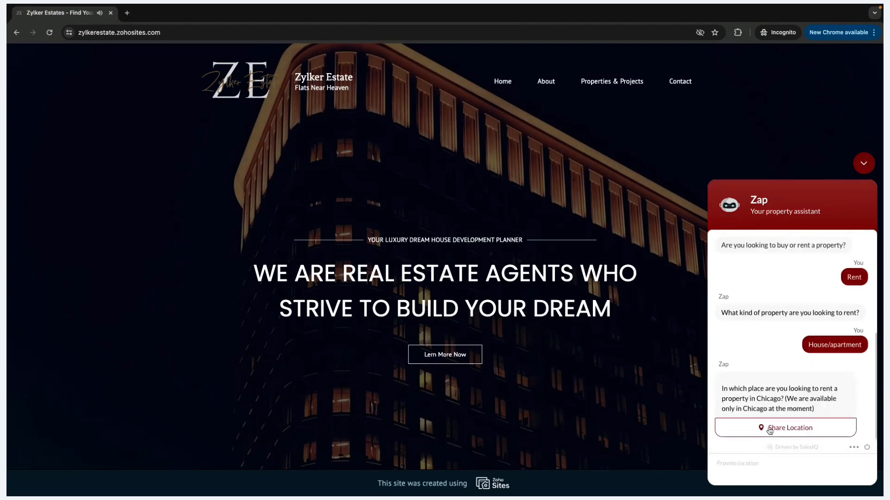
click(769, 429)
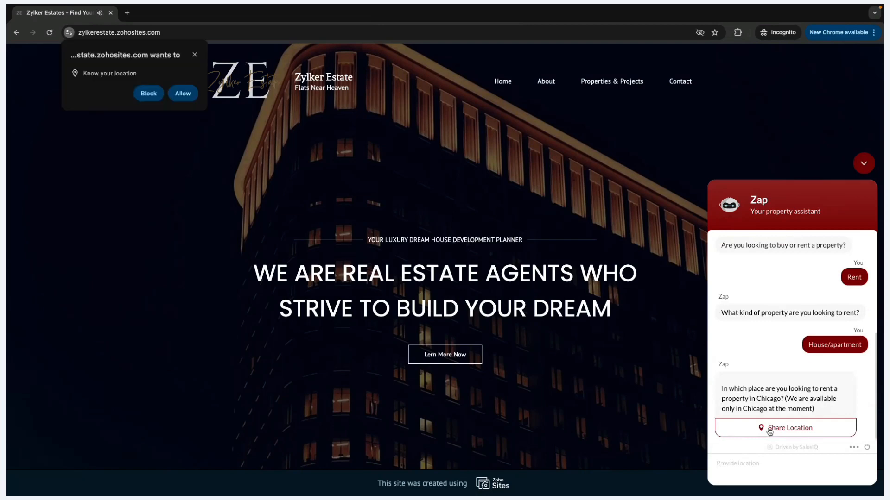
Allow location access, pick chicago on the map, and send it into the chat
click(184, 90)
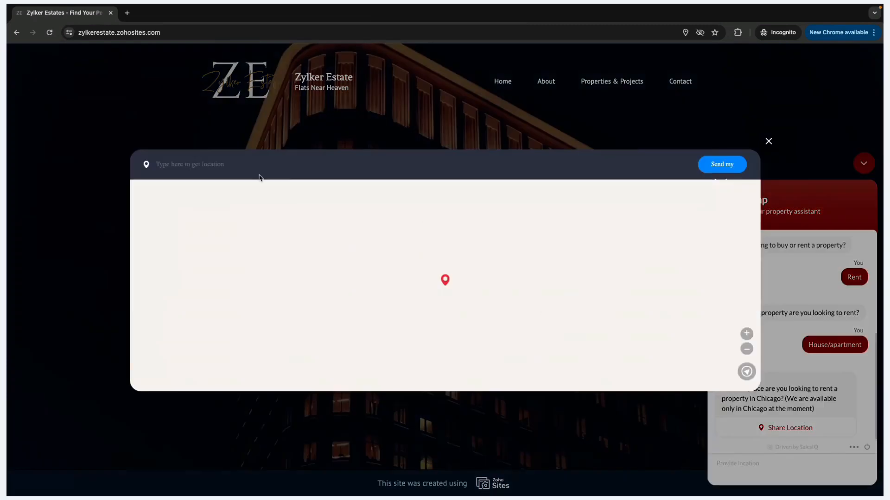
click(232, 166)
click(232, 188)
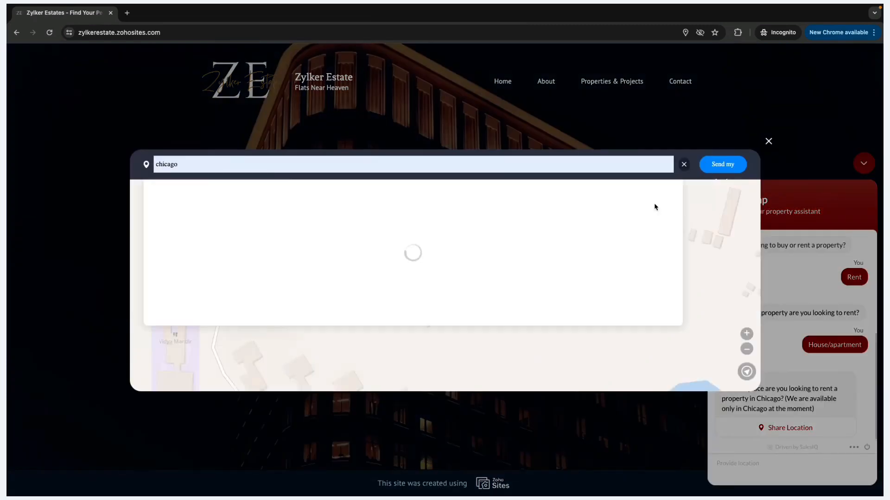
click(494, 215)
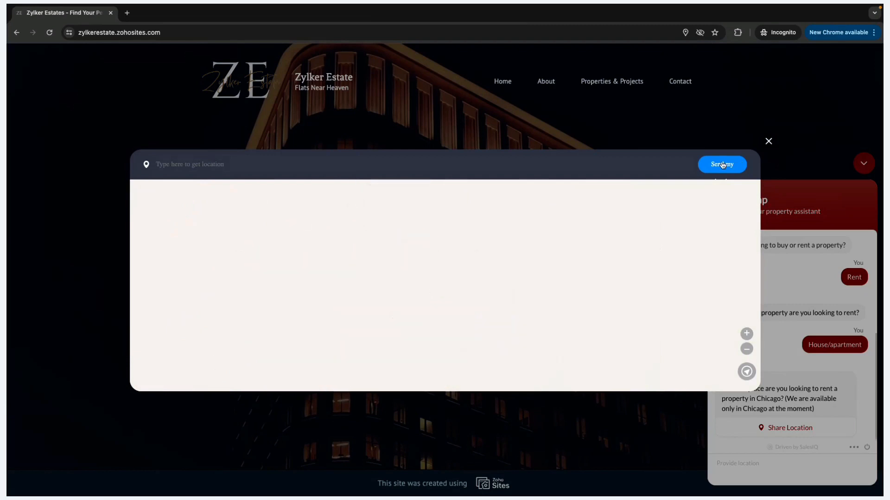
click(722, 165)
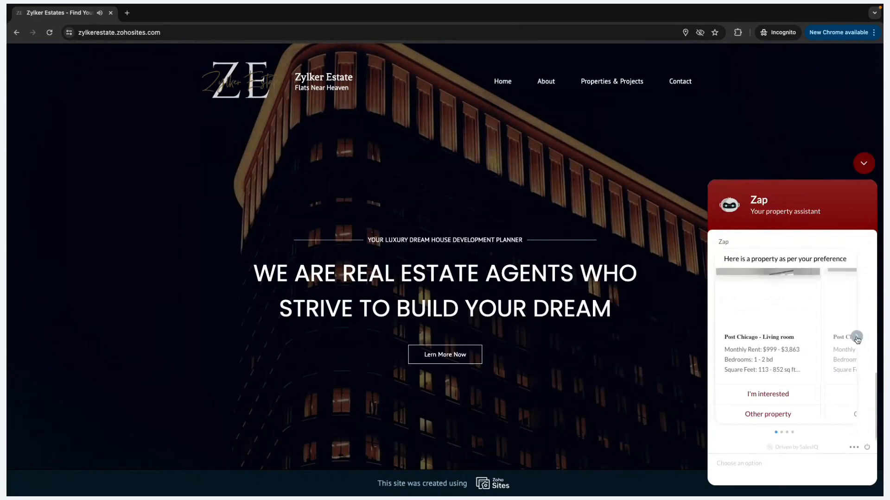
Page the carousel to Post Chicago - Apartment and mark it I'm interested
click(857, 337)
click(857, 337)
click(856, 337)
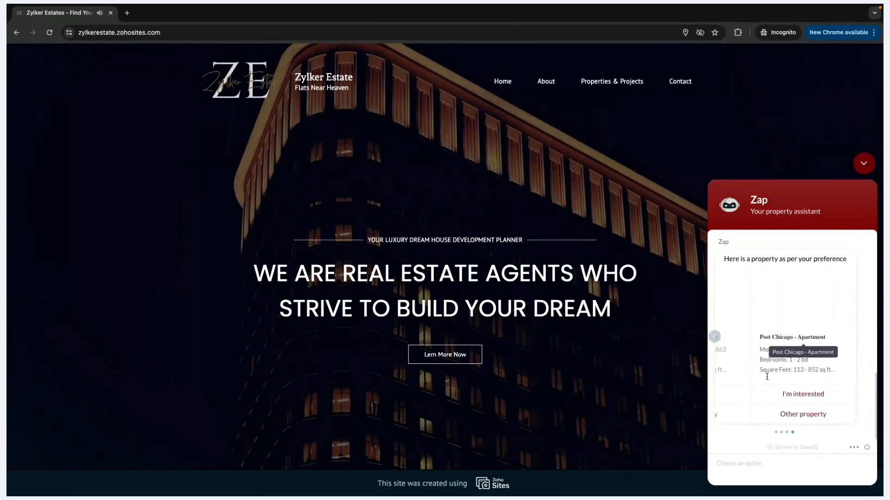
click(791, 394)
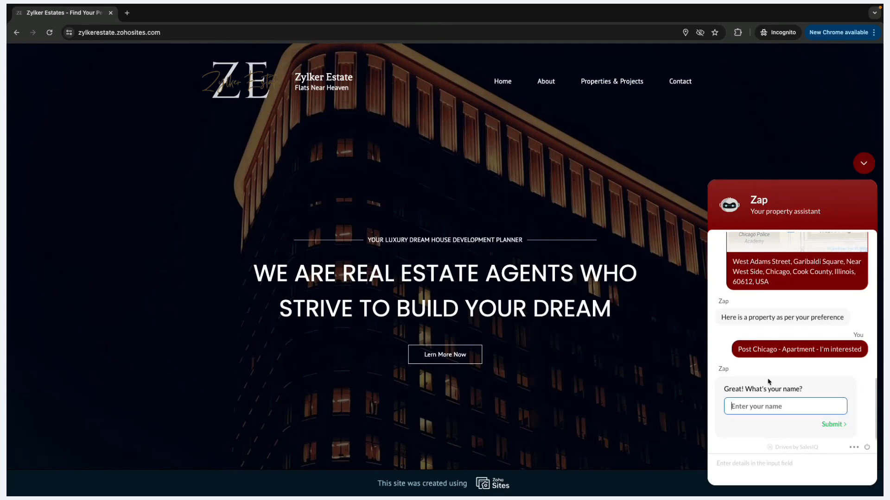
End the current chat and start a new one with 'Hey there'
click(866, 447)
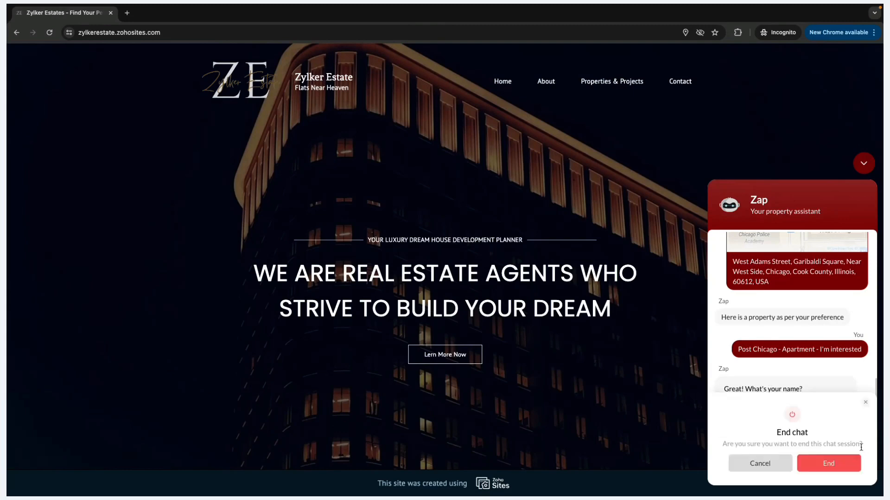
click(828, 461)
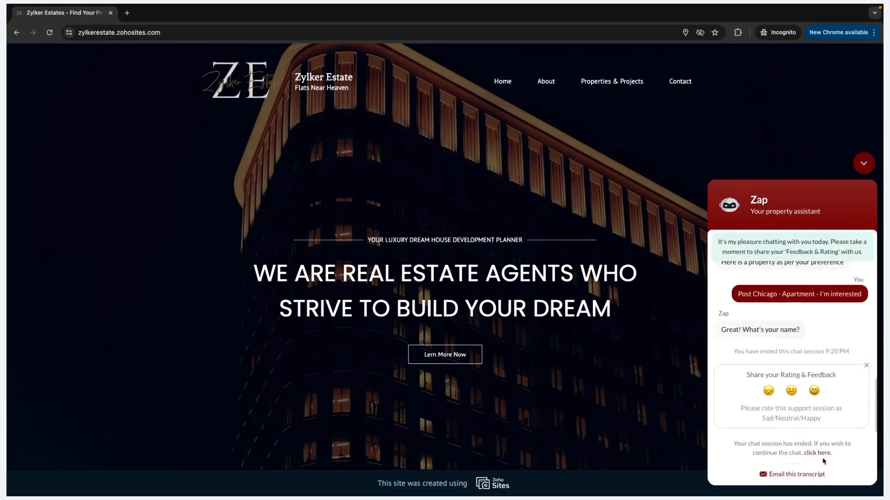
click(782, 454)
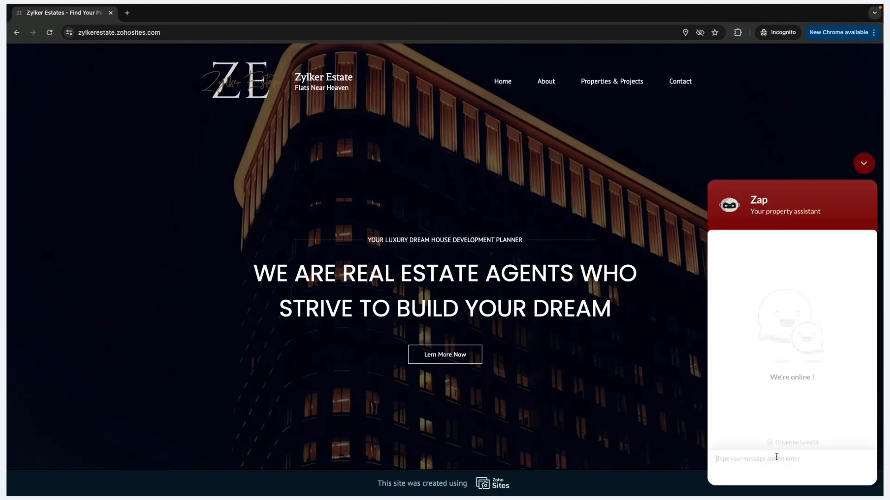
text(Hey there)
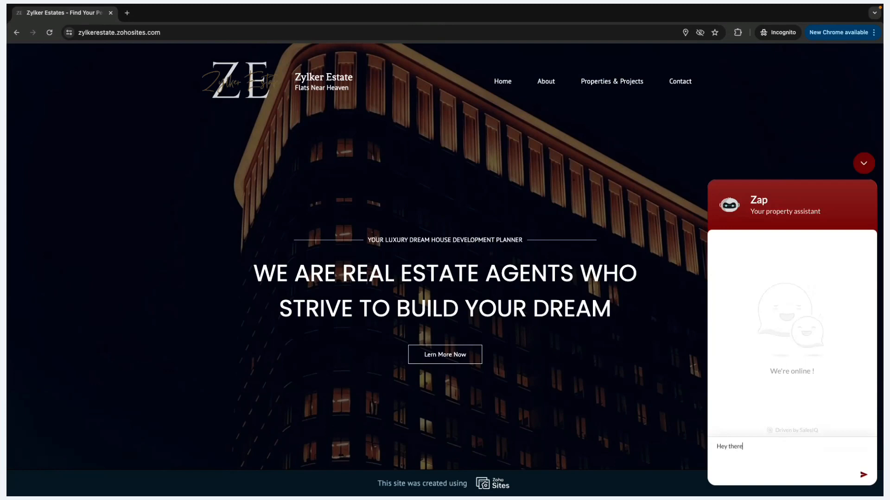
key(Return)
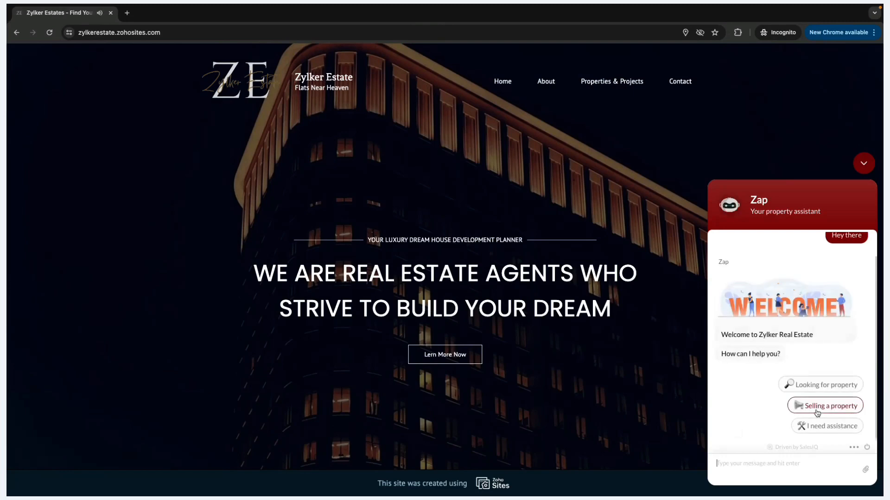
Choose I need assistance and Report an issue, then ask 'What's the refund policy?'
click(814, 425)
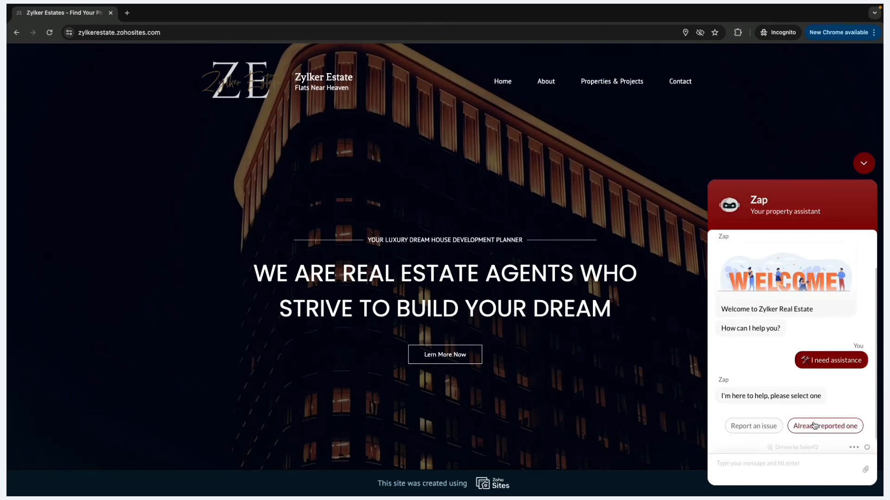
click(761, 427)
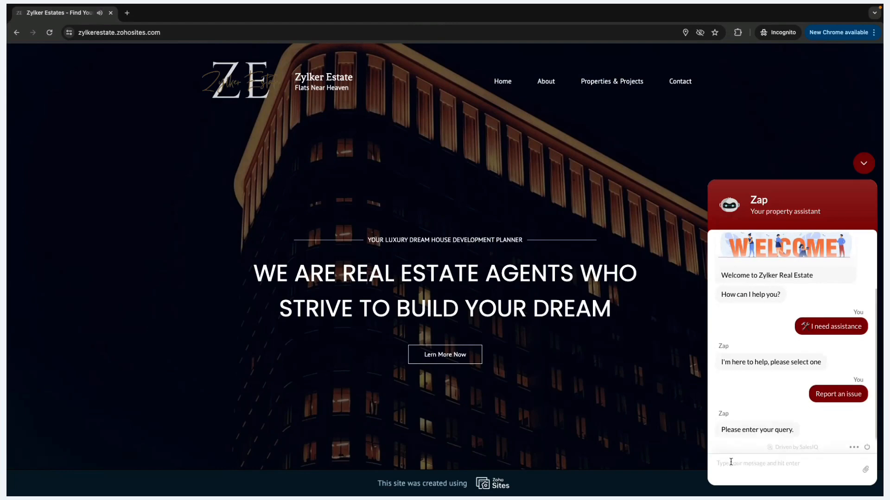
text(Wha)
text(t)
key(BackSpace)
text(at's the refund policy?)
key(Return)
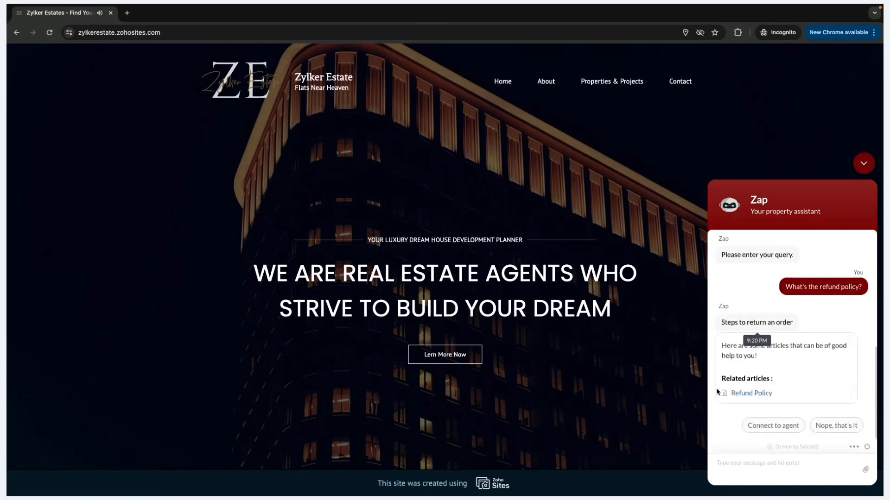
Open and read the Refund Policy article, then close it
click(744, 394)
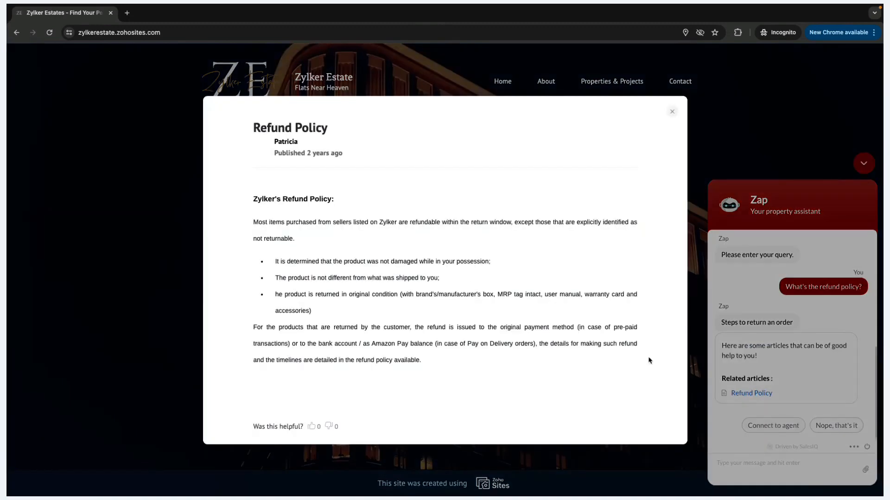
scroll(468, 273, down, 5)
scroll(469, 273, up, 3)
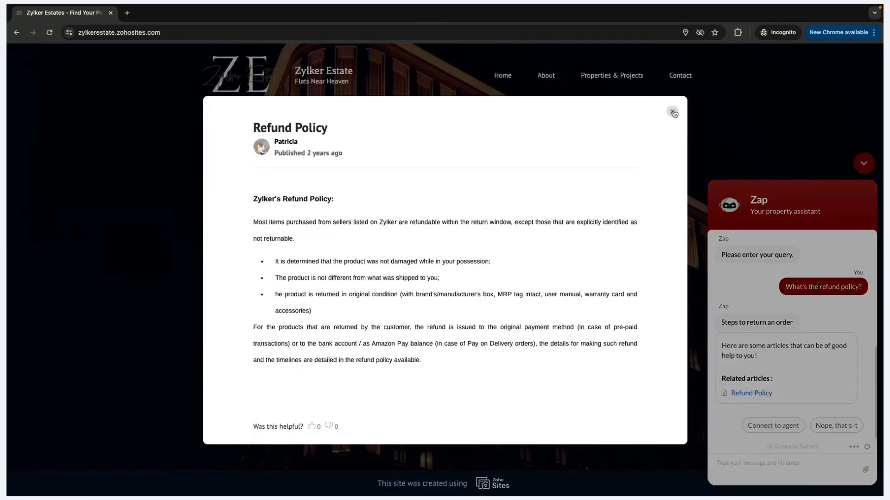
click(672, 111)
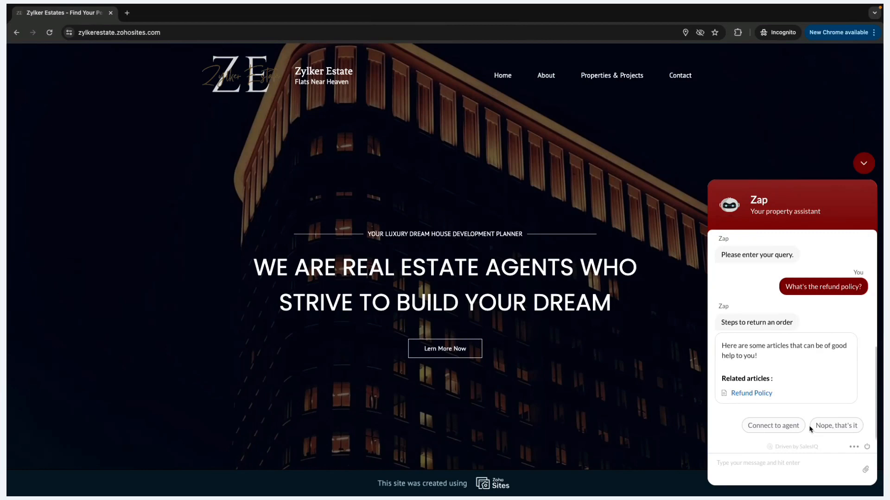
Answer Nope, that's it, go back to the main menu, and pick I need assistance
click(828, 427)
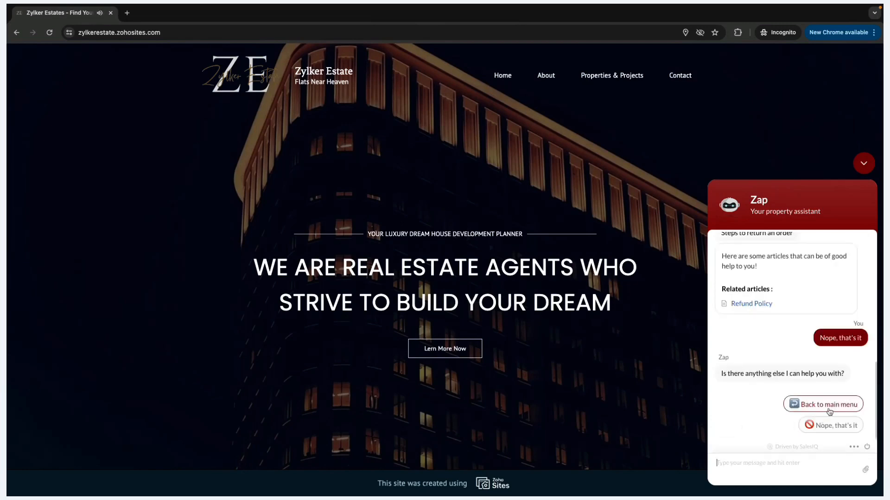
click(829, 411)
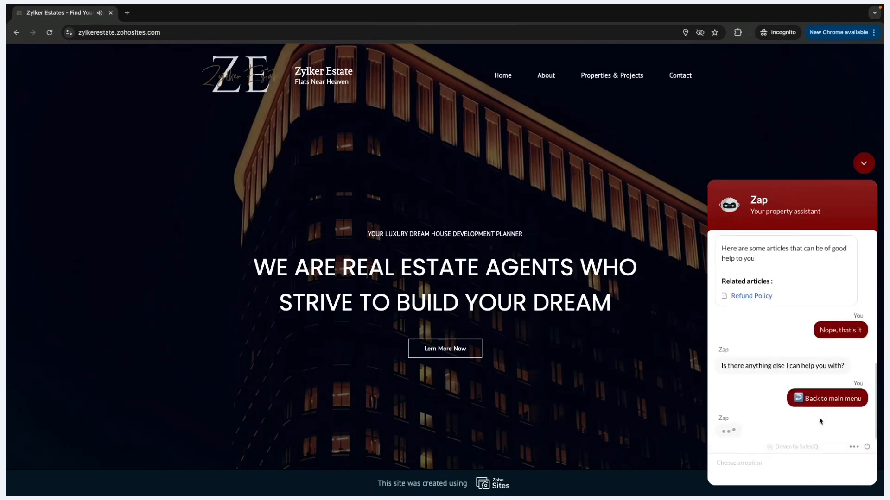
click(820, 424)
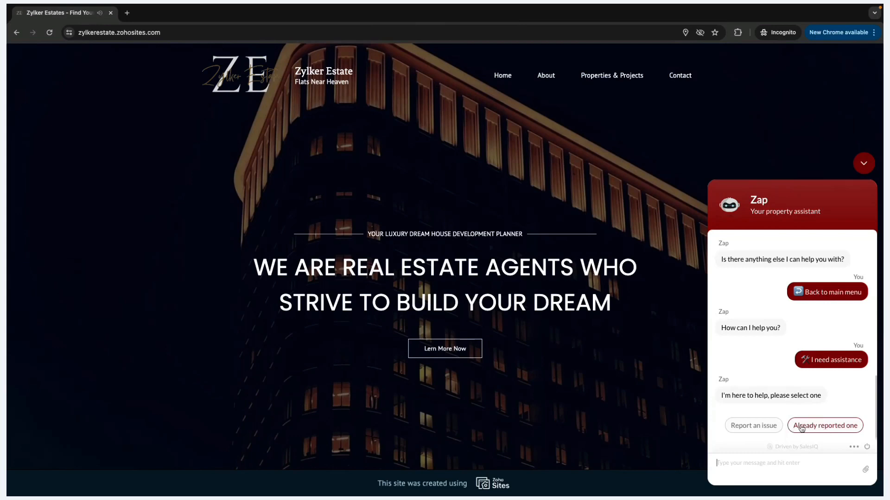
Choose Already reported one and submit the visitor's e-mail address
click(831, 431)
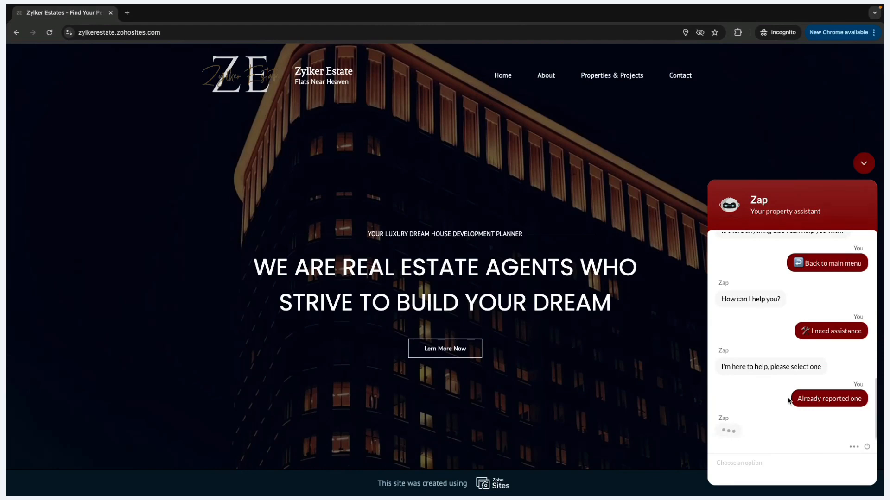
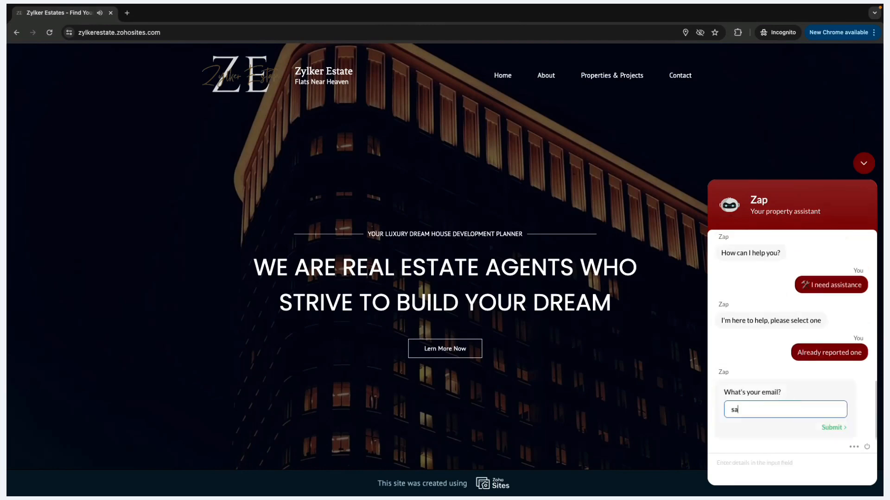
key(Return)
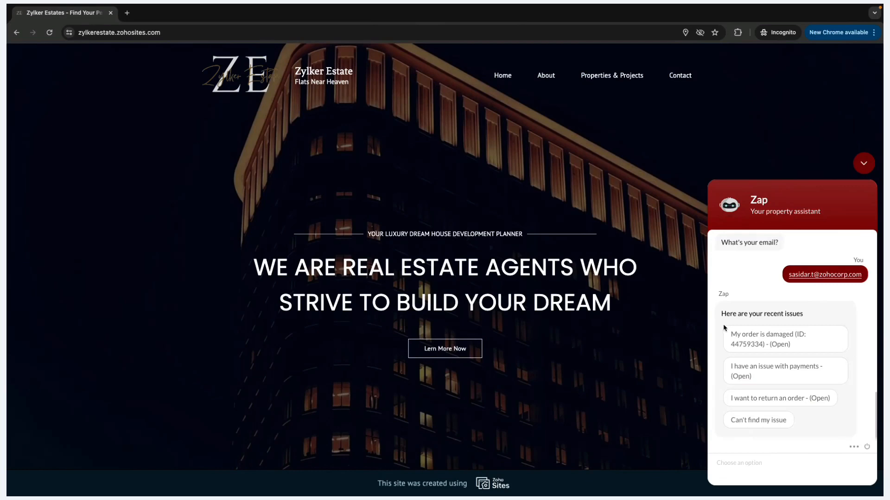
View the damaged-order issue details and highlight parts of the bot's reply
click(778, 348)
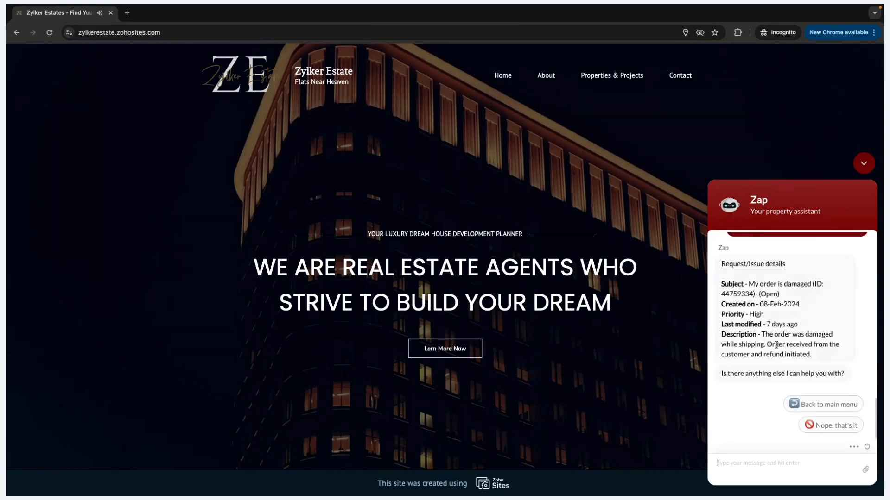
scroll(777, 346, up, 1)
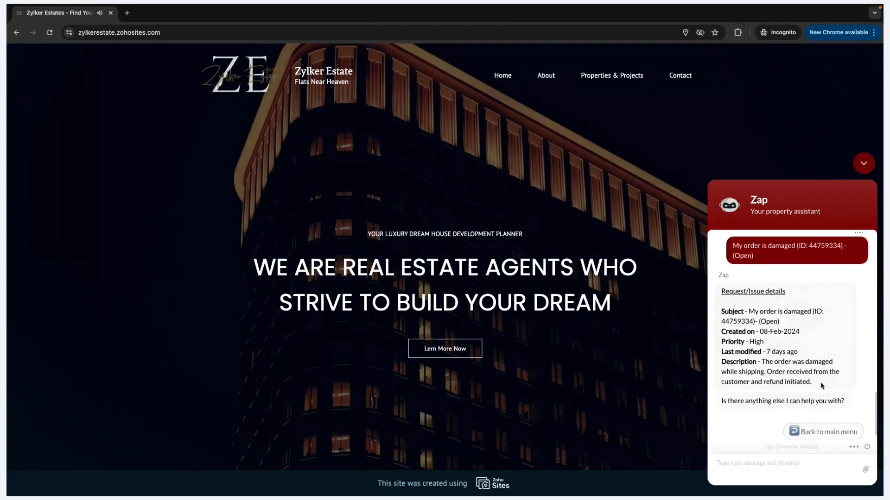
drag(817, 386, 721, 311)
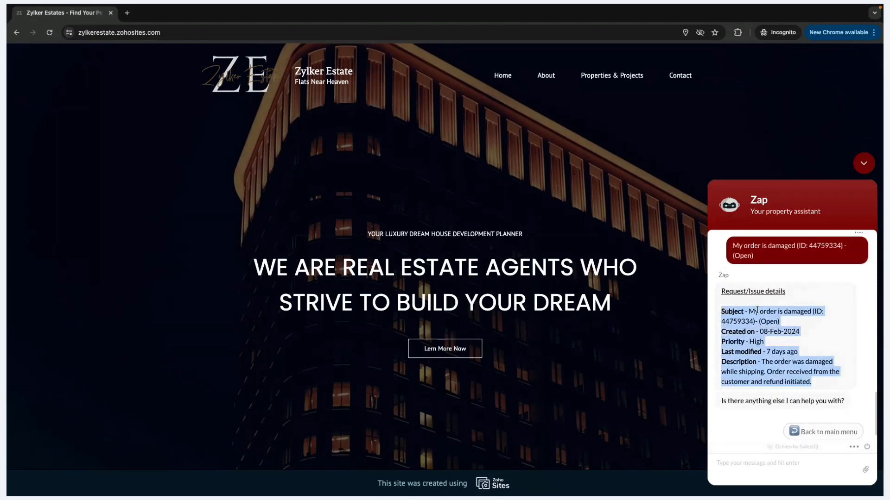
click(789, 324)
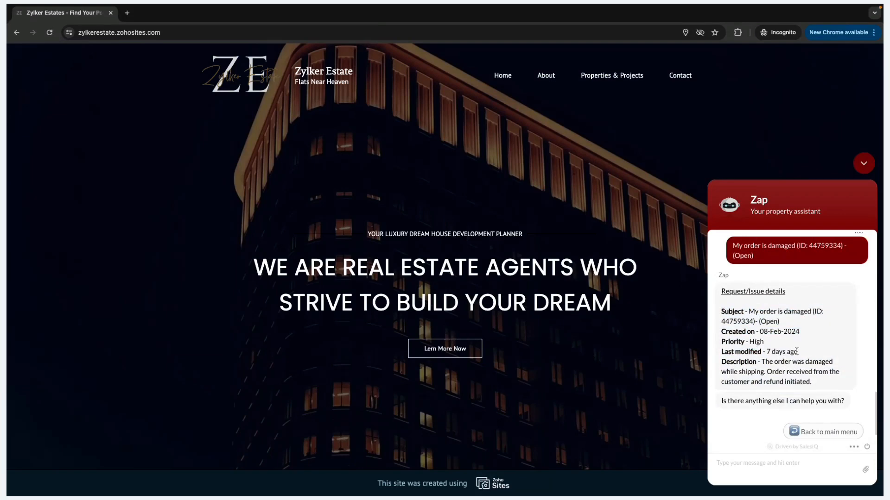
drag(798, 352, 742, 356)
click(742, 357)
scroll(736, 360, up, 1)
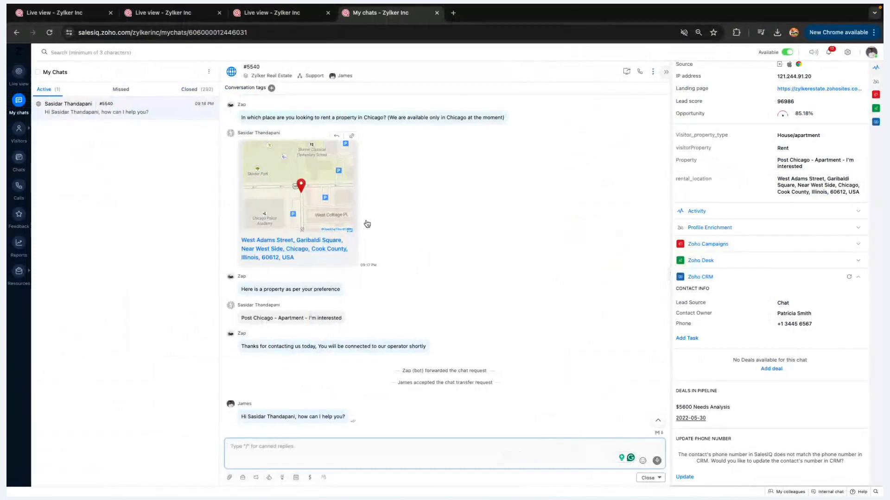
Switch to Live view, then go to the Settings home page
click(19, 74)
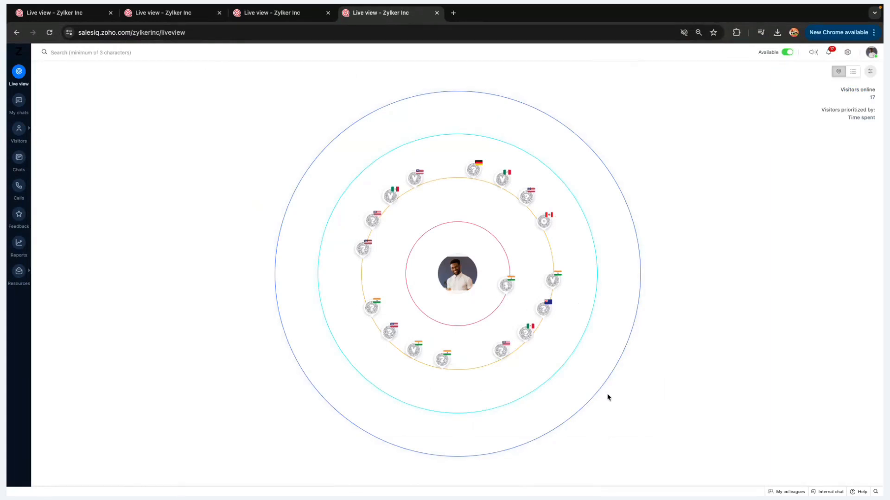
click(847, 53)
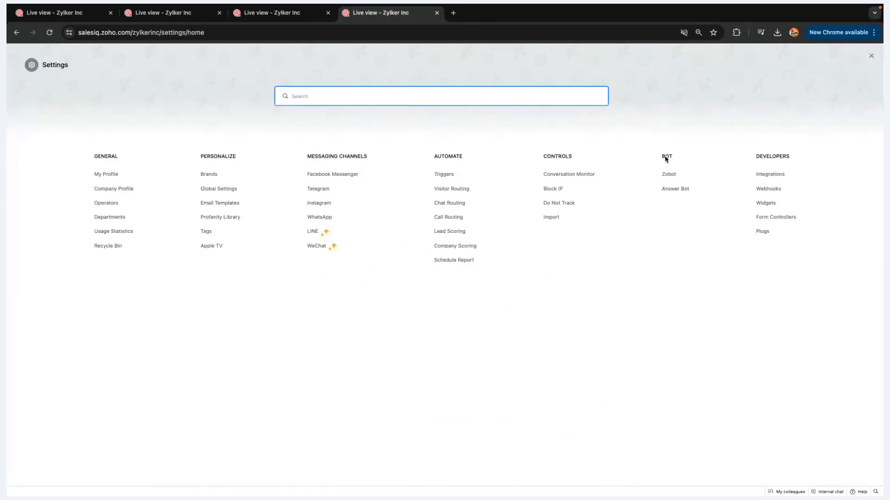
Start a new Zobot named Easy
click(668, 174)
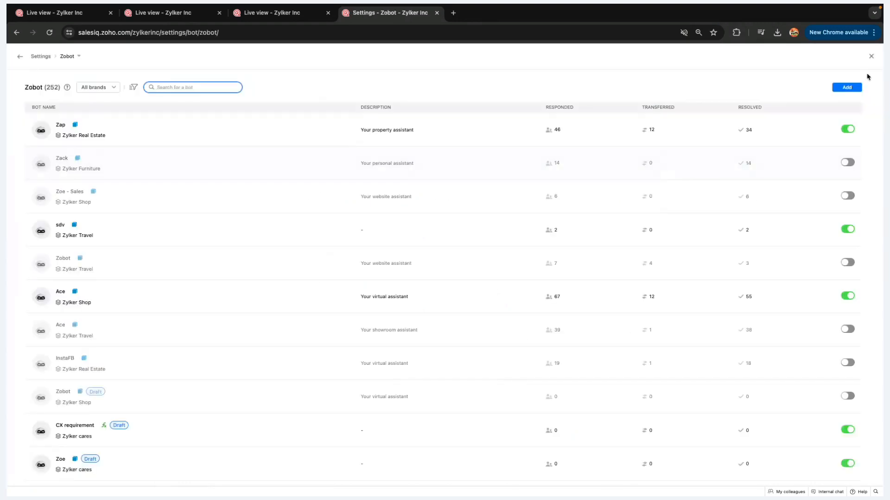
click(851, 88)
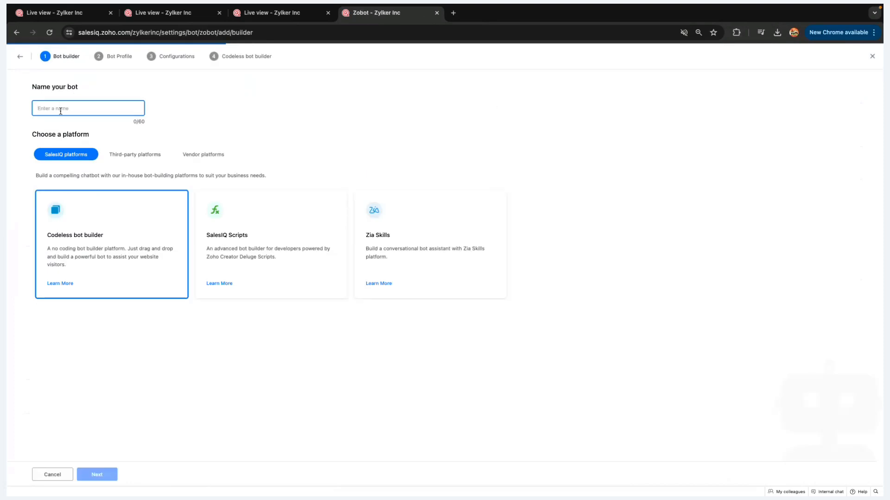
text(Easy)
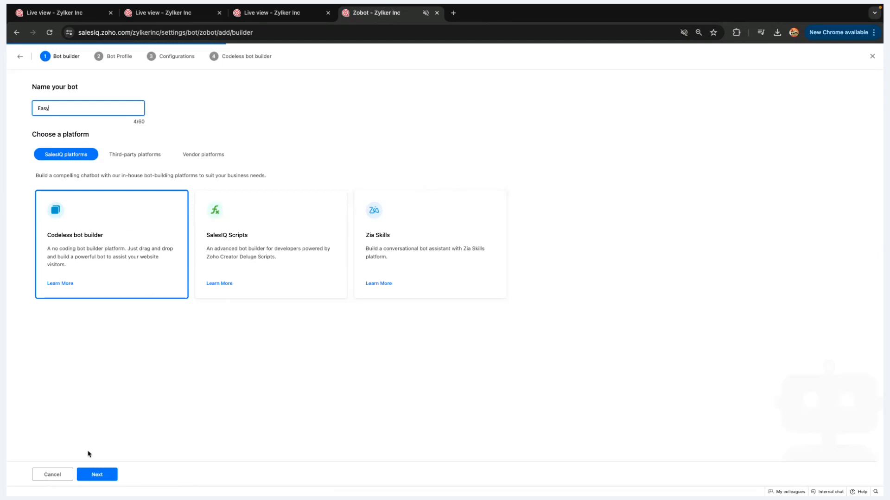
click(97, 476)
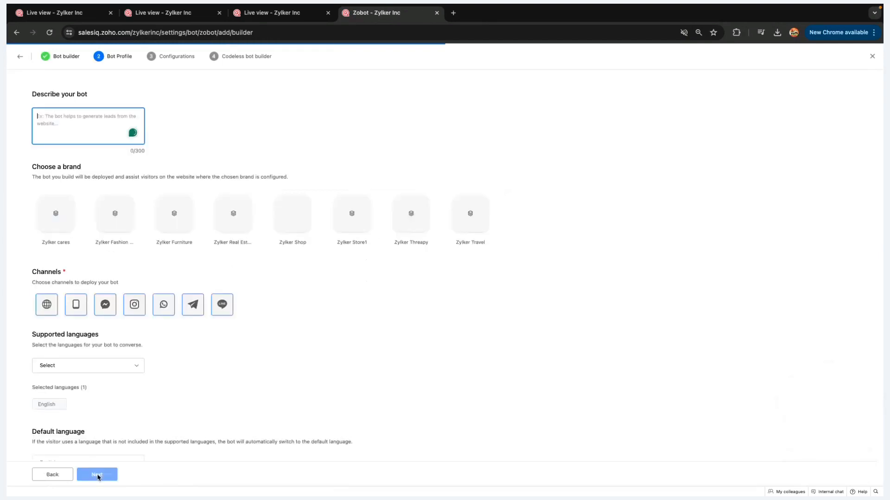
Assign the bot to Zylker Real Estate and replace All departments with Support
click(292, 215)
click(242, 228)
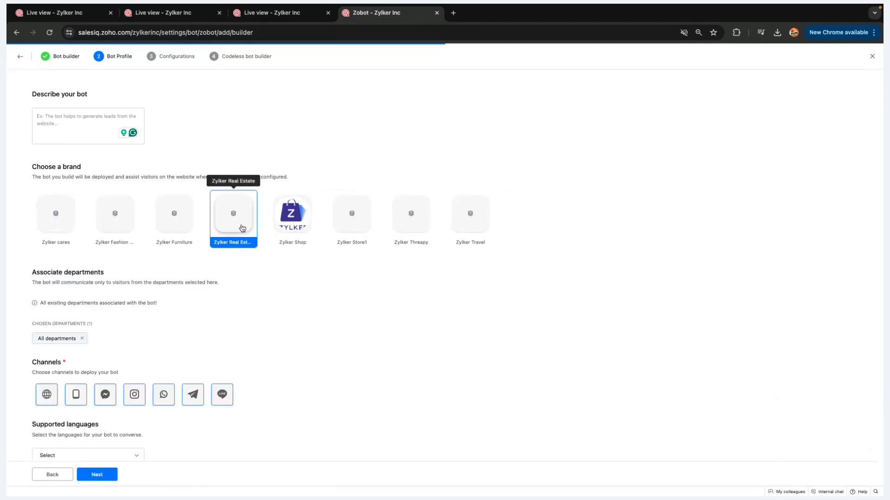
scroll(153, 314, down, 2)
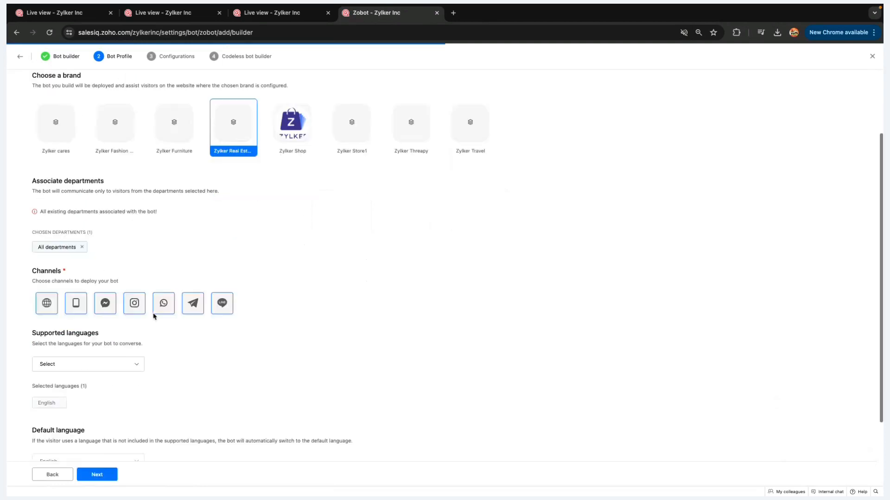
click(82, 244)
click(113, 212)
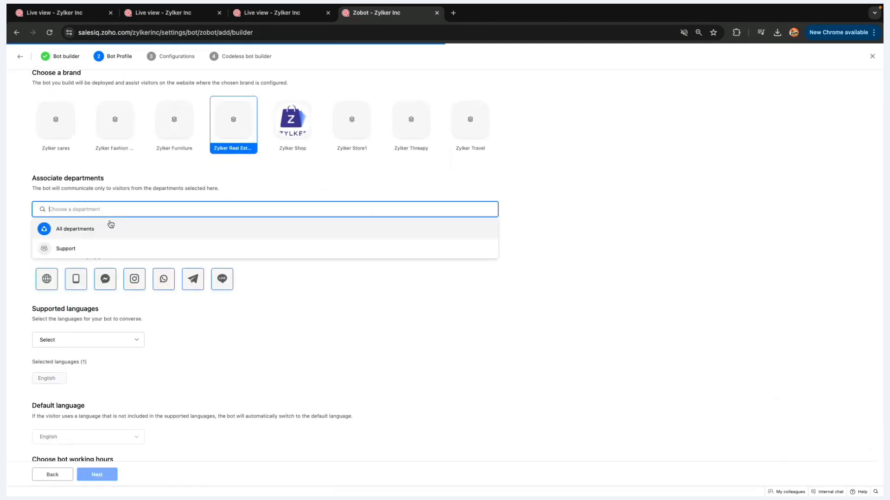
click(88, 248)
scroll(74, 231, down, 1)
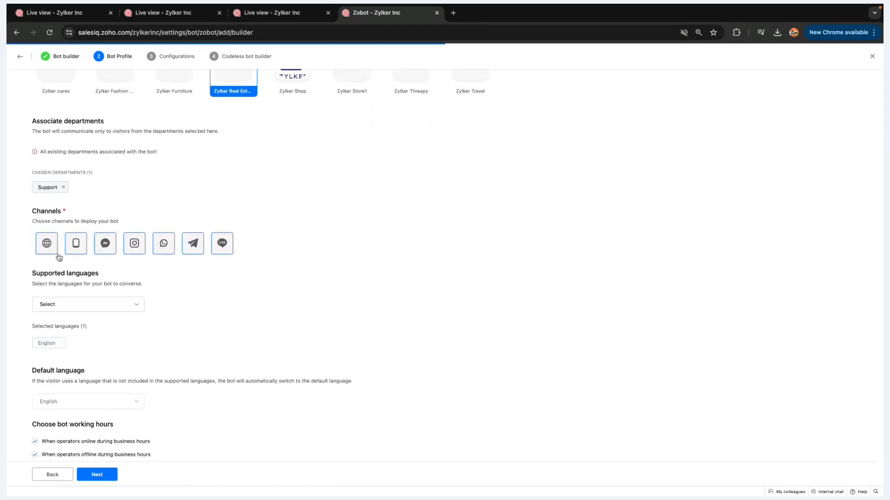
scroll(238, 266, down, 1)
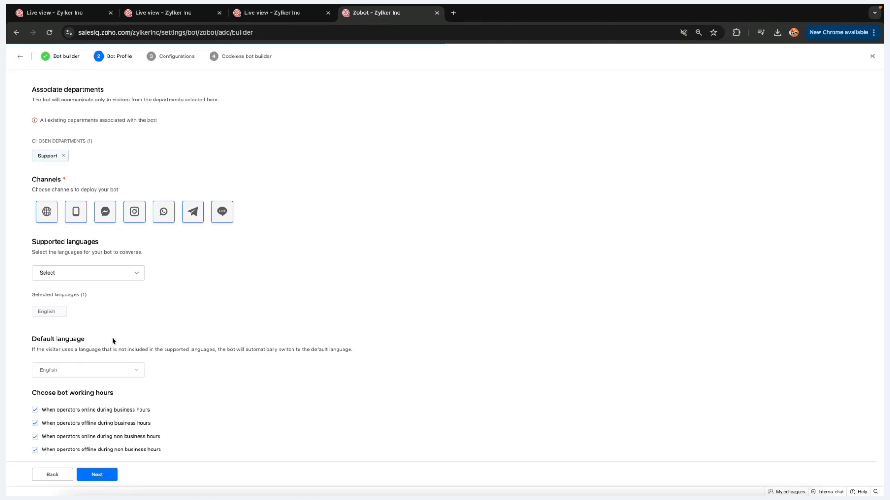
Continue past the configuration step and create the Easy bot
click(97, 475)
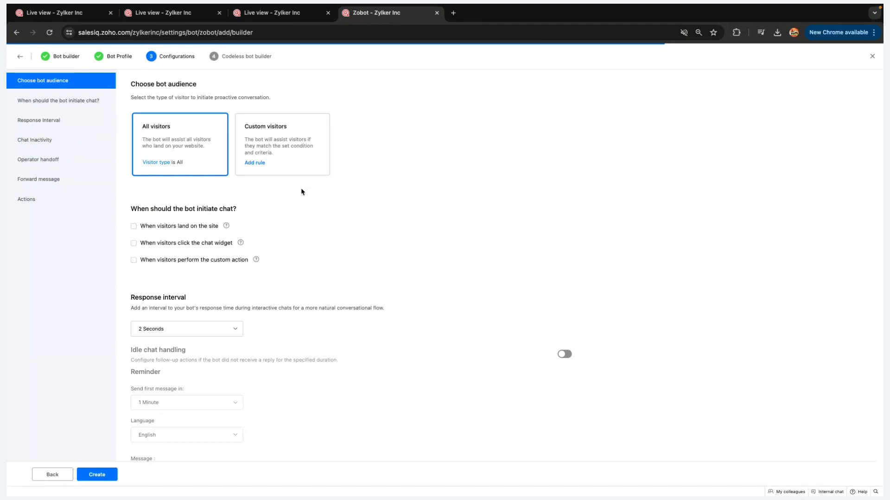
scroll(288, 192, down, 3)
scroll(274, 193, up, 3)
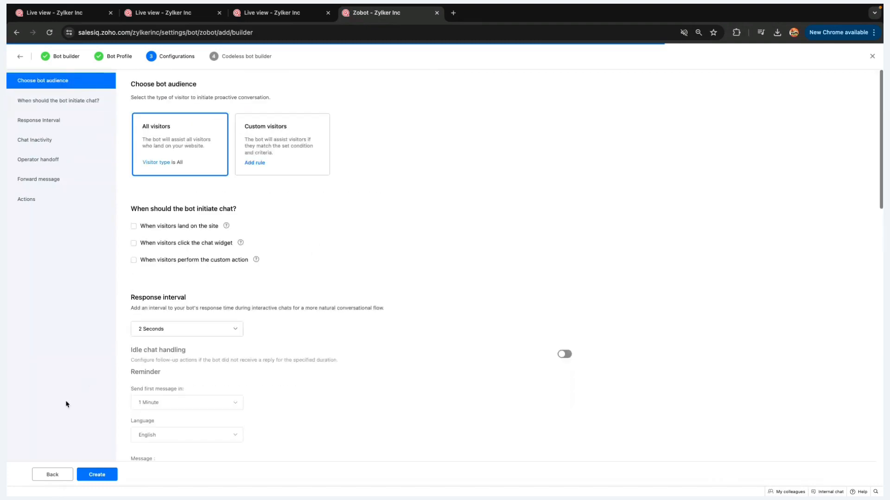
click(97, 475)
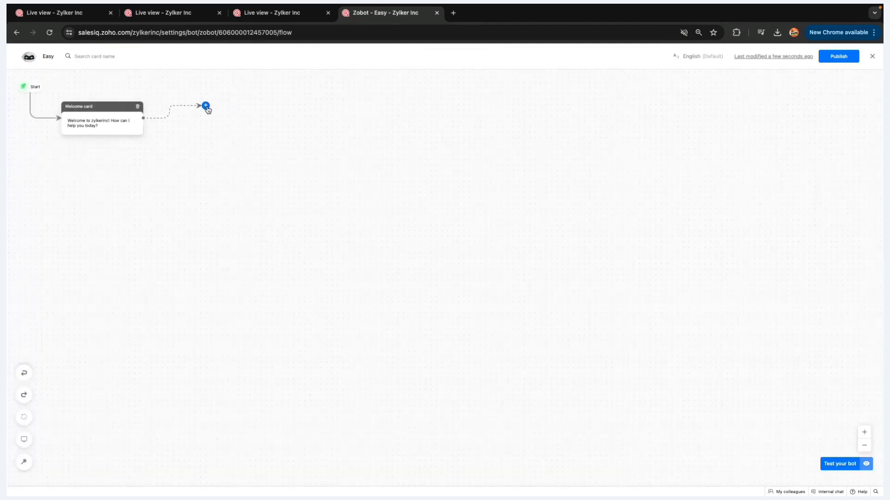
Add a three-option Button card after the Welcome card and save it
click(206, 106)
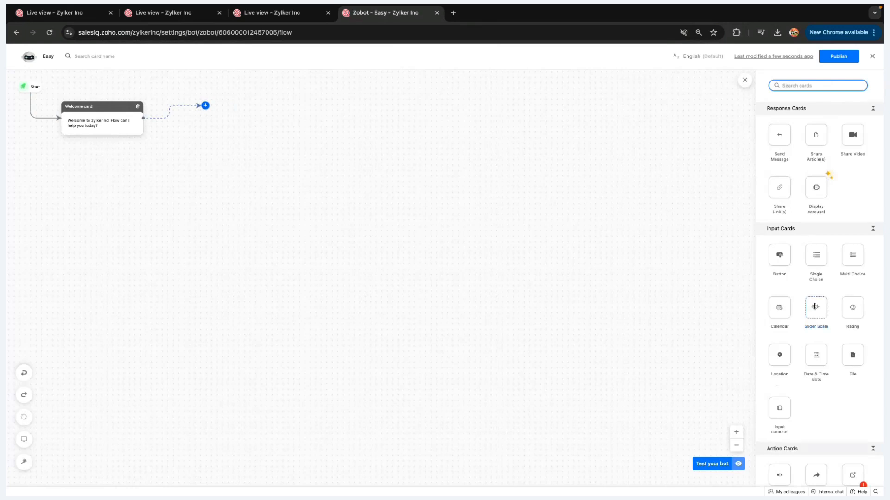
scroll(815, 307, down, 10)
scroll(814, 307, up, 10)
drag(767, 251, 213, 105)
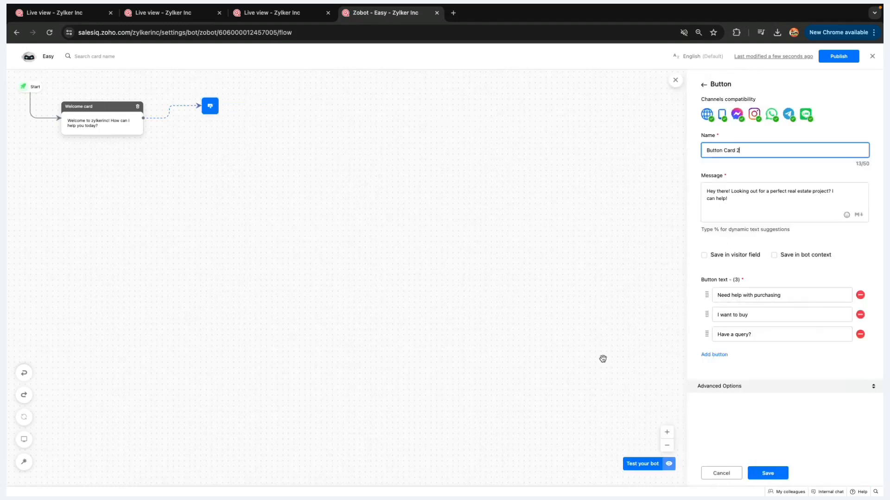
click(769, 474)
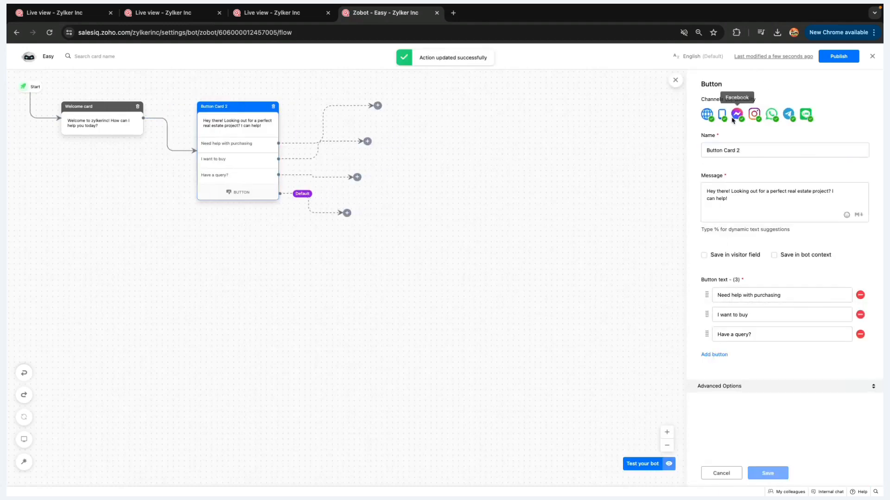
Attach a Send Message card to the 'Need help with purchasing' branch and save it
click(378, 106)
drag(783, 132, 382, 105)
click(763, 474)
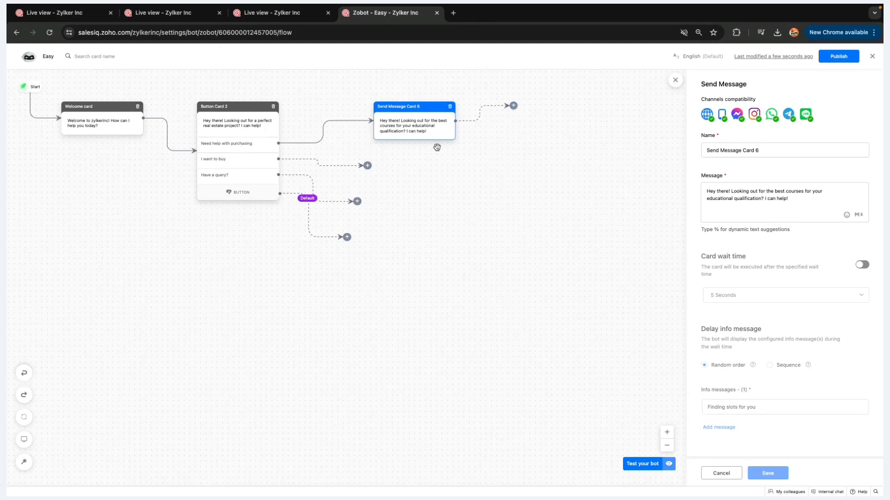
Test the bot with 'Need help with purchasing', then add a card after Send Message Card 6
click(637, 464)
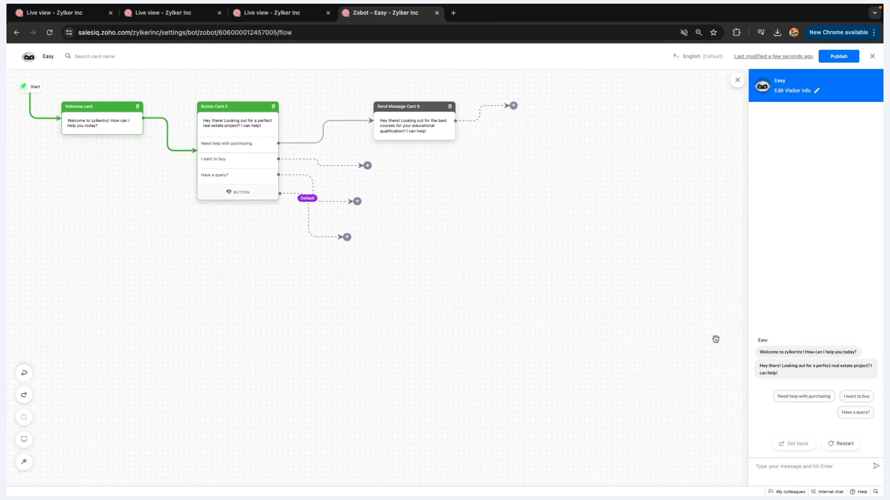
click(815, 401)
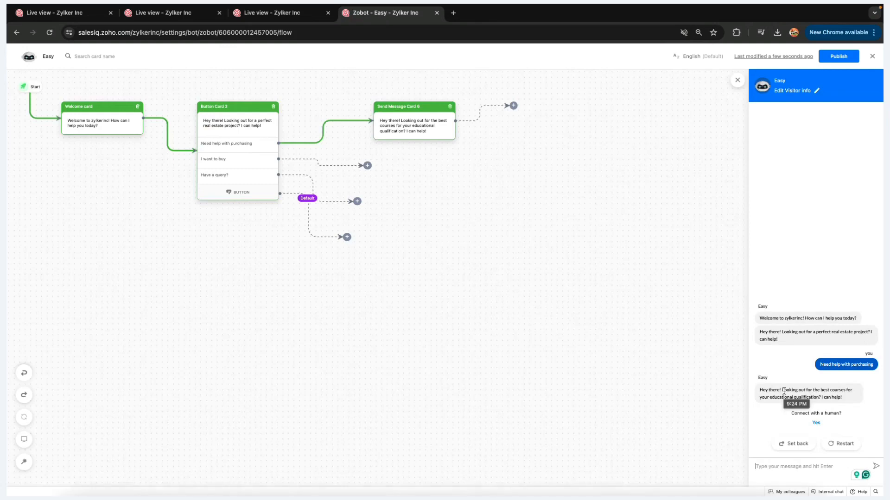
mouse_move(164, 134)
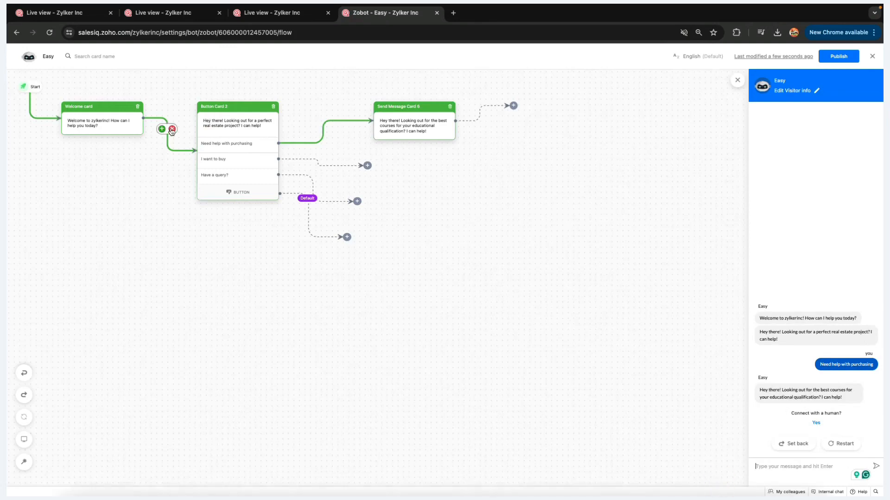
click(513, 106)
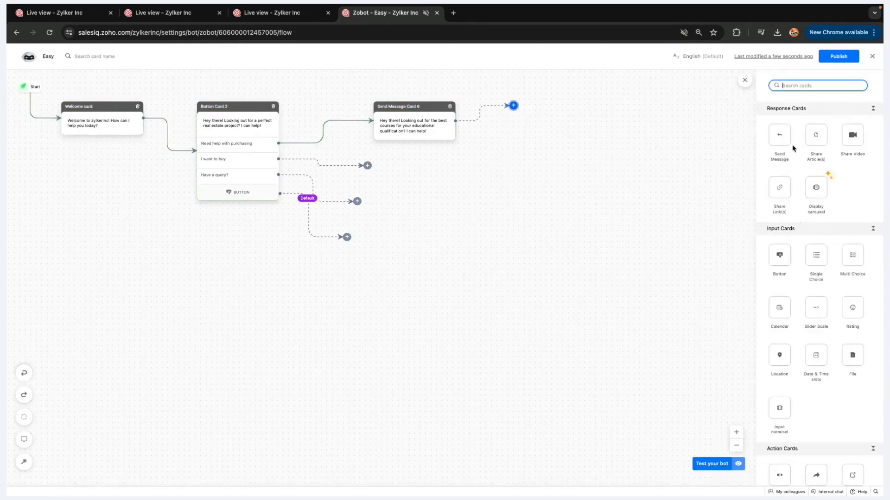
scroll(794, 148, down, 8)
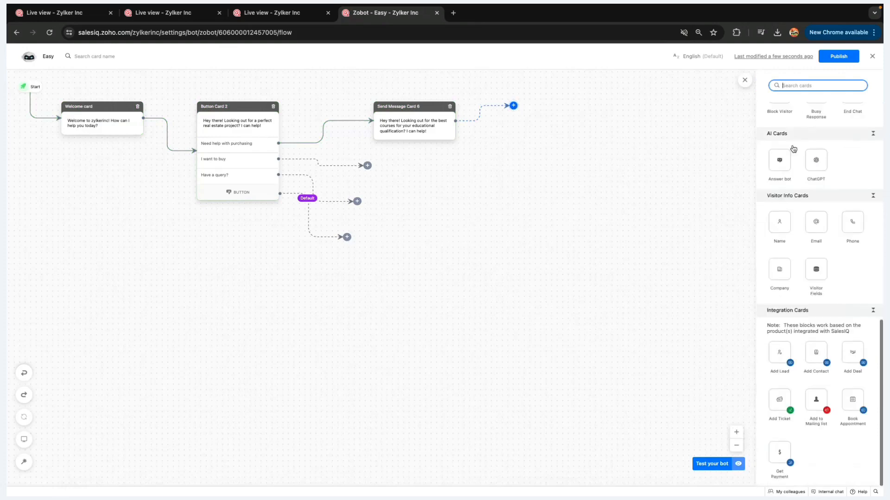
scroll(794, 130, up, 8)
scroll(796, 118, up, 5)
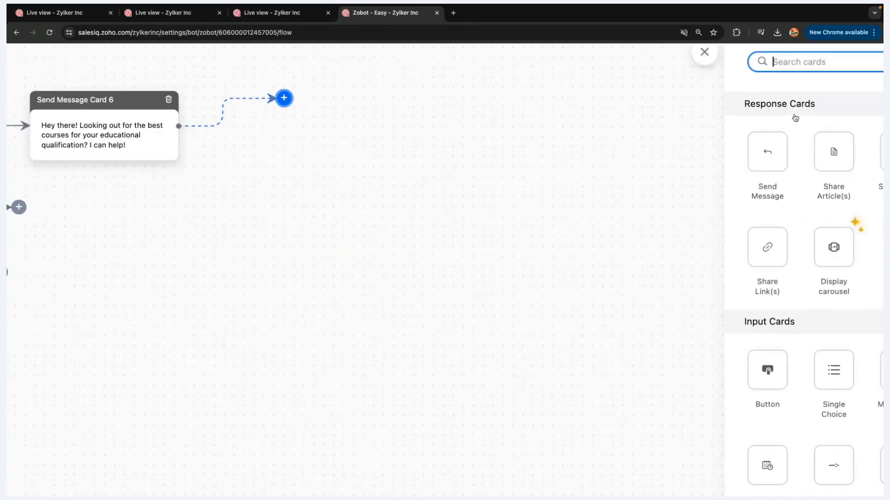
scroll(795, 118, right, 3)
scroll(795, 118, up, 1)
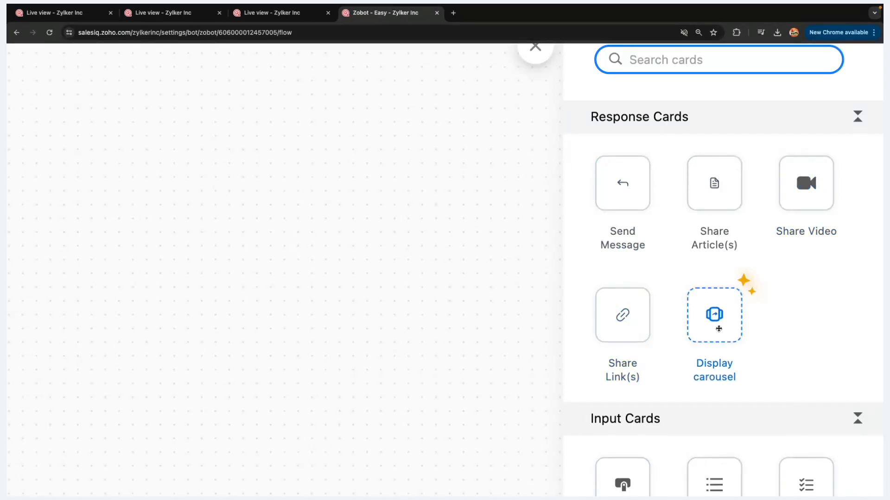
scroll(719, 329, down, 6)
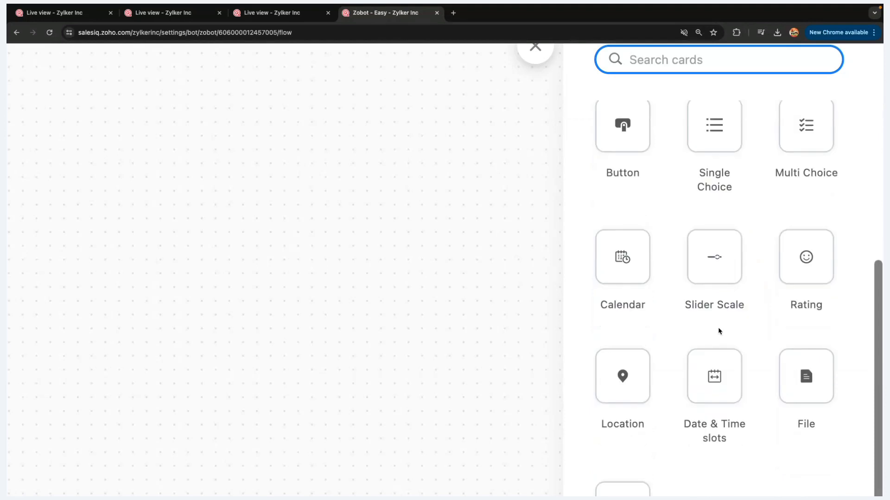
scroll(719, 331, up, 2)
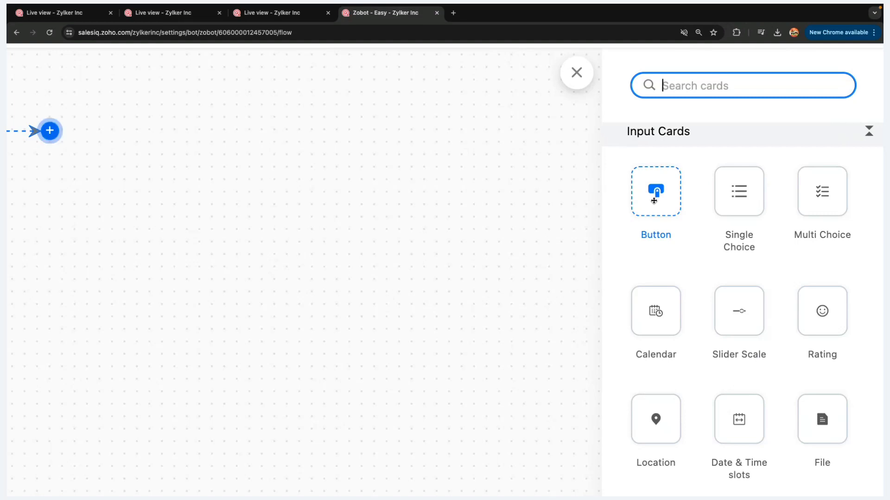
scroll(650, 303, down, 2)
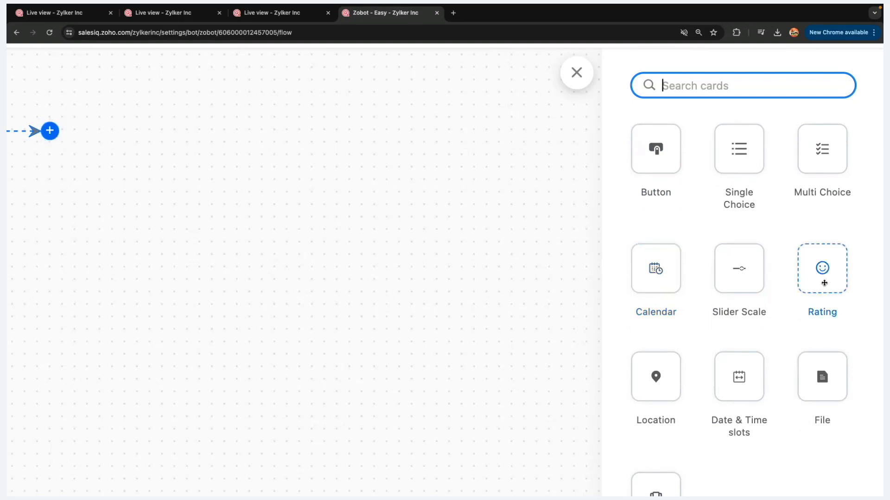
scroll(653, 376, down, 3)
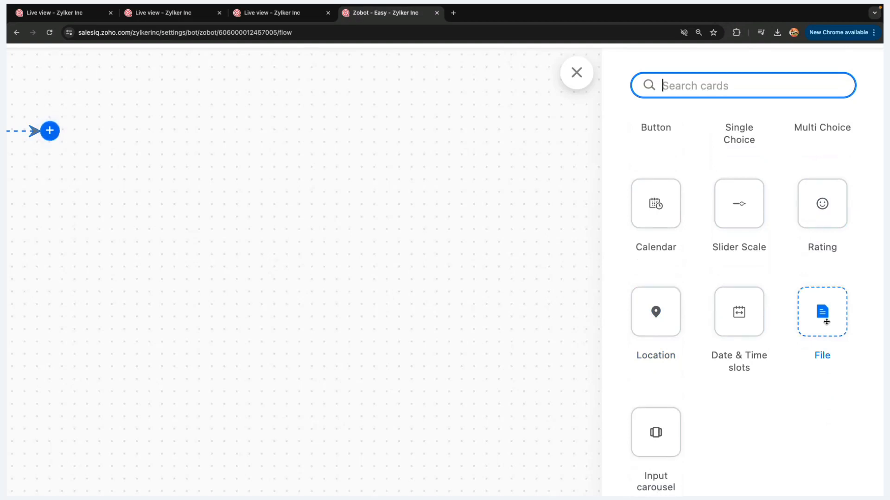
scroll(826, 322, down, 10)
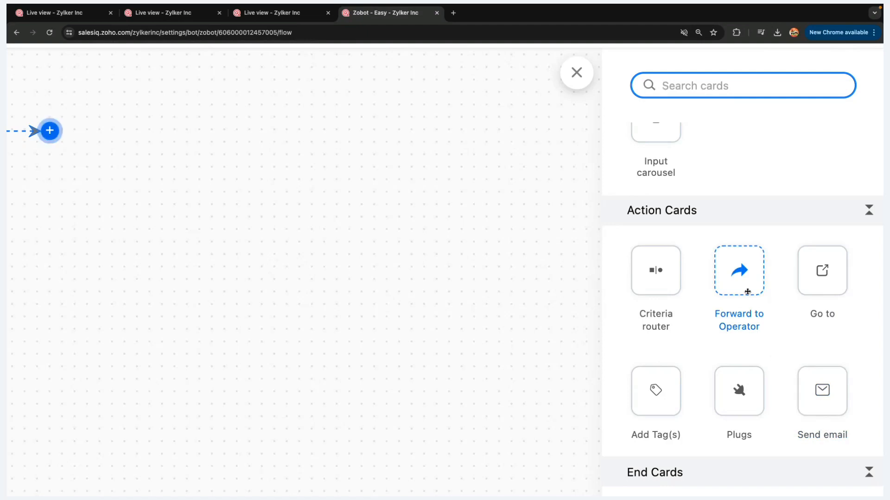
scroll(748, 292, down, 1)
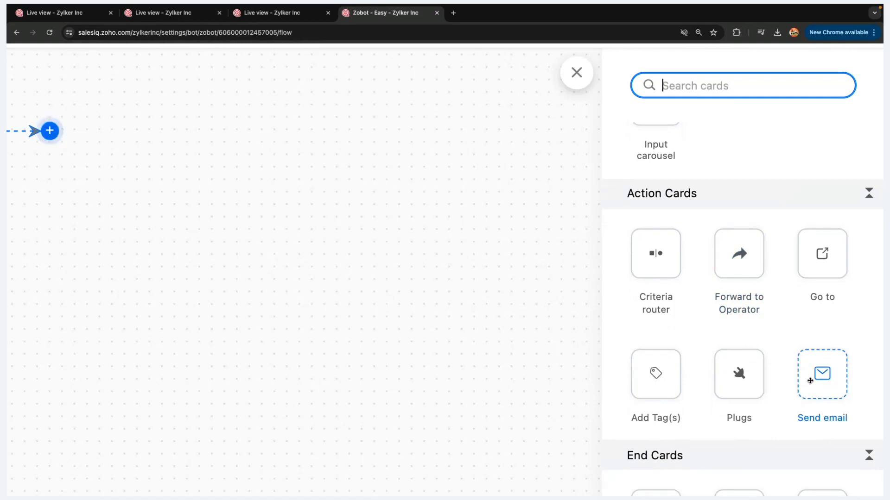
scroll(810, 381, down, 5)
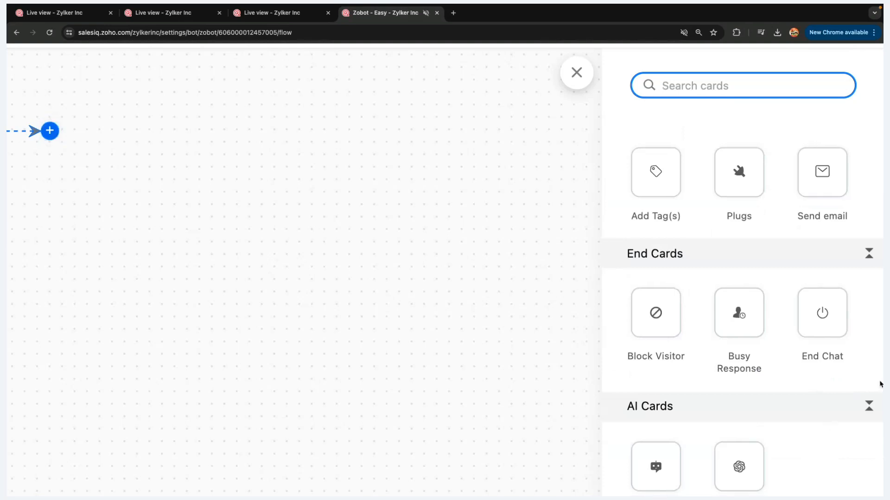
scroll(881, 384, down, 4)
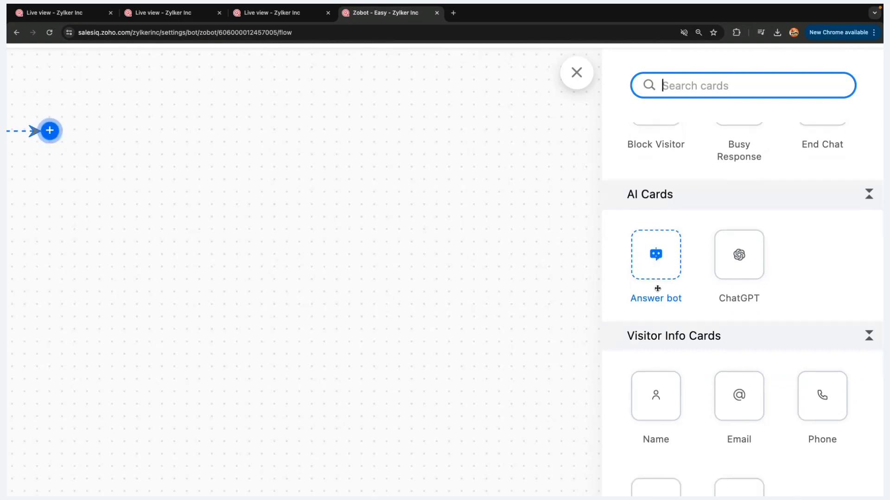
scroll(657, 288, down, 4)
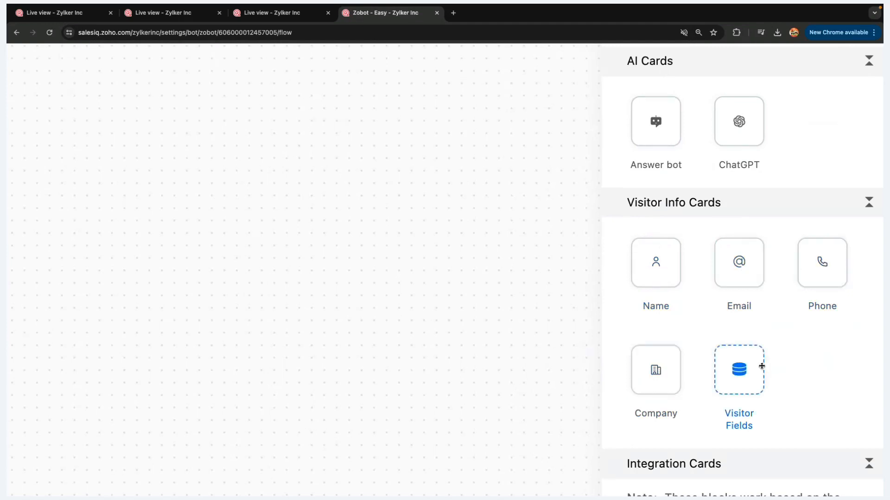
scroll(739, 381, down, 5)
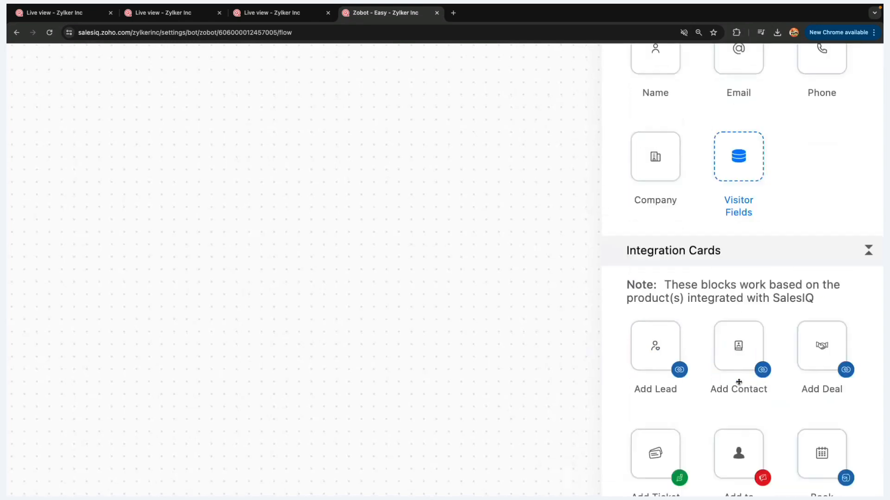
scroll(739, 381, down, 3)
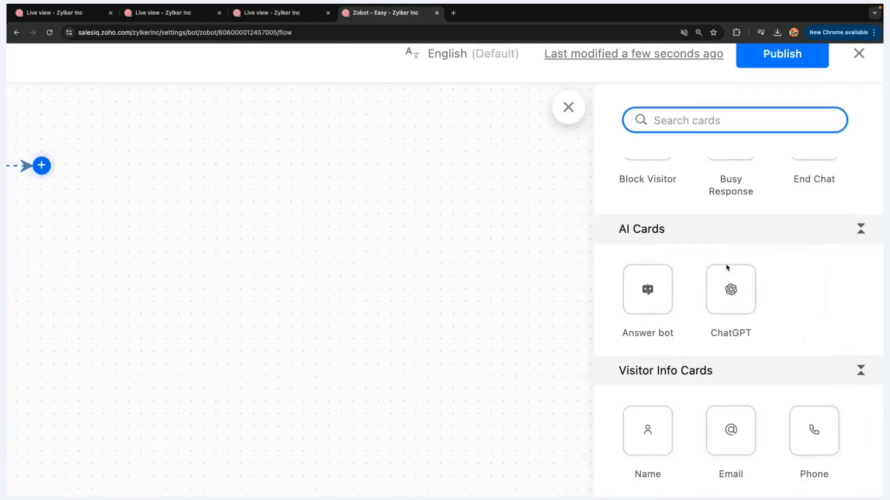
scroll(731, 278, down, 3)
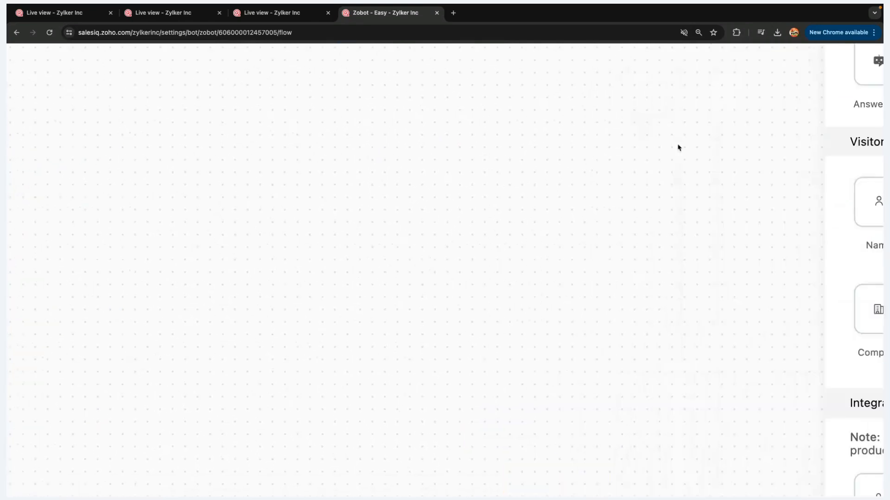
scroll(677, 147, up, 5)
scroll(677, 147, down, 5)
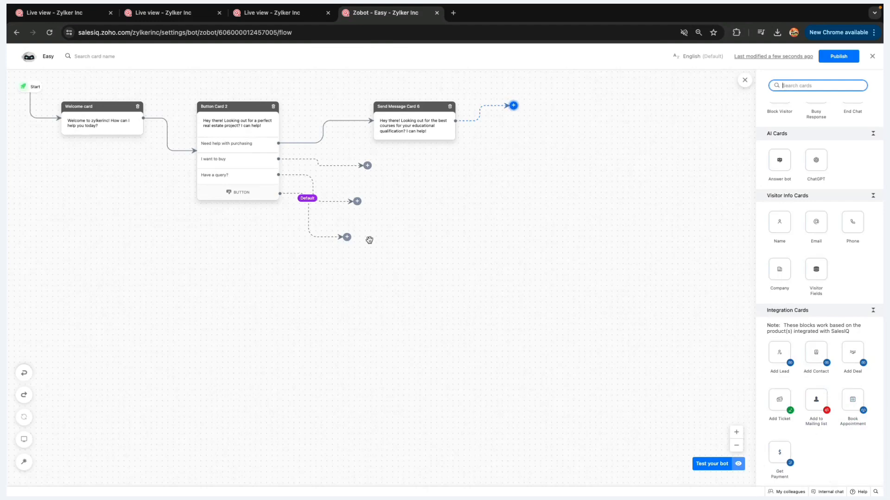
click(267, 19)
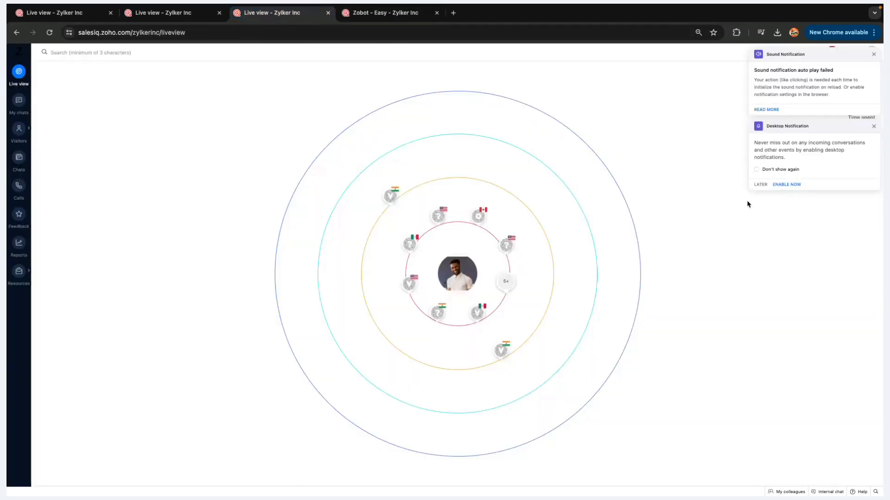
click(874, 54)
click(874, 54)
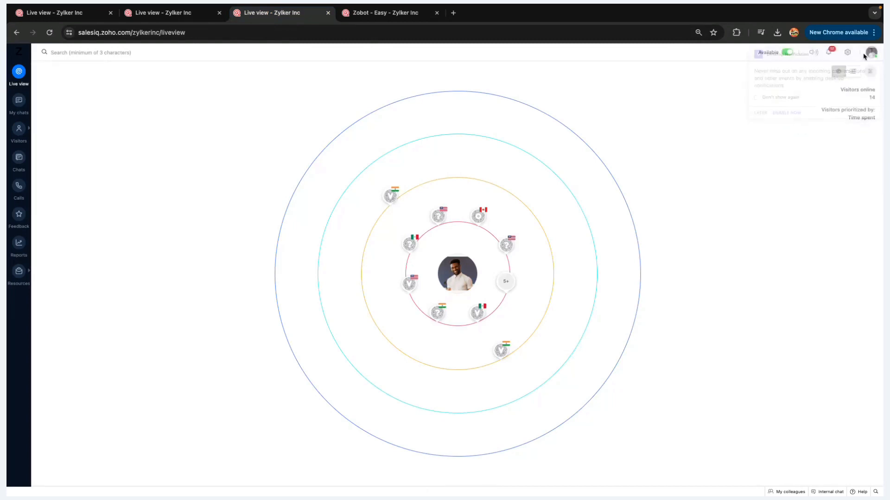
click(849, 55)
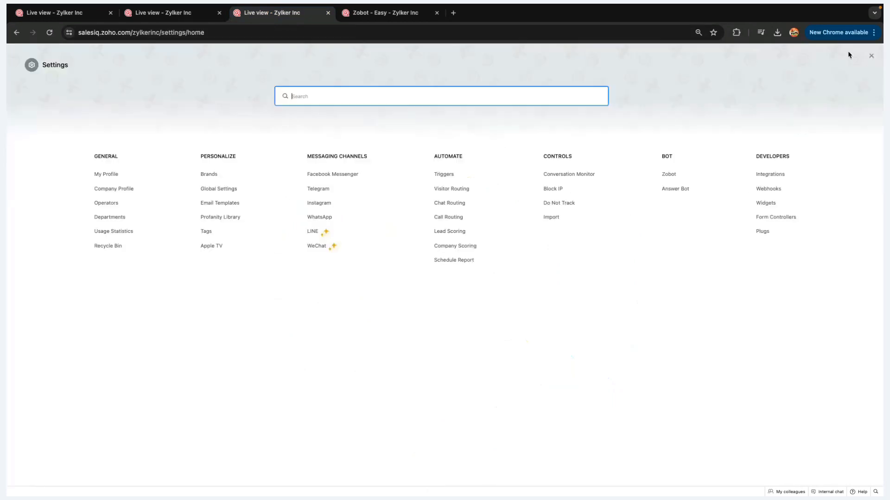
click(760, 176)
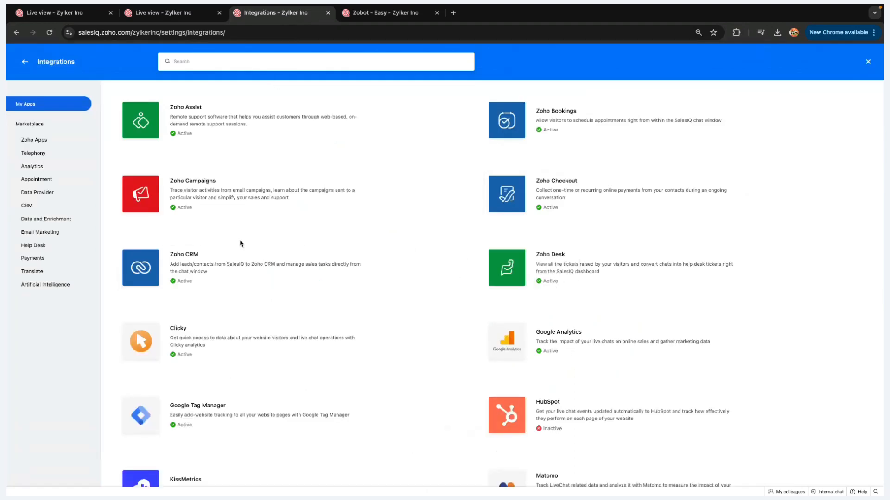
click(25, 61)
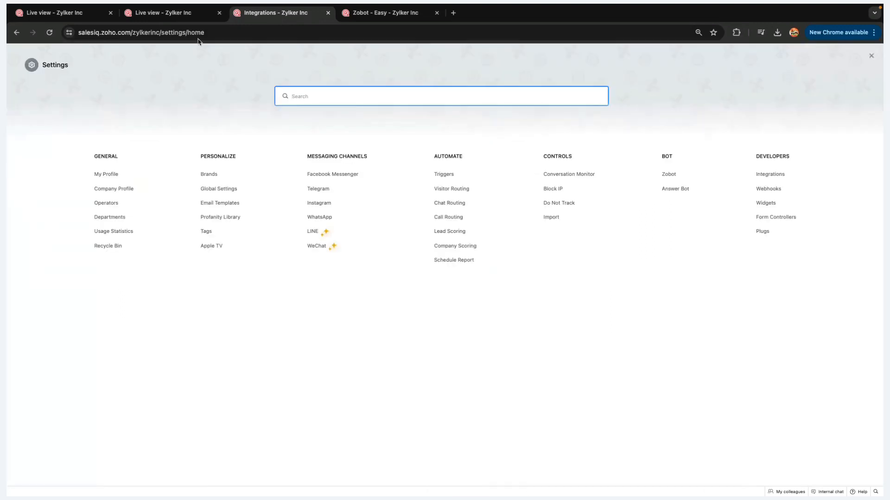
click(392, 16)
mouse_move(167, 129)
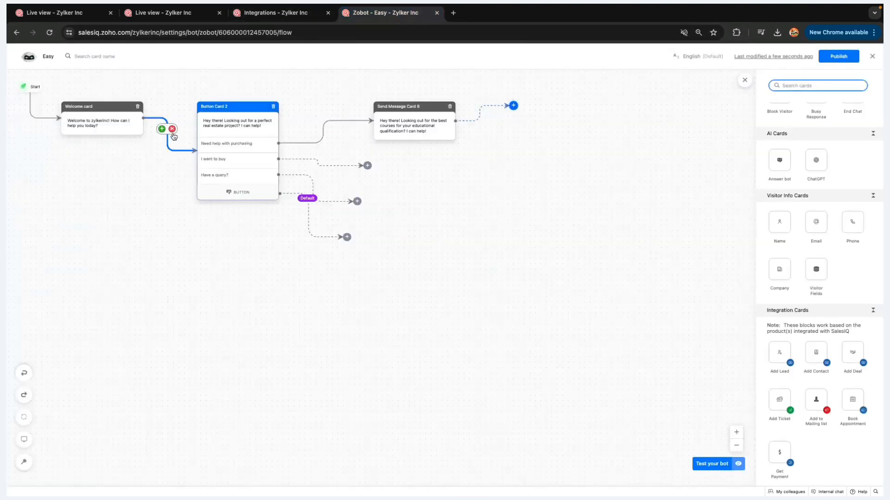
Remove the Welcome card's link to Button Card 2 and add a Criteria router card
click(173, 130)
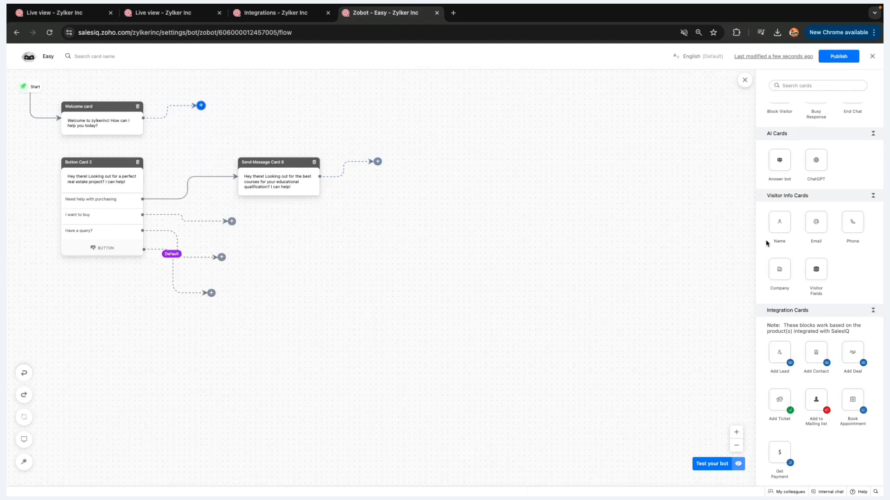
scroll(785, 220, up, 5)
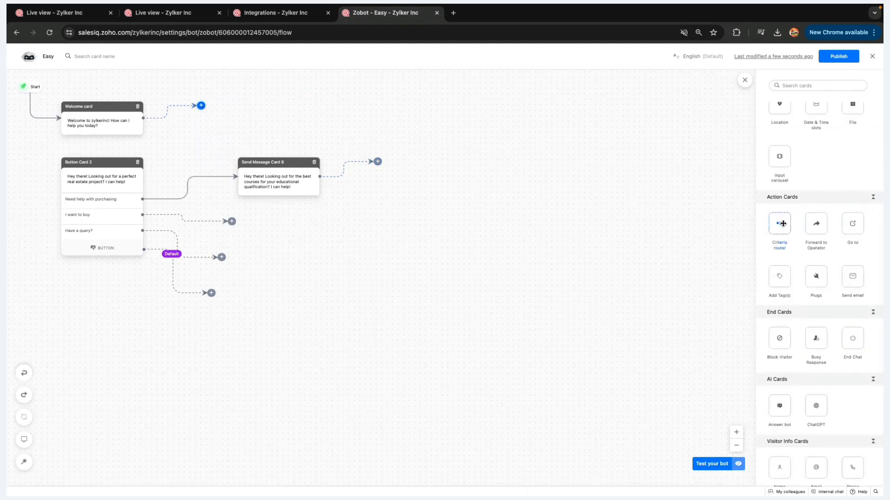
click(785, 220)
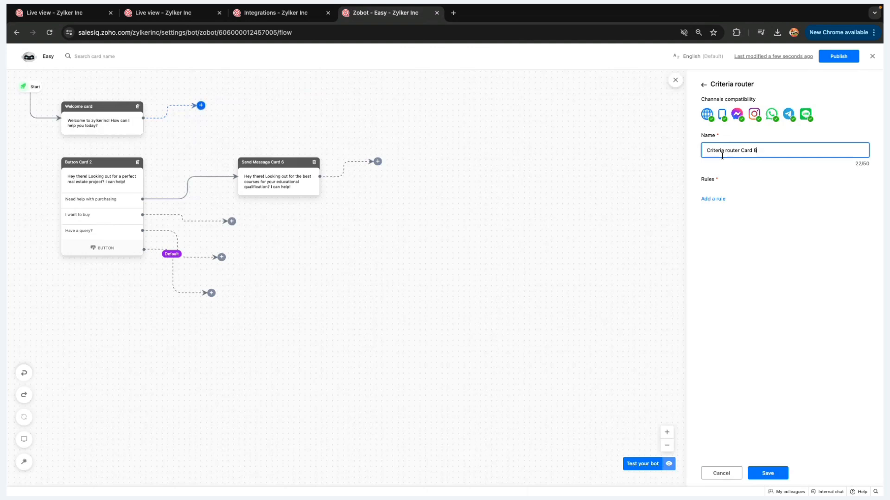
Add a router rule with the condition Lead score greater than 5000
click(718, 201)
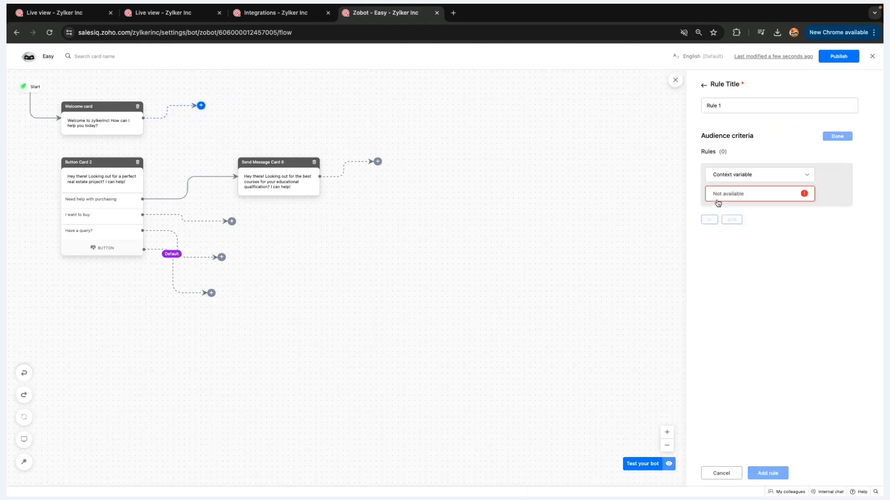
click(742, 176)
text(lead)
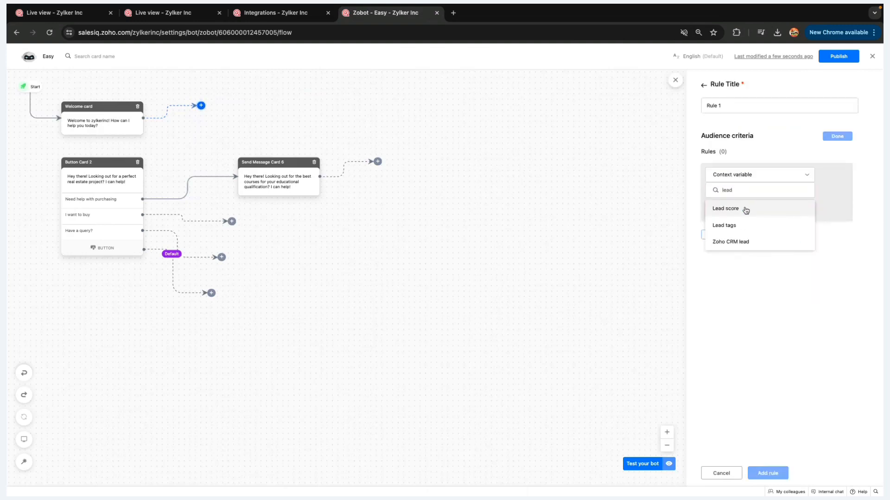
click(745, 209)
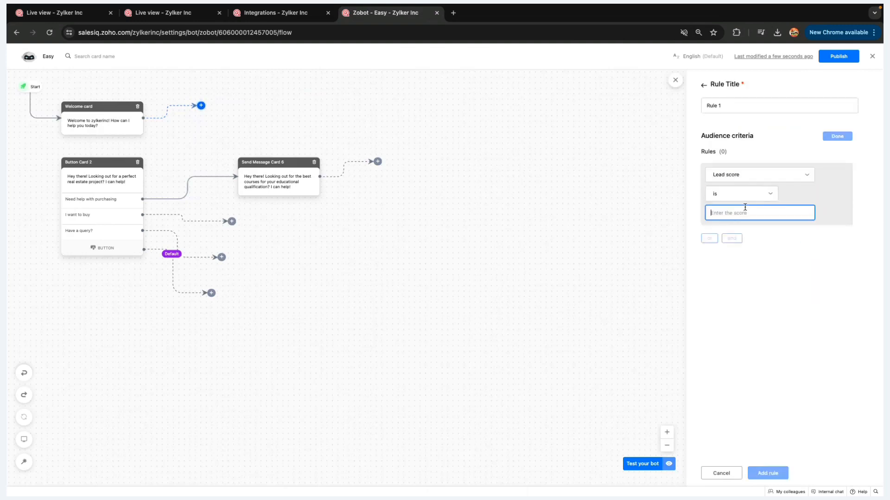
click(743, 194)
click(740, 243)
text(5000)
key(Return)
Rename the rule from Rule 1 to 'prospects', add it, and save the router card
click(728, 107)
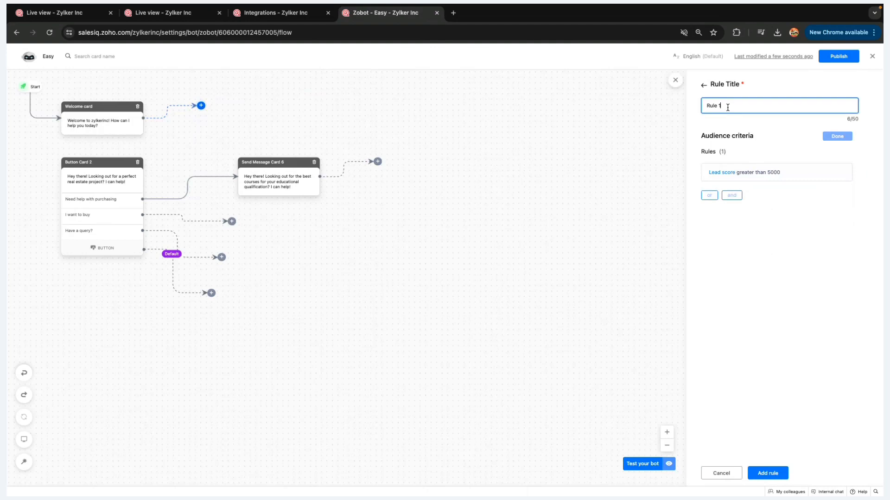
key(super+a)
text(prospec)
click(769, 473)
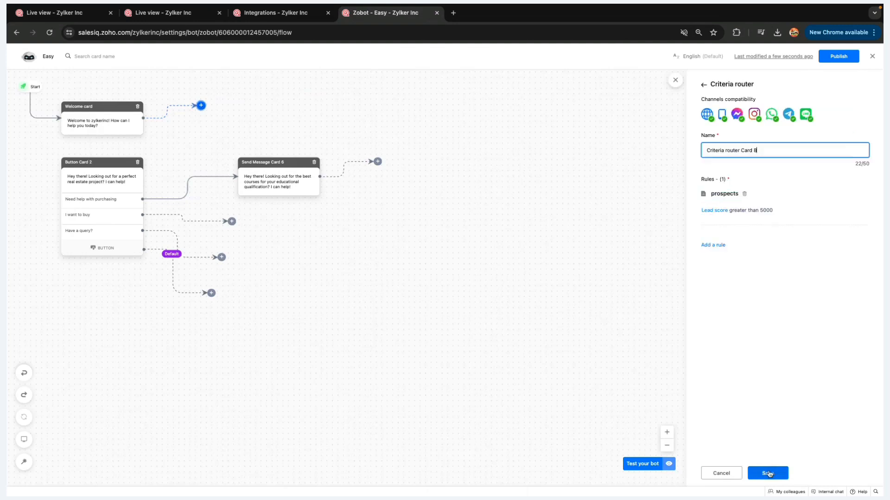
click(768, 473)
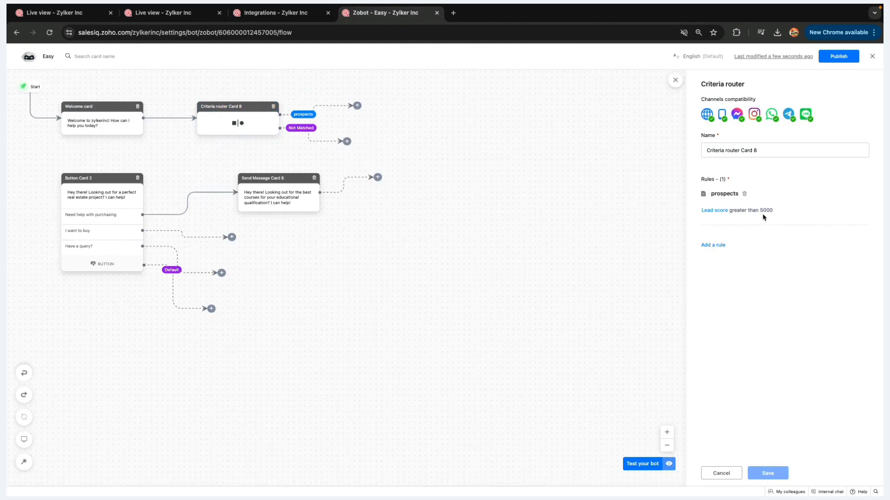
Connect the prospects branch to Button Card 2 and move the Not Matched branch end left
drag(357, 107, 98, 208)
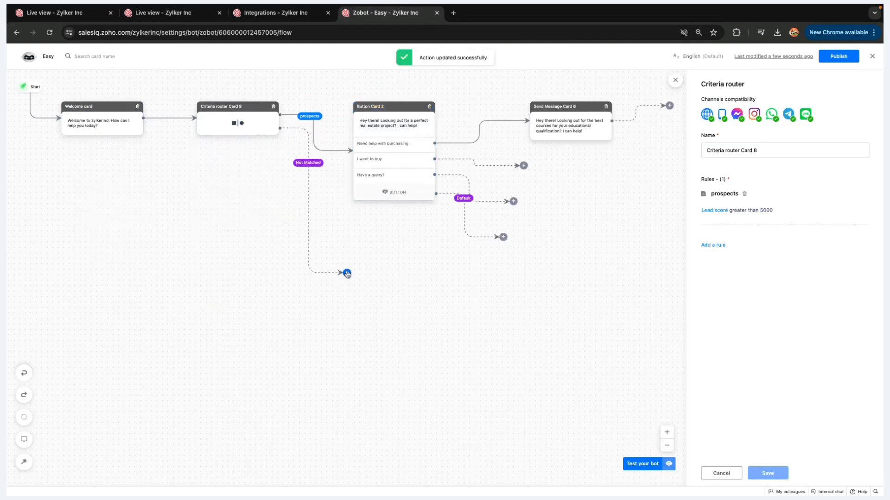
drag(347, 273, 308, 274)
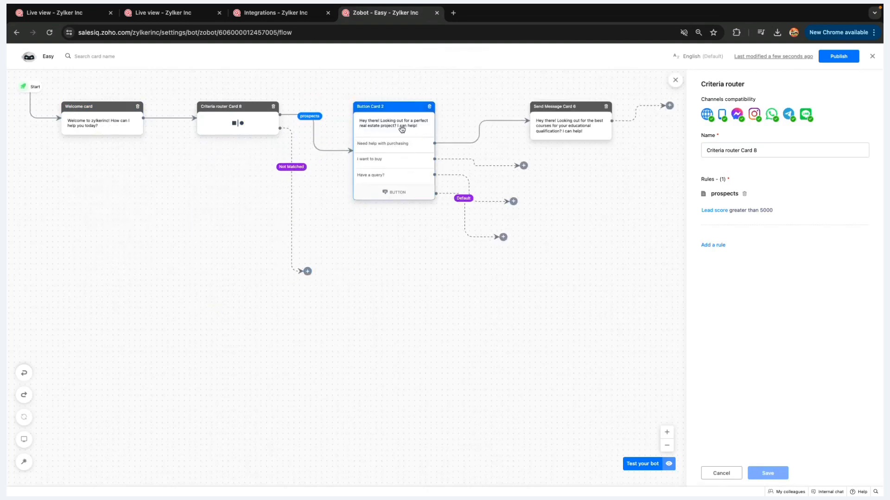
mouse_move(316, 137)
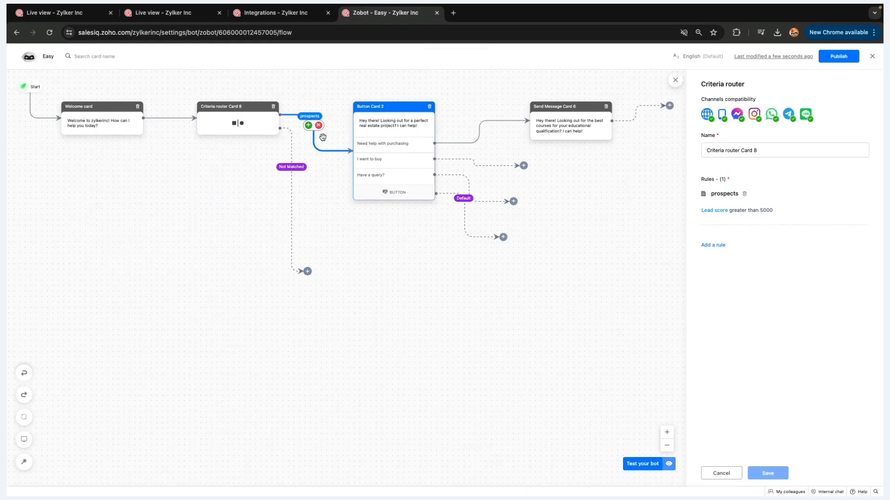
Expand the prospects rule's Lead score condition, then switch to the Settings tab
click(734, 212)
click(752, 178)
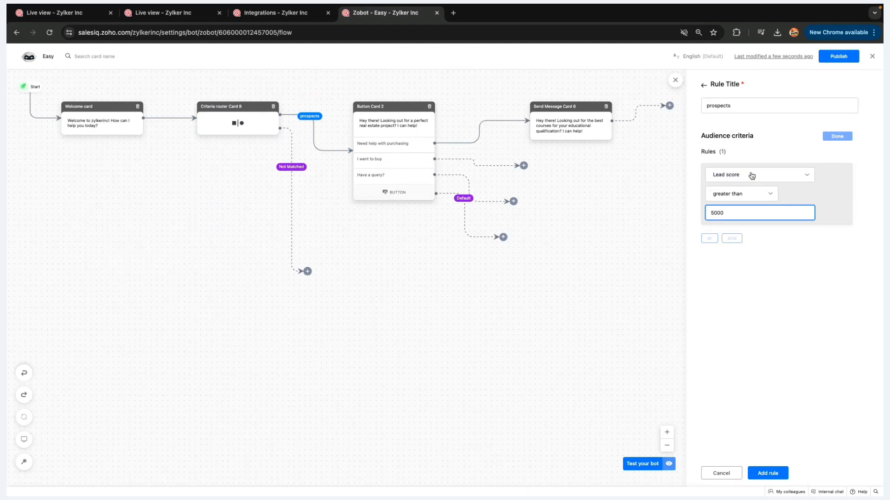
click(266, 13)
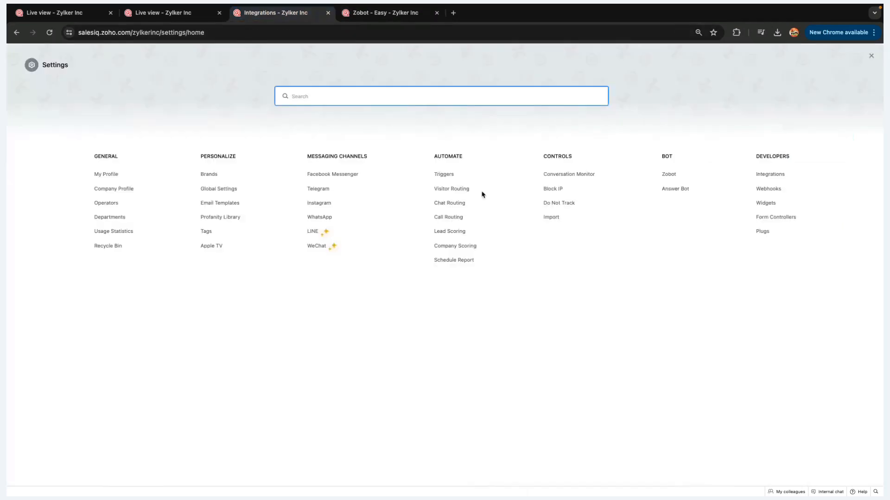
Open the 'Time on site greater than 15 Minutes' lead-scoring rule for editing
double_click(450, 157)
click(454, 233)
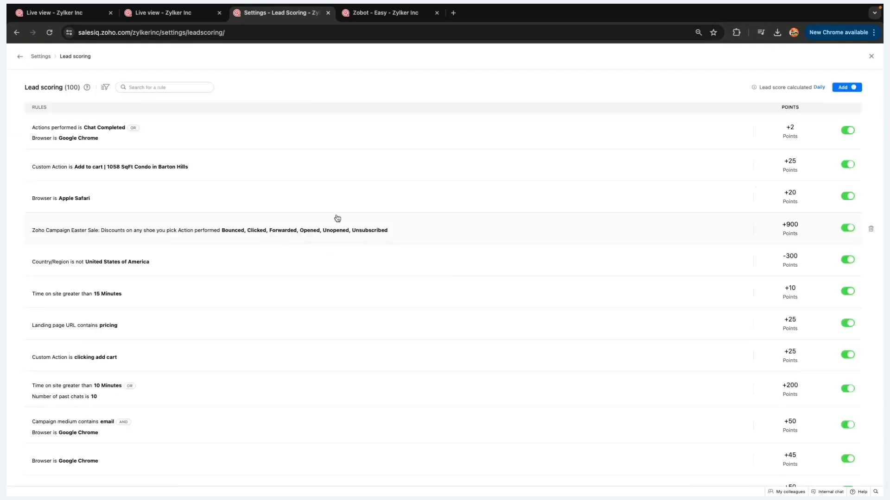
scroll(269, 283, down, 1)
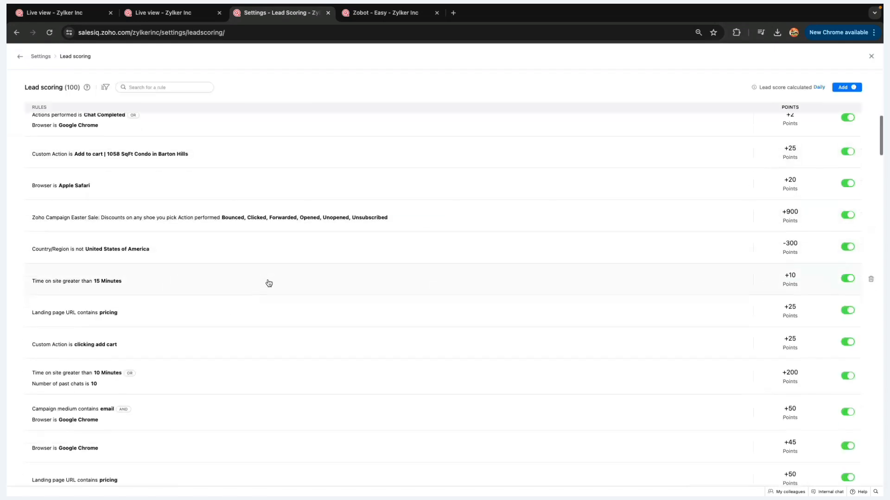
click(124, 282)
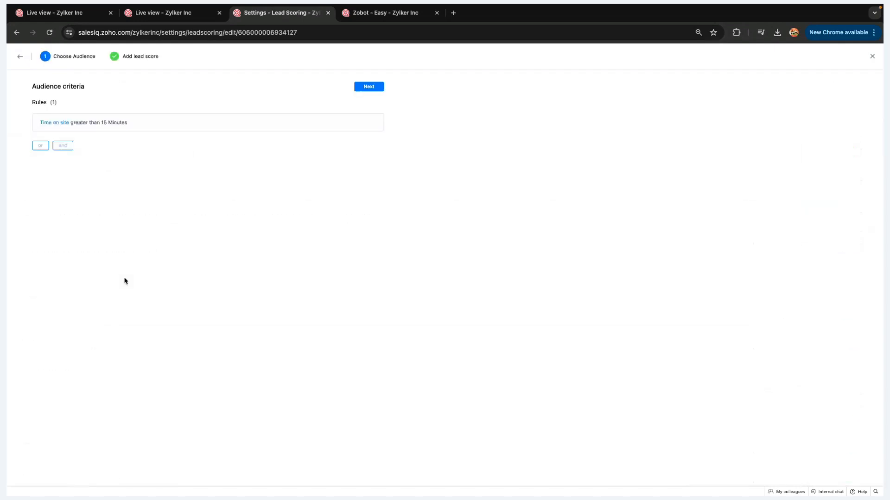
click(164, 131)
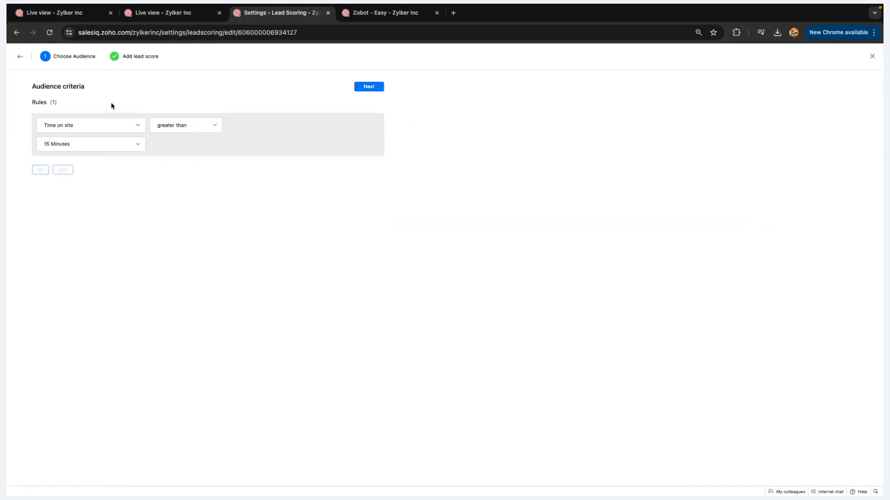
click(41, 170)
Add an OR condition, Number of visits greater than 20, and score the rule 150 points
click(40, 145)
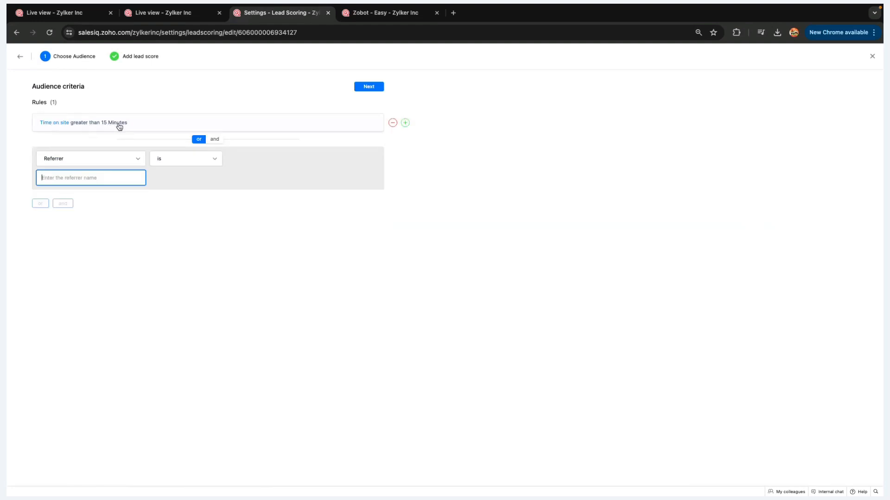
click(107, 160)
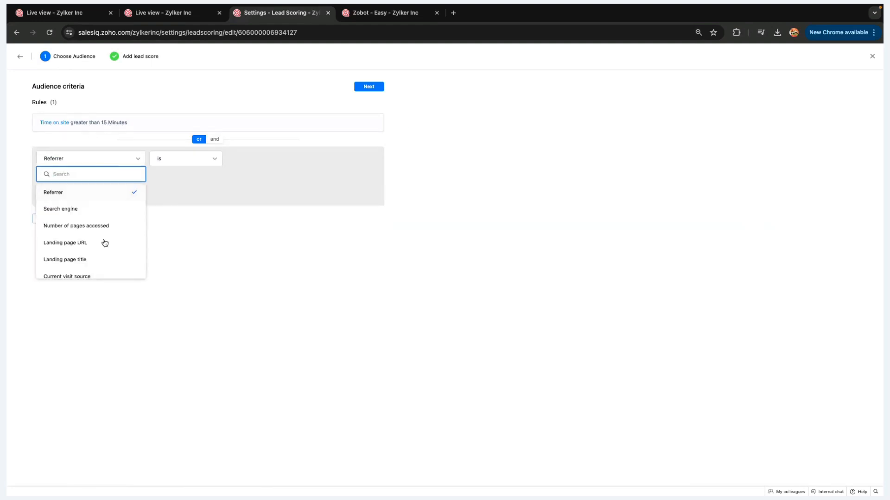
scroll(104, 245, down, 3)
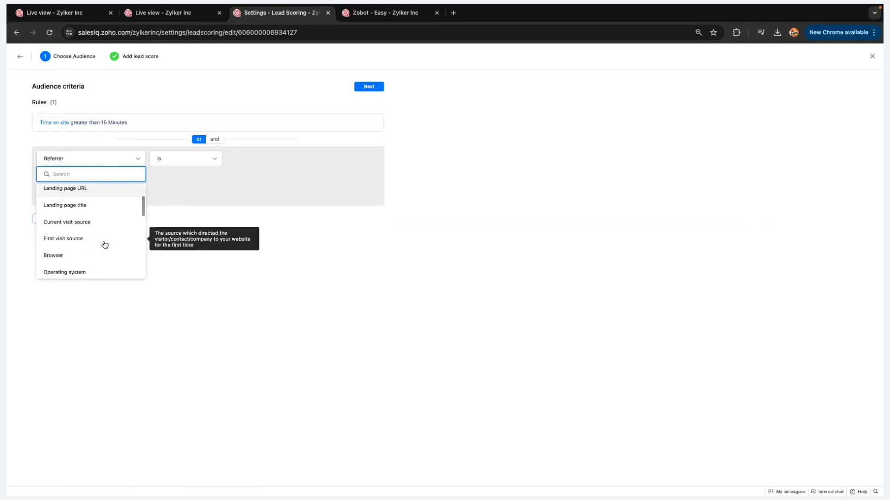
scroll(105, 245, down, 2)
scroll(104, 246, down, 5)
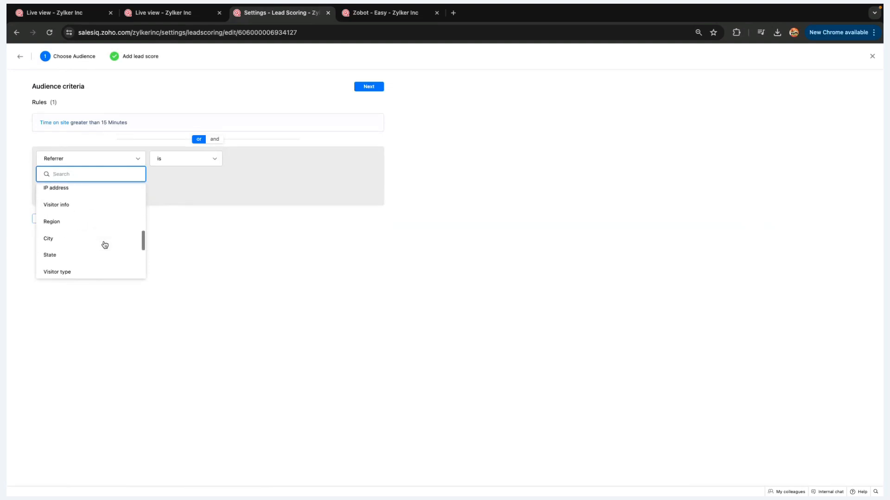
scroll(105, 245, down, 10)
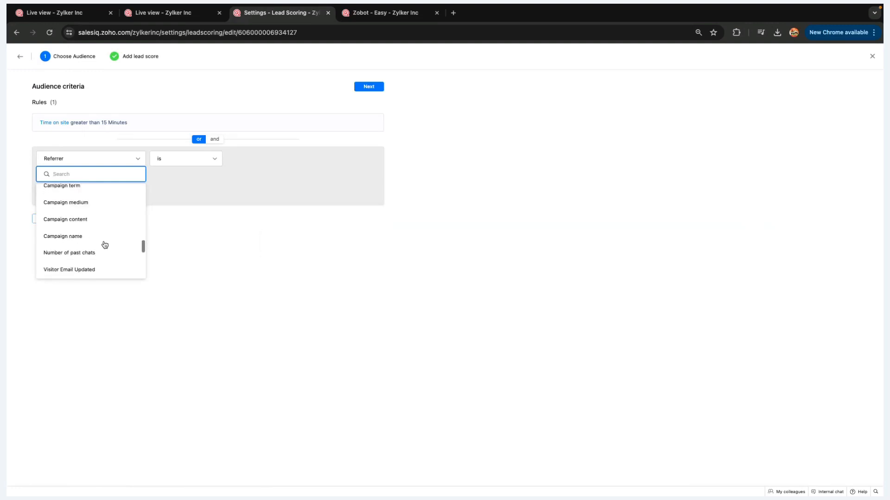
scroll(105, 245, up, 15)
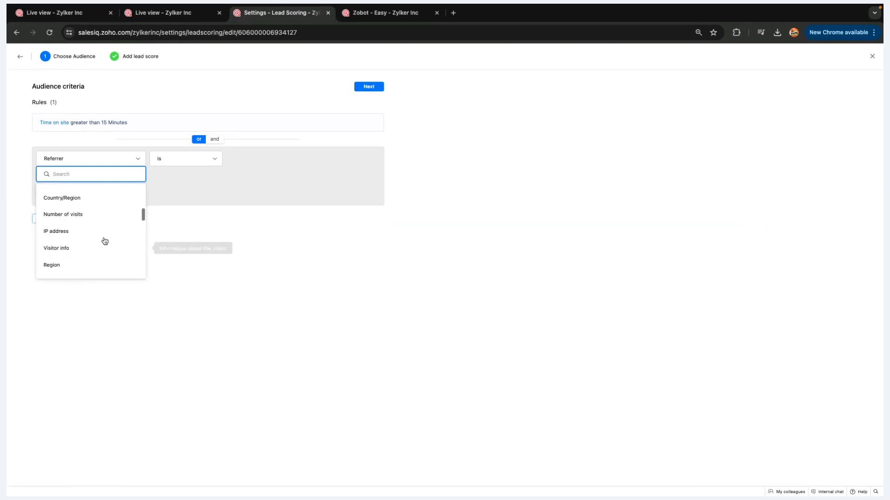
click(104, 215)
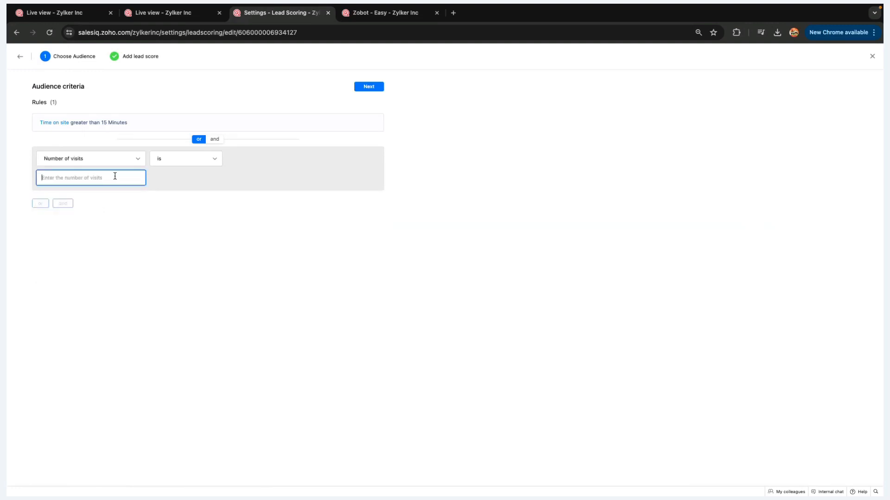
click(169, 163)
click(170, 211)
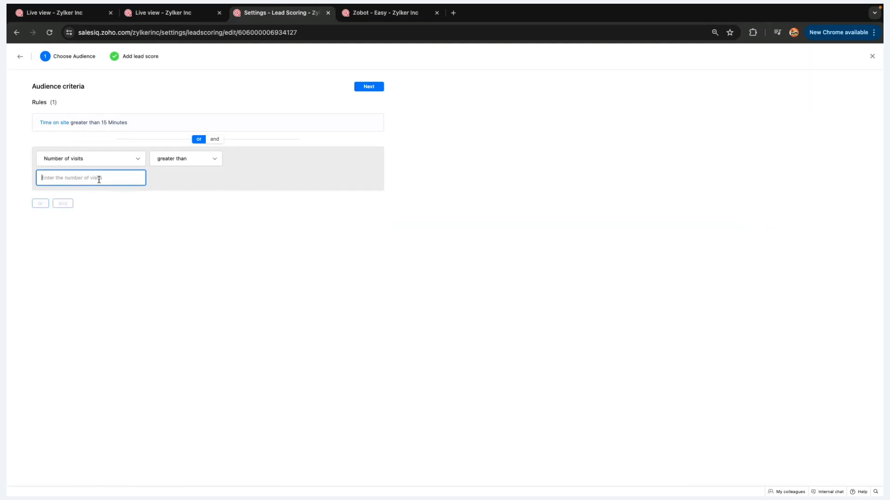
text(20)
click(152, 237)
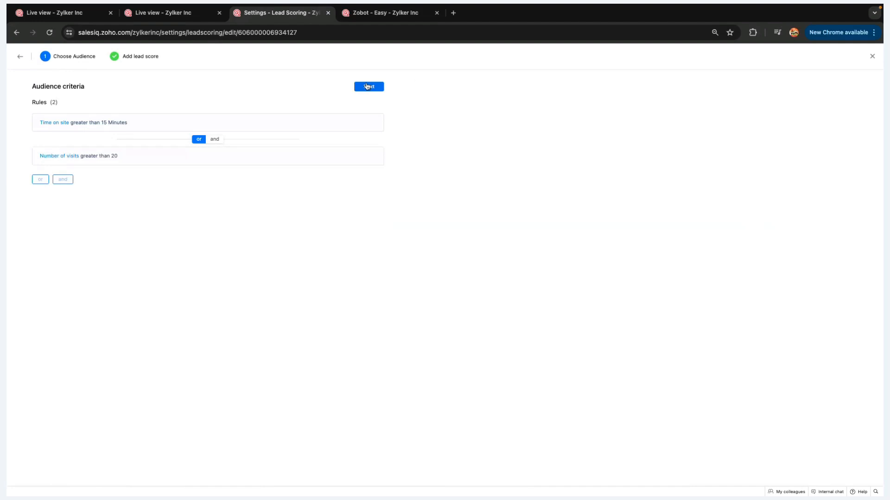
click(367, 86)
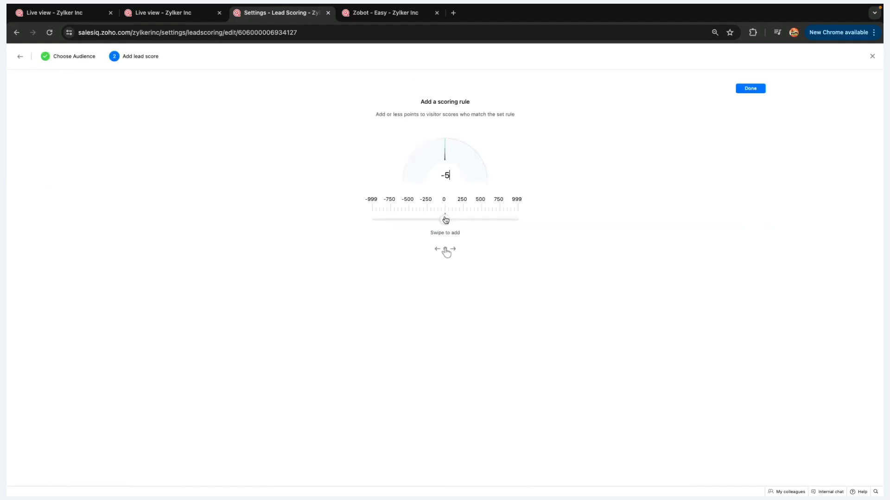
drag(445, 220, 457, 220)
Finish the lead-scoring rule and return to the prospects router rule in the Zobot flow
click(751, 88)
click(385, 13)
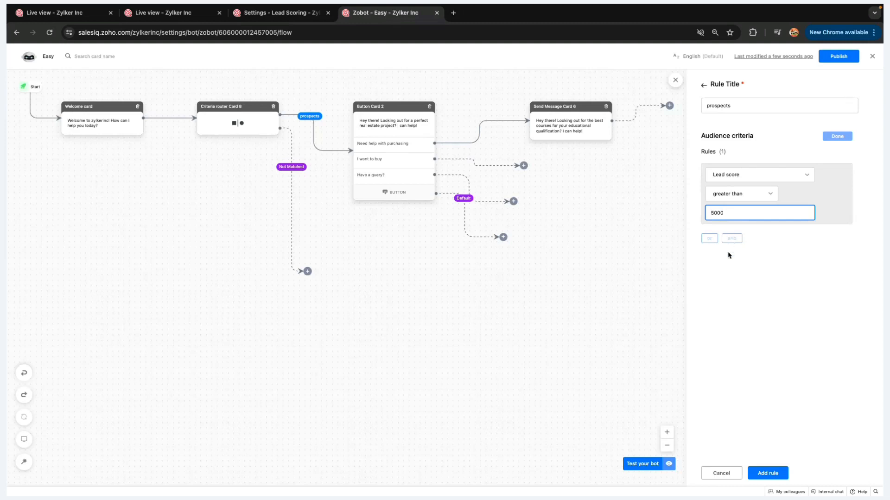
click(721, 240)
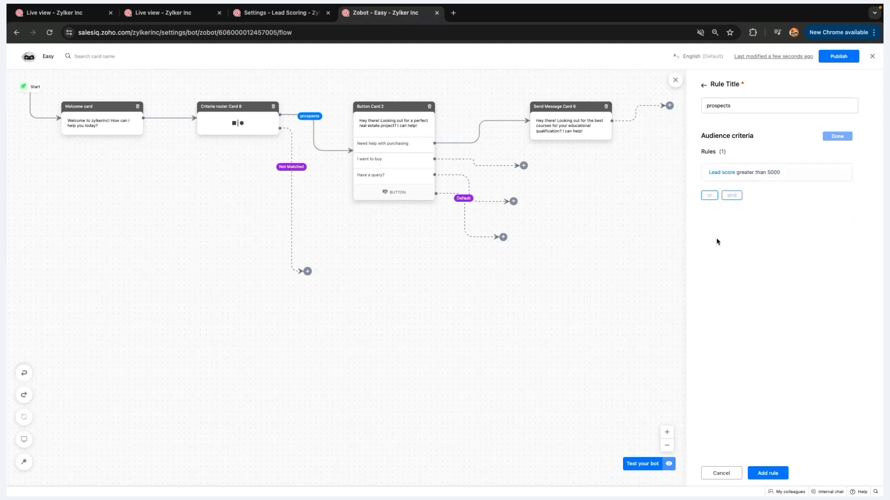
Add OR condition Zoho CRM deal Probability (%) greater than 60 to prospects and save the router
click(717, 200)
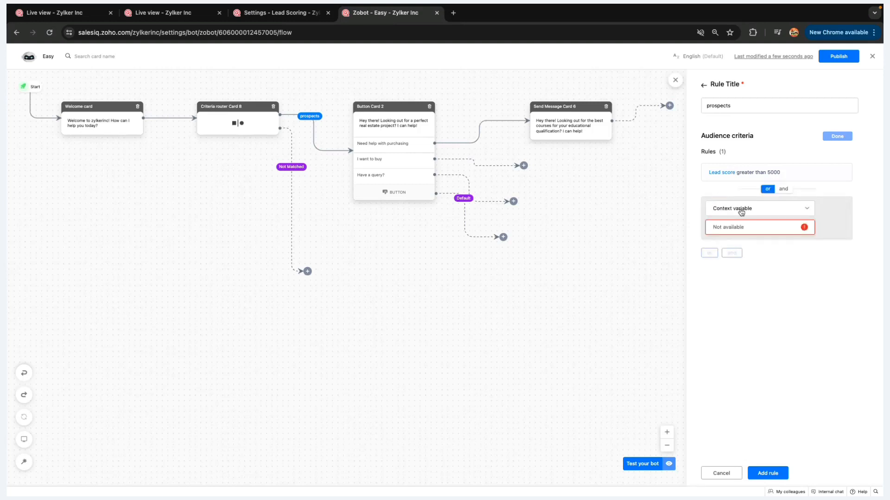
click(741, 212)
text(crm)
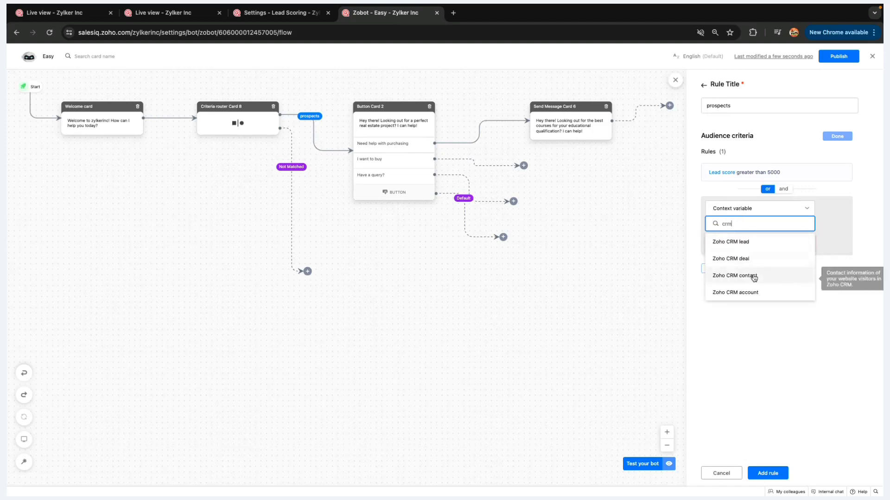
click(754, 266)
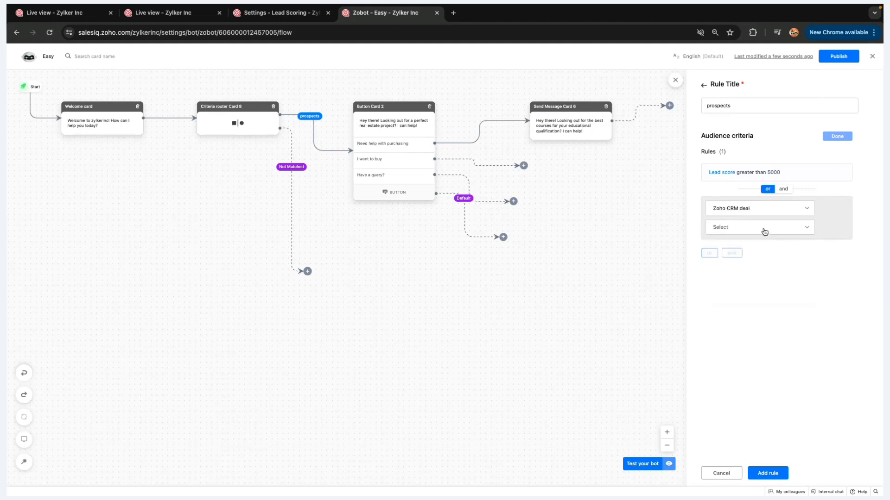
click(765, 231)
scroll(758, 304, down, 5)
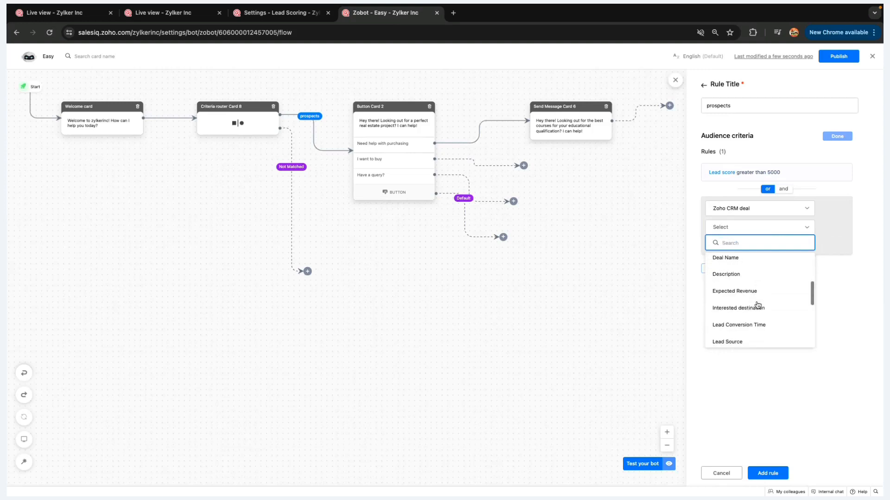
click(753, 298)
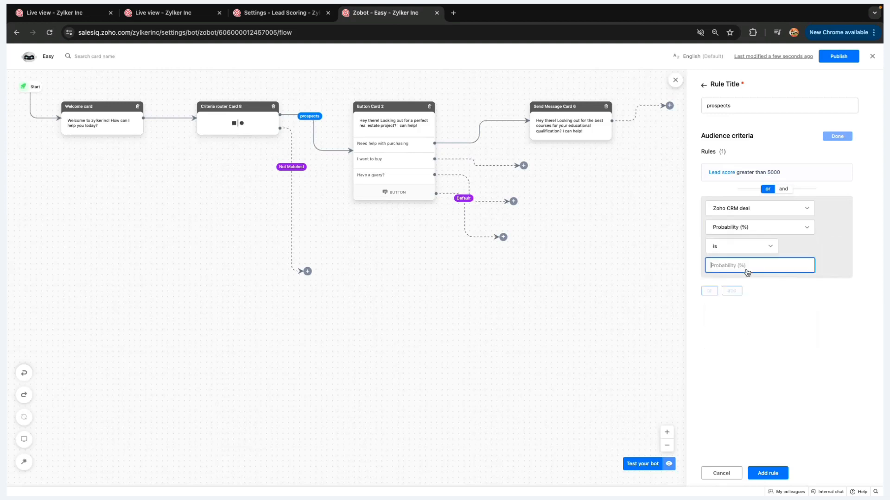
click(741, 248)
click(748, 292)
text(60)
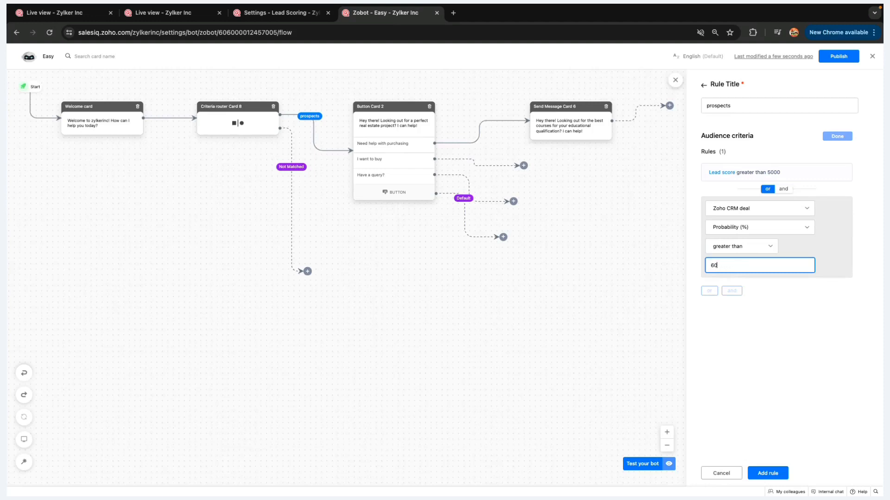
click(771, 328)
click(778, 476)
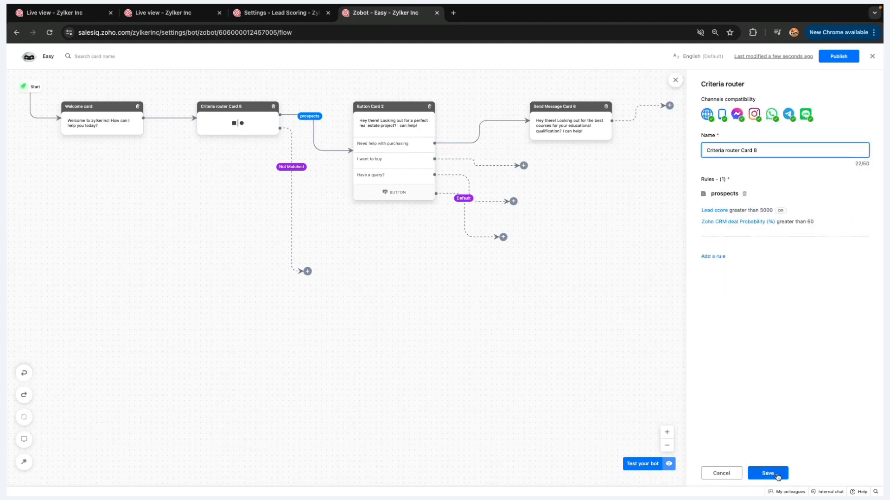
click(778, 476)
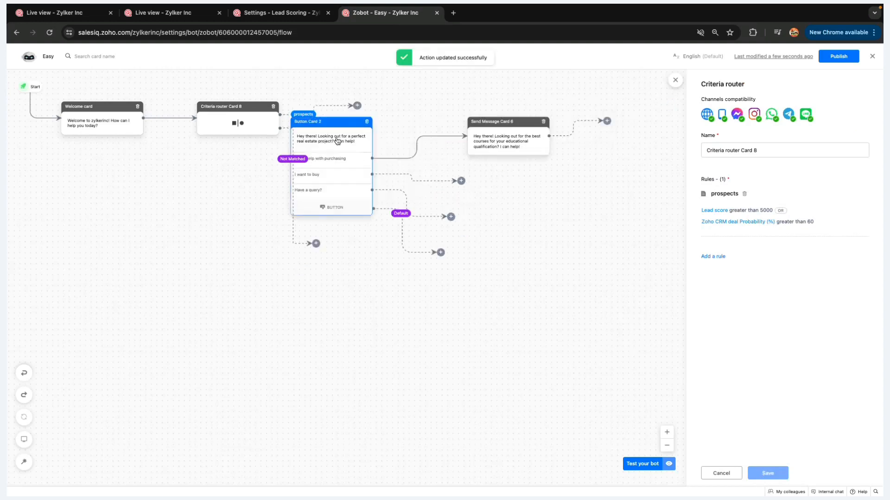
Add a Forward to Operator card after the prospects branch
click(357, 106)
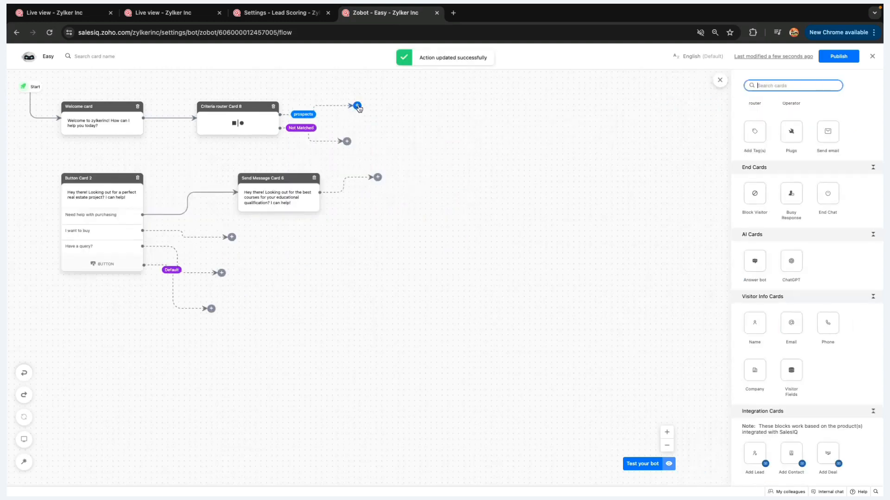
scroll(820, 285, down, 2)
scroll(819, 285, up, 2)
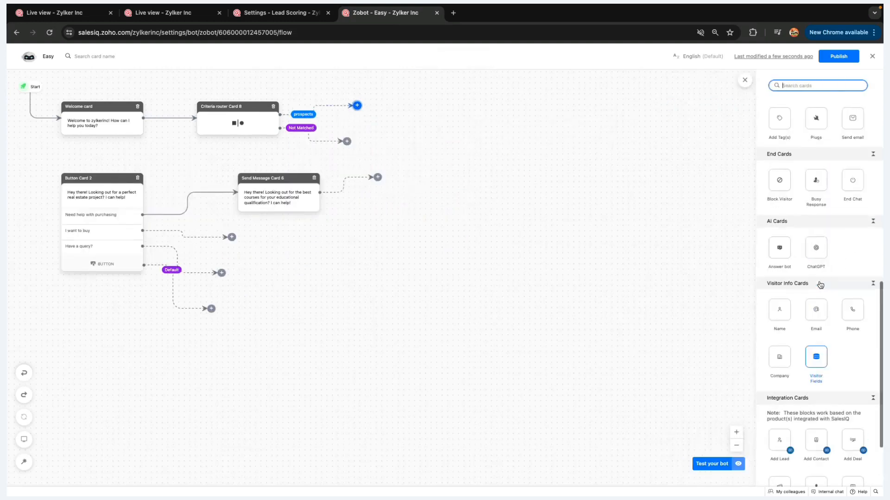
scroll(820, 285, up, 3)
click(814, 170)
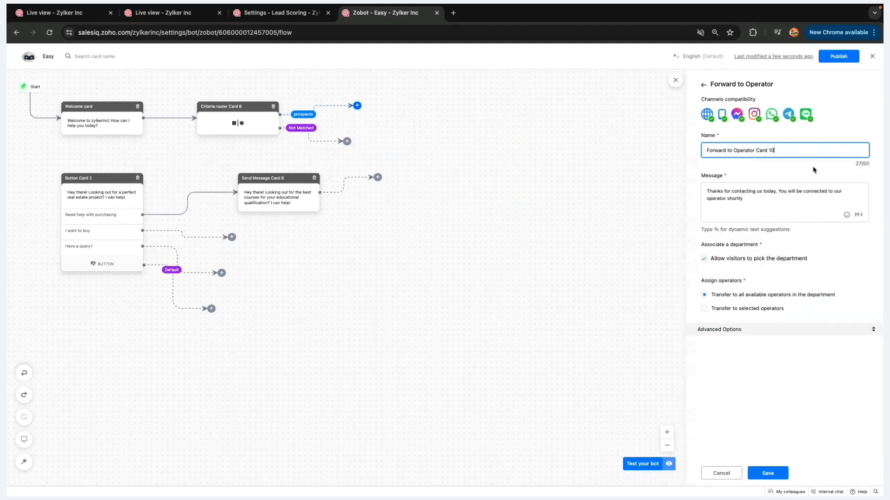
Transfer chats to two selected operators, save, and connect Not Matched to Button Card 2
click(759, 309)
click(760, 341)
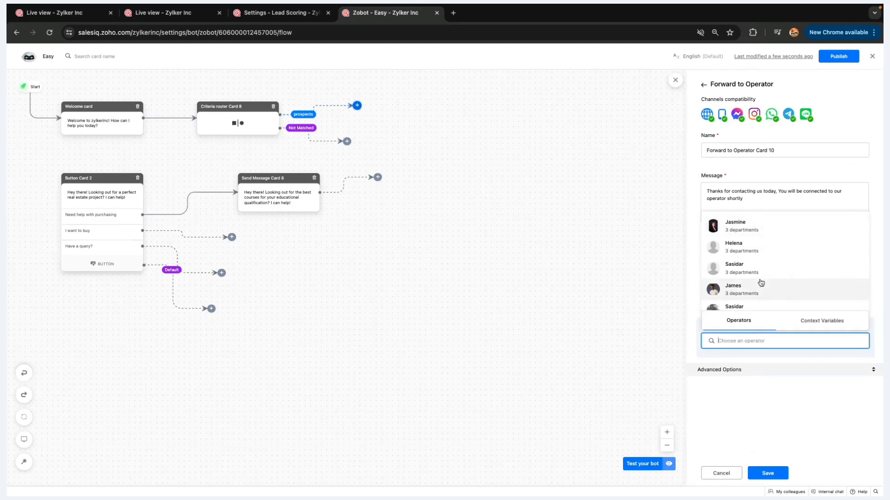
click(760, 289)
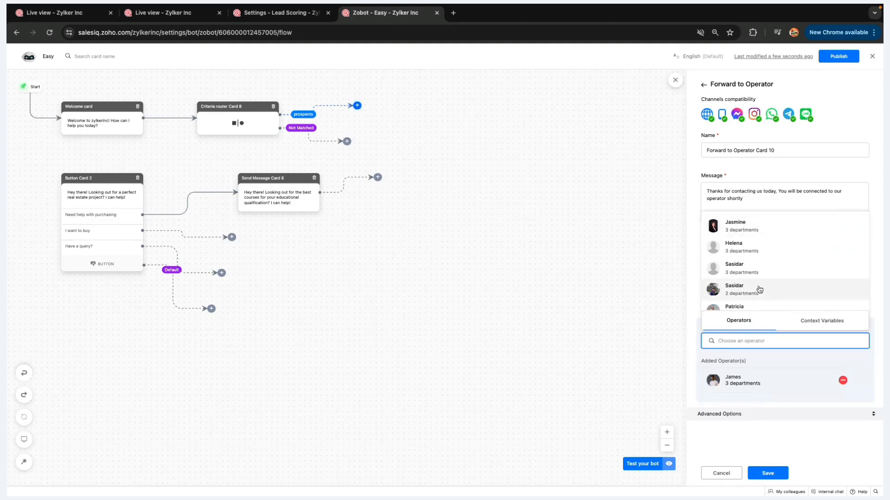
click(753, 228)
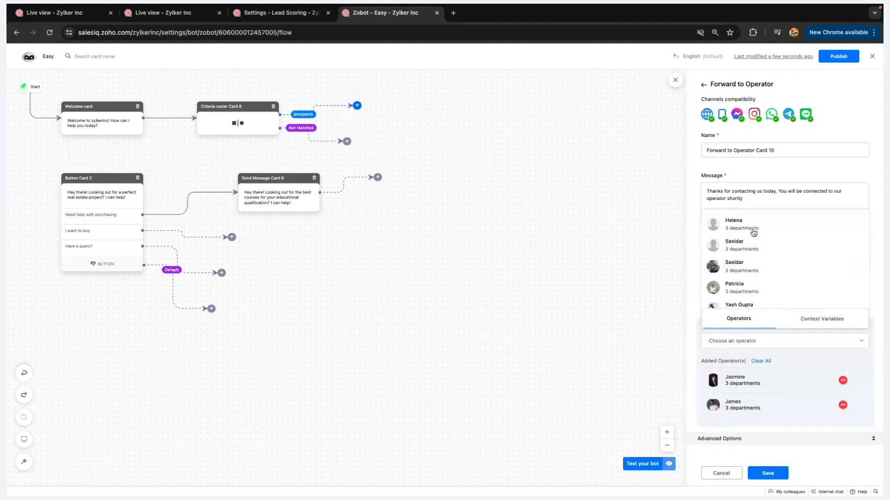
click(797, 438)
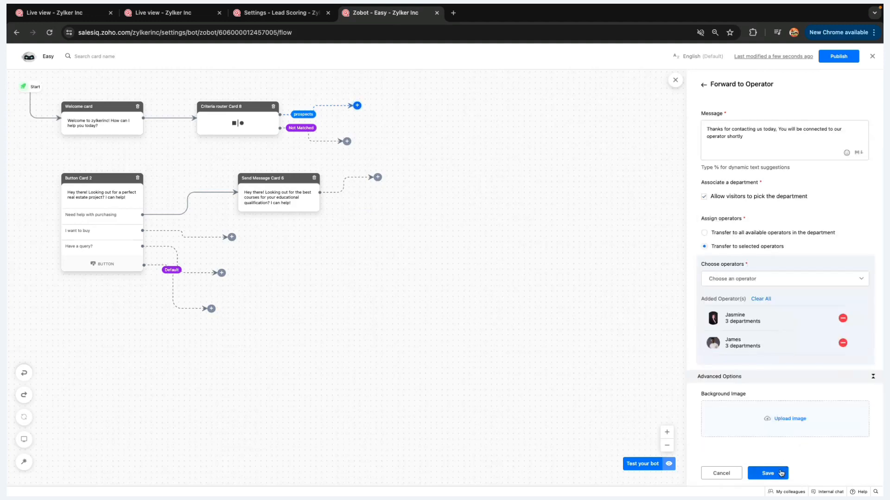
click(782, 473)
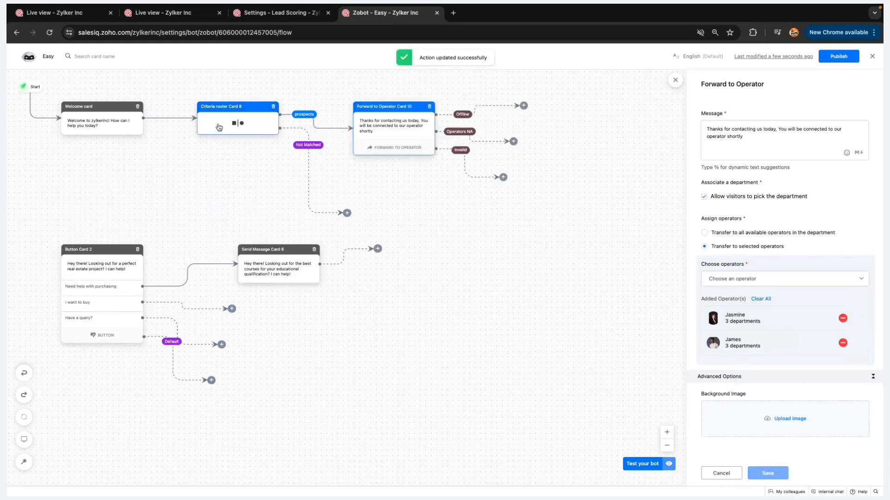
drag(347, 213, 96, 284)
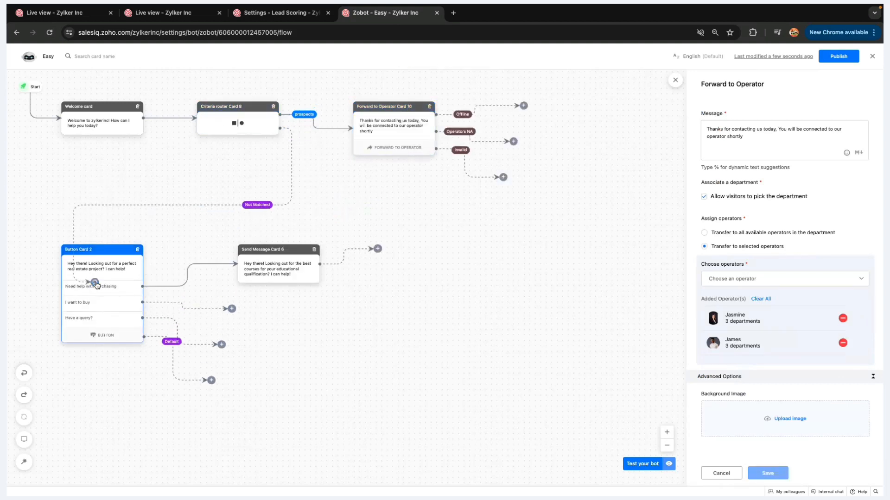
Open Criteria router Card 8's settings panel from the canvas
click(231, 122)
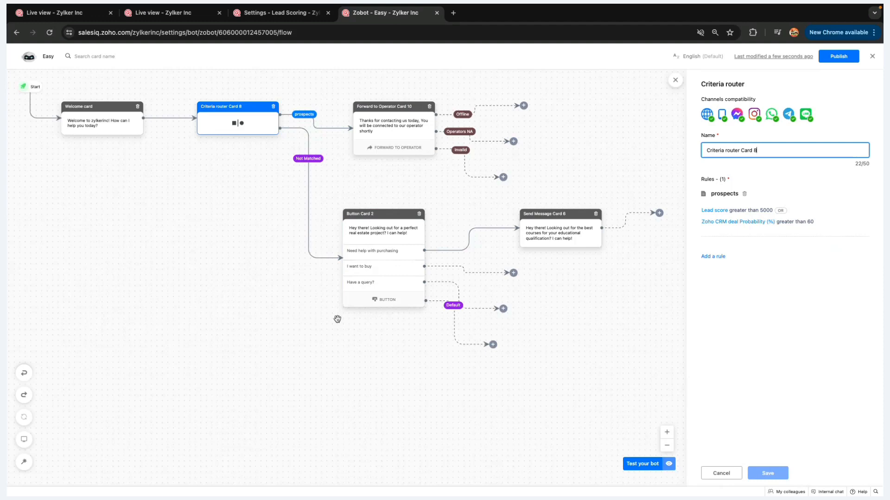
Dismiss the notifications and open the Zap bot's flow builder via Settings > Zobot
click(159, 21)
click(874, 54)
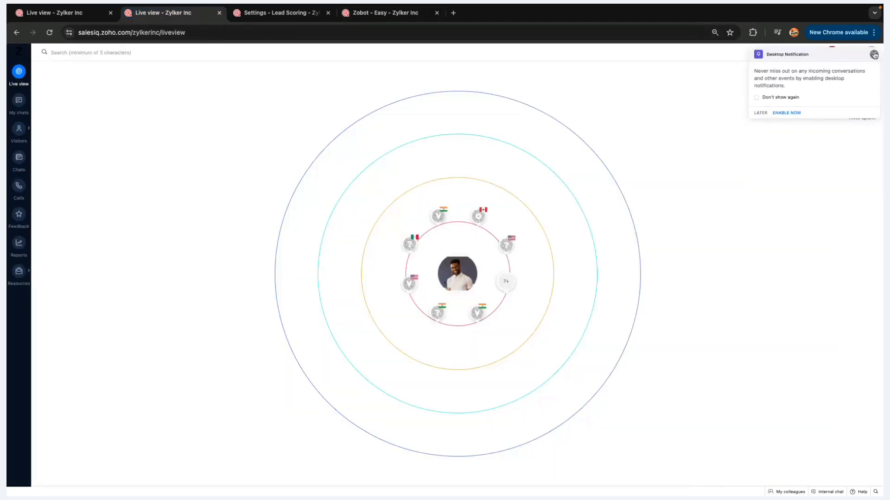
click(872, 54)
click(847, 53)
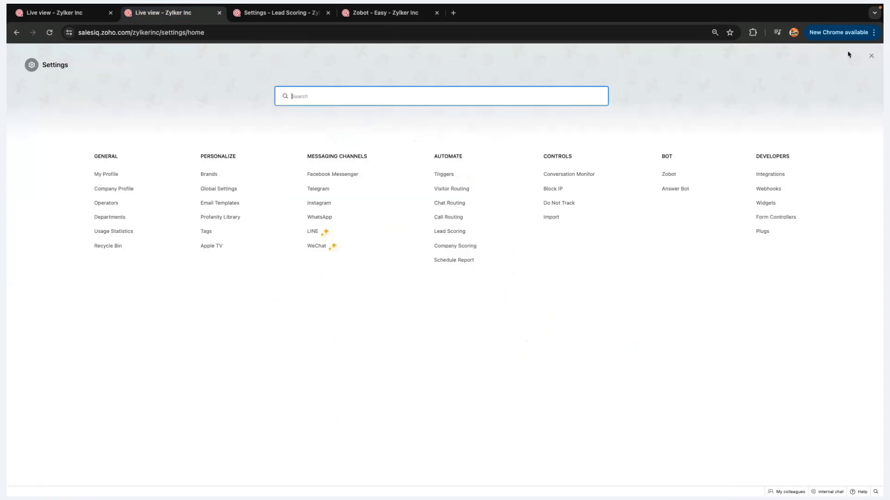
click(668, 175)
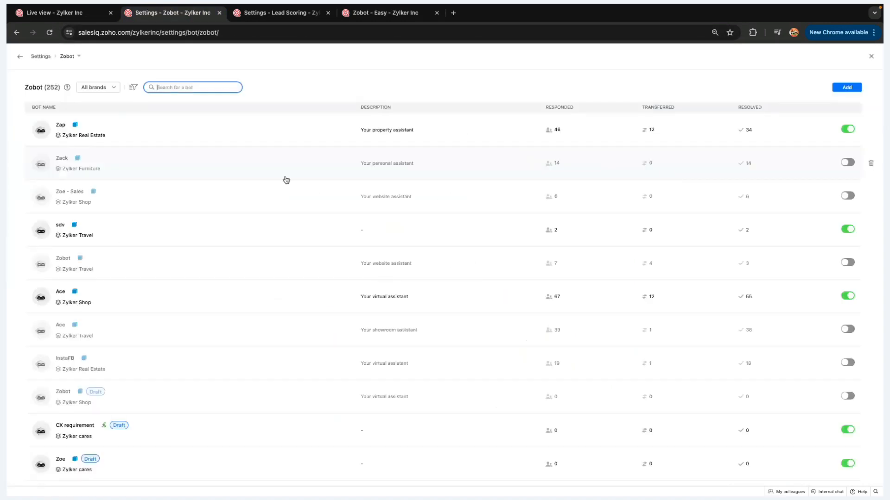
click(109, 128)
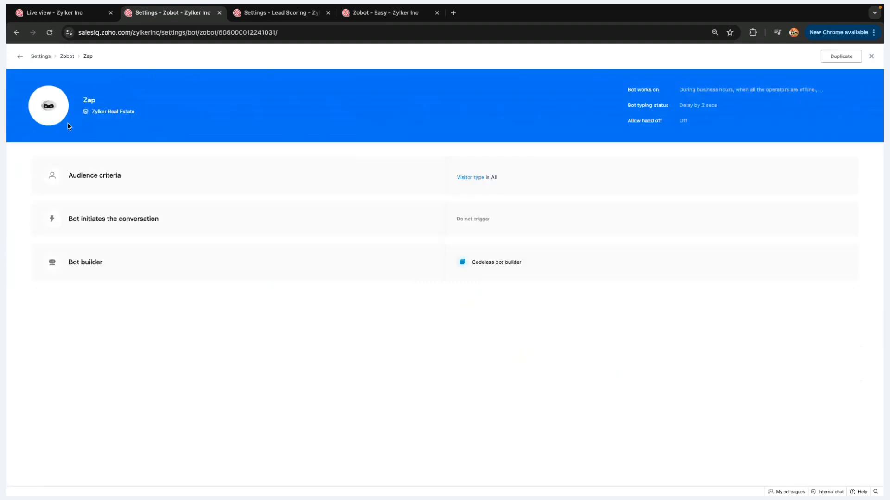
click(843, 268)
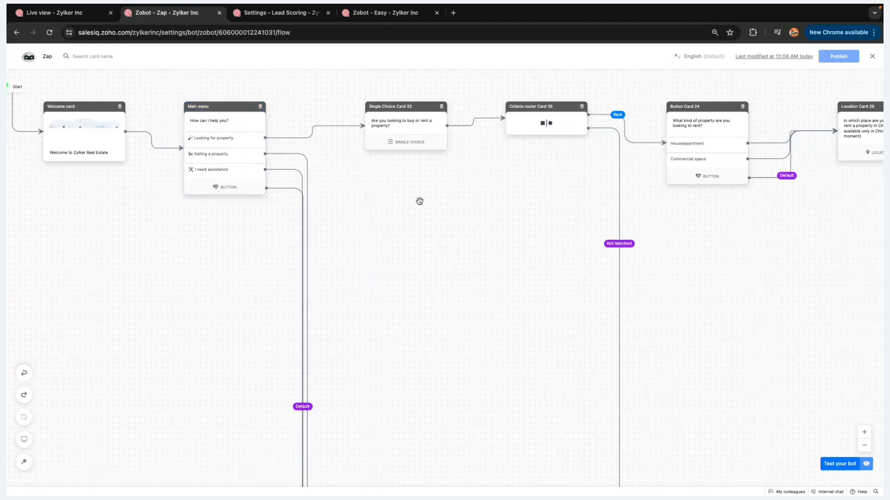
Move Criteria router Card 42 lower and Forward to Operator Card 43 up-left, then view Lead Scoring
scroll(420, 201, right, 15)
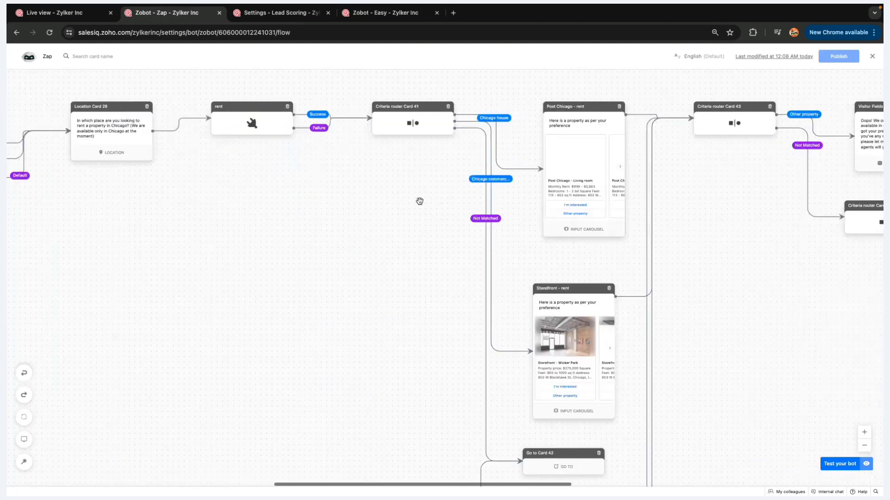
scroll(419, 201, right, 10)
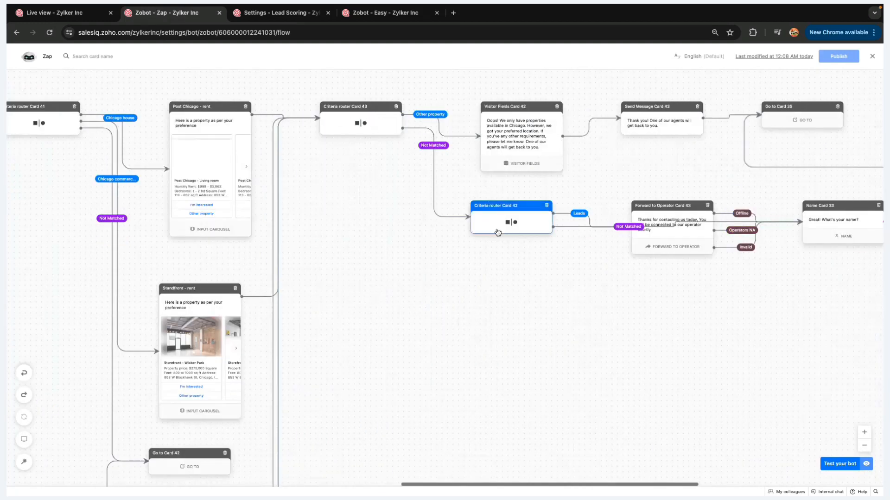
drag(499, 230, 505, 318)
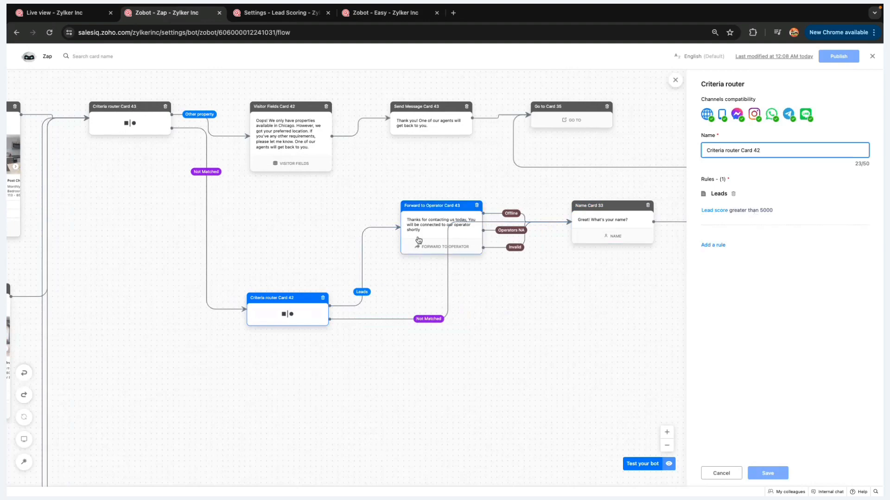
drag(419, 240, 406, 185)
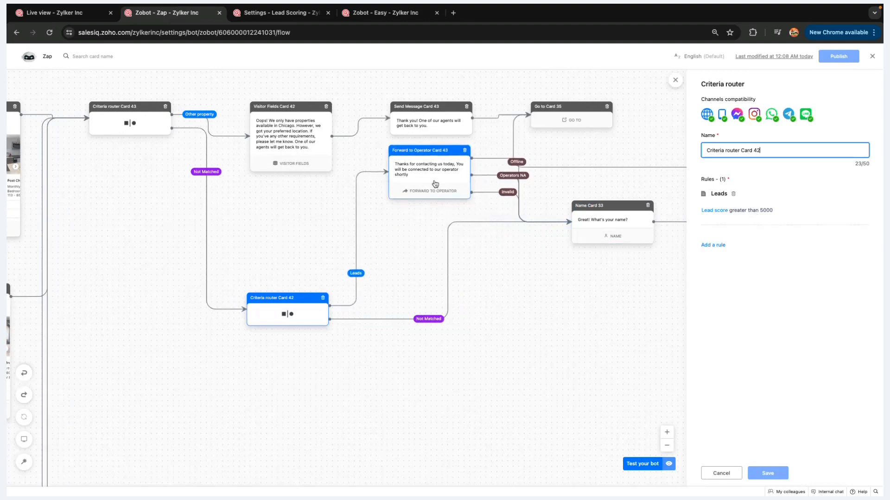
scroll(491, 211, right, 10)
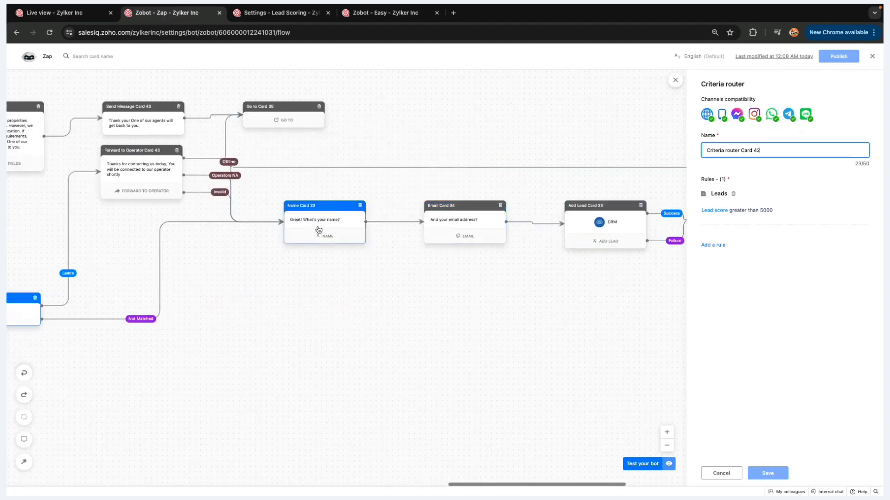
scroll(478, 215, right, 6)
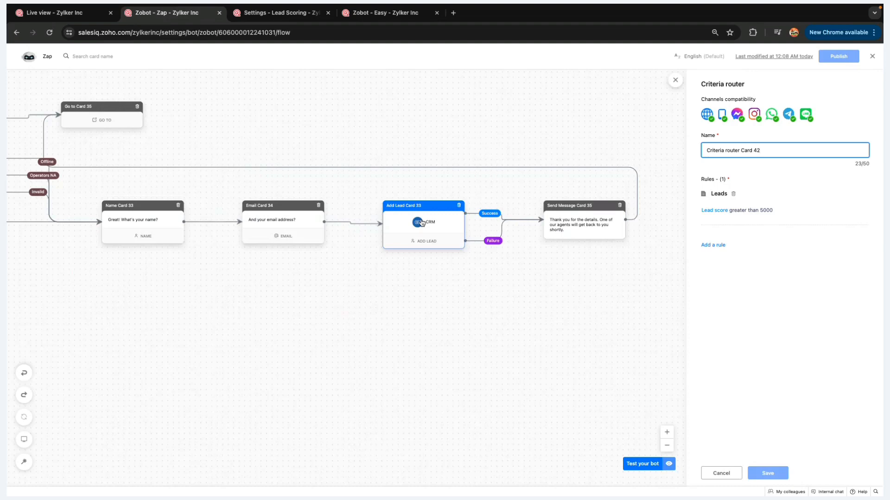
scroll(422, 223, left, 11)
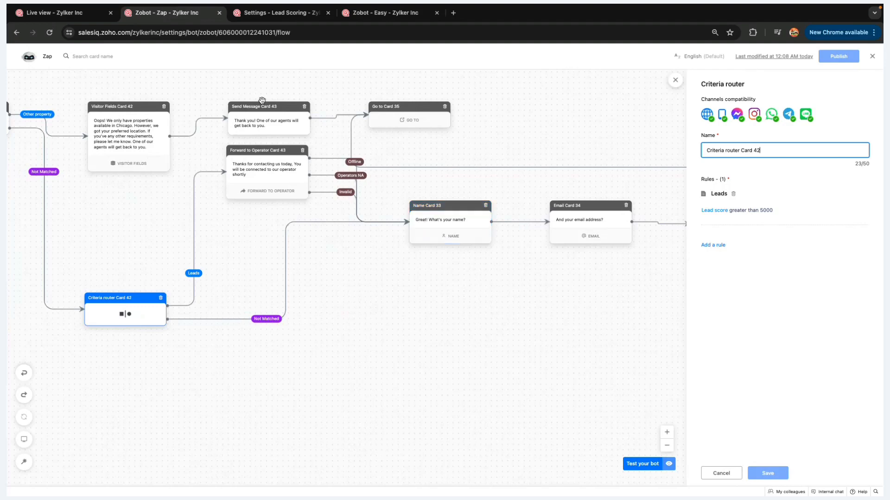
click(285, 20)
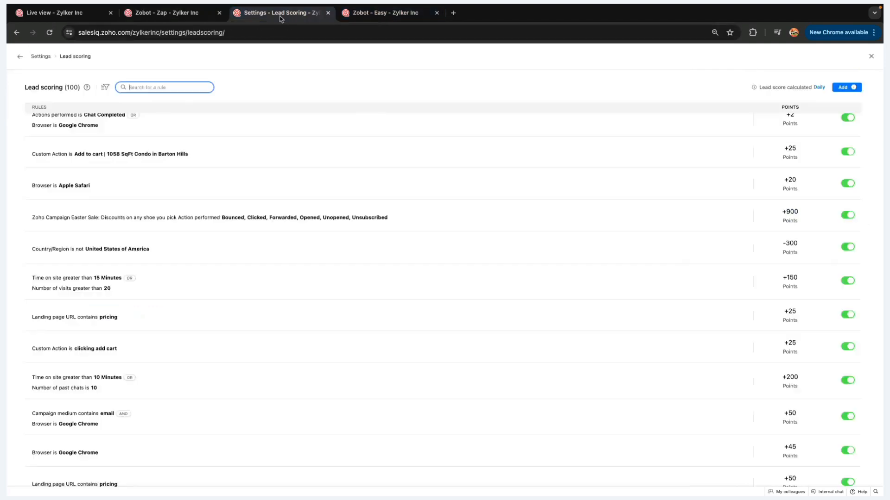
Back in the Easy bot, open Card 8's prospects rule (Lead score above 5000 or Probability above 60)
click(360, 19)
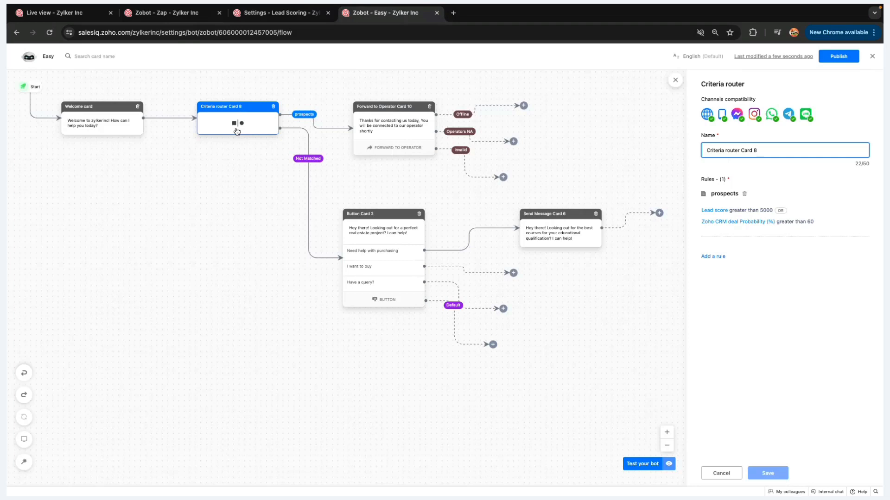
click(736, 216)
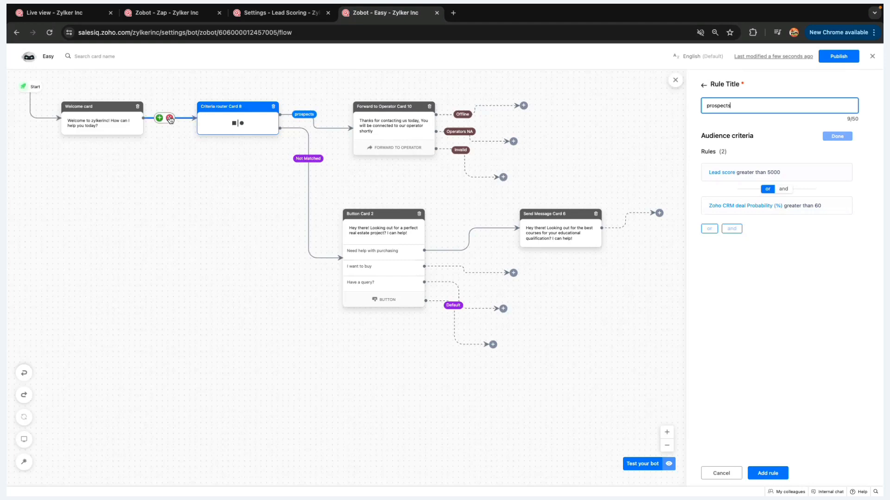
Unlink the Welcome card from the router and add an Answer bot card after it
click(170, 119)
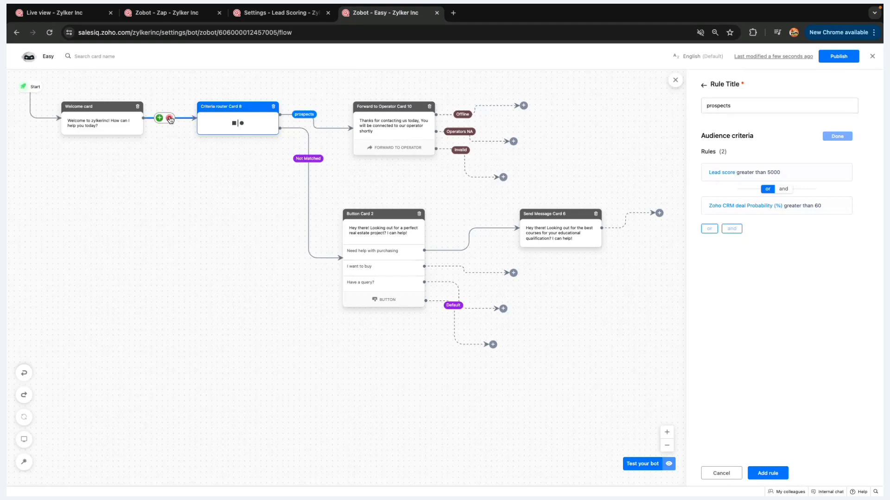
click(201, 105)
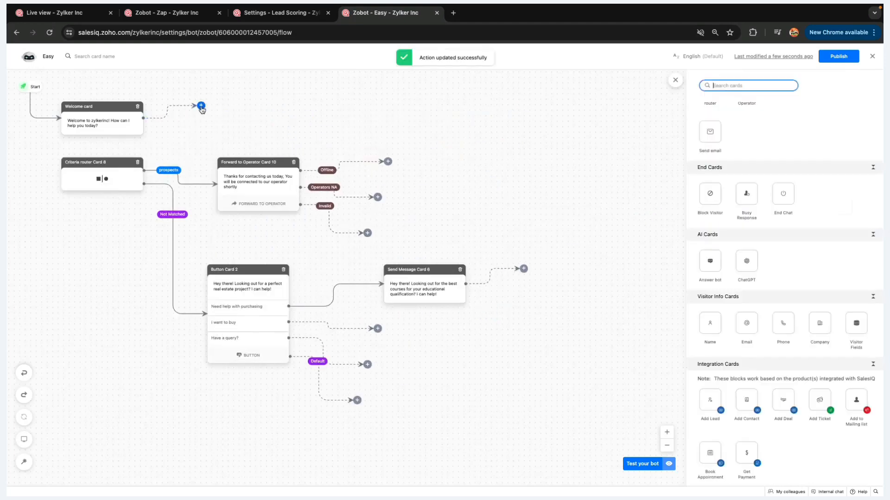
scroll(784, 294, down, 3)
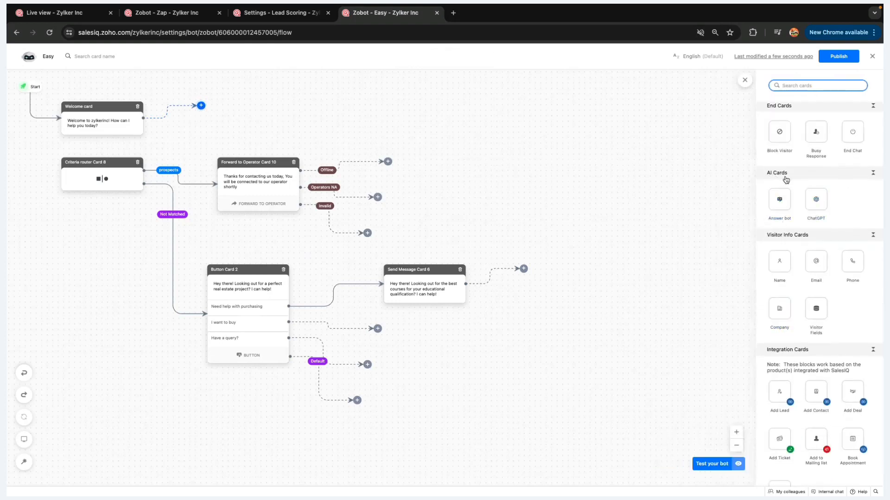
click(779, 200)
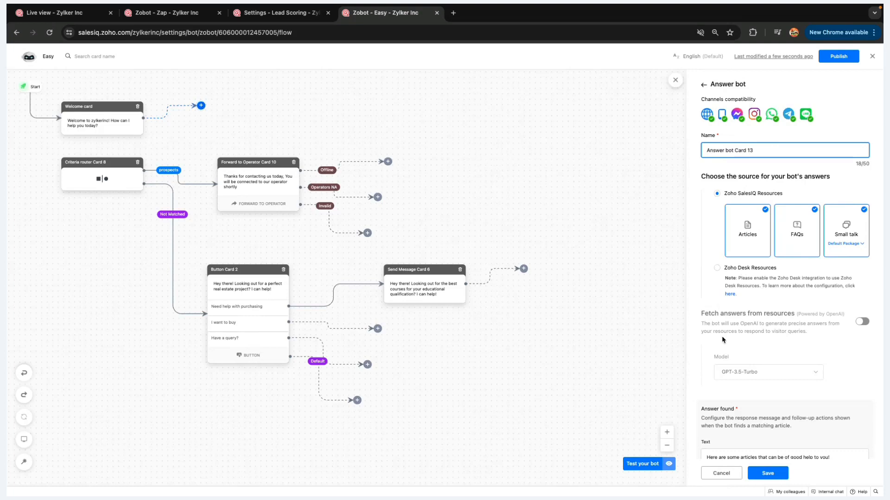
Review the Answer found message 'Here are some articles that can be of good help to you!'
scroll(722, 340, down, 1)
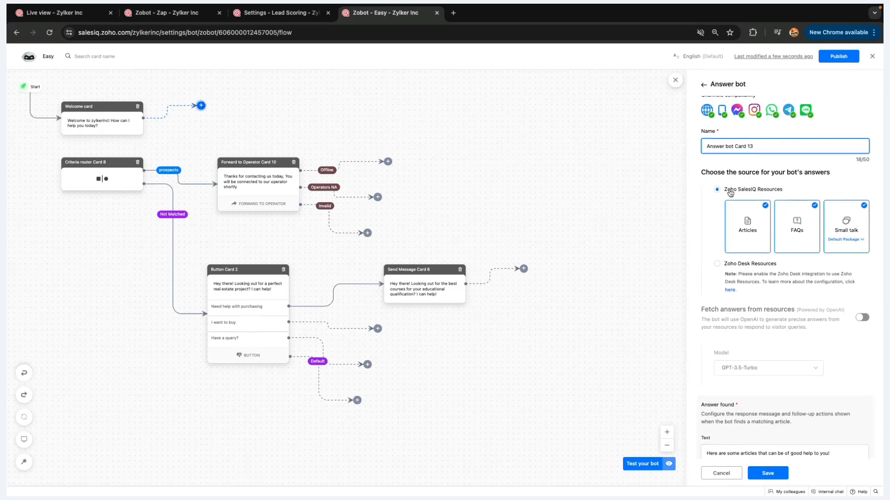
scroll(731, 193, down, 1)
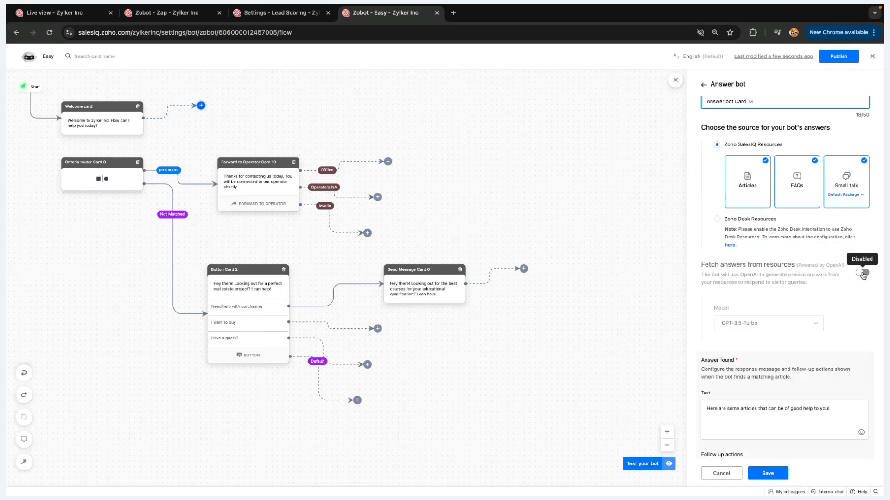
scroll(718, 287, down, 3)
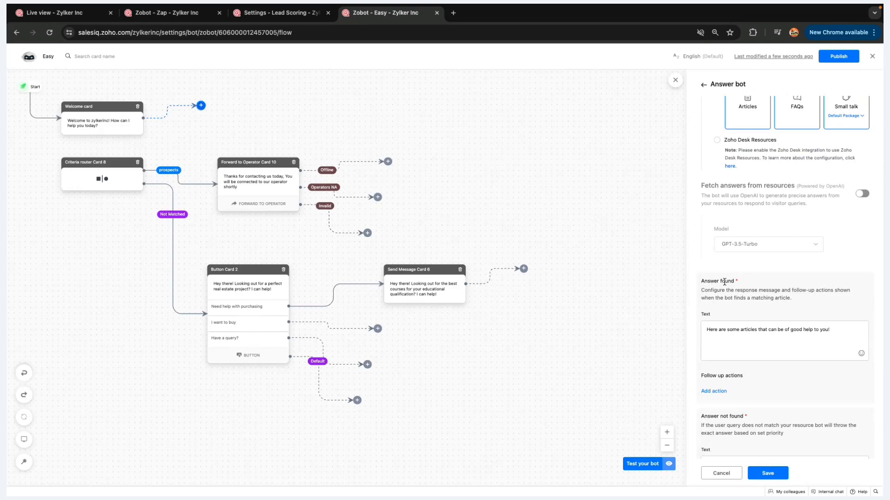
scroll(724, 281, down, 1)
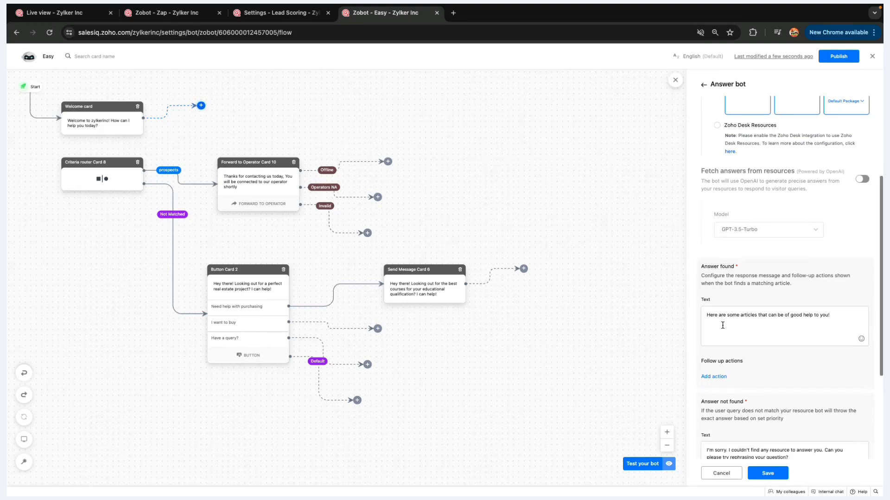
drag(829, 318, 704, 317)
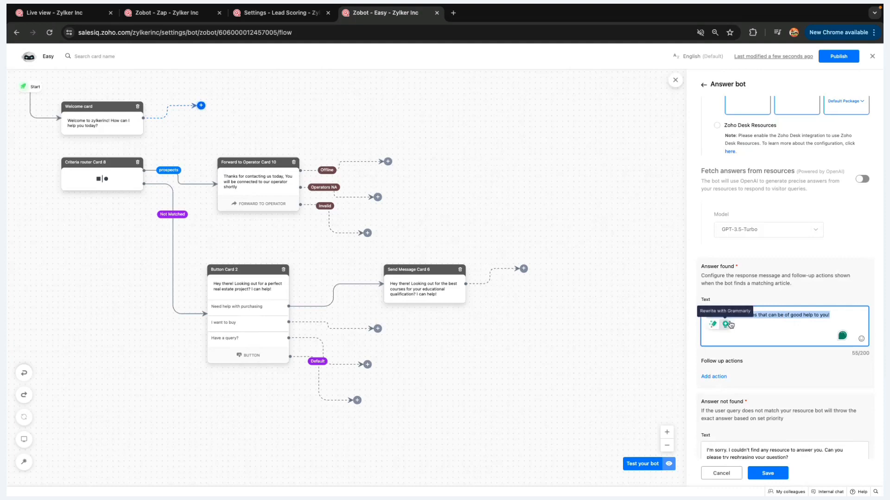
click(756, 327)
Add answer-found follow-up actions 'More question?' and 'Nope that's it'
click(714, 378)
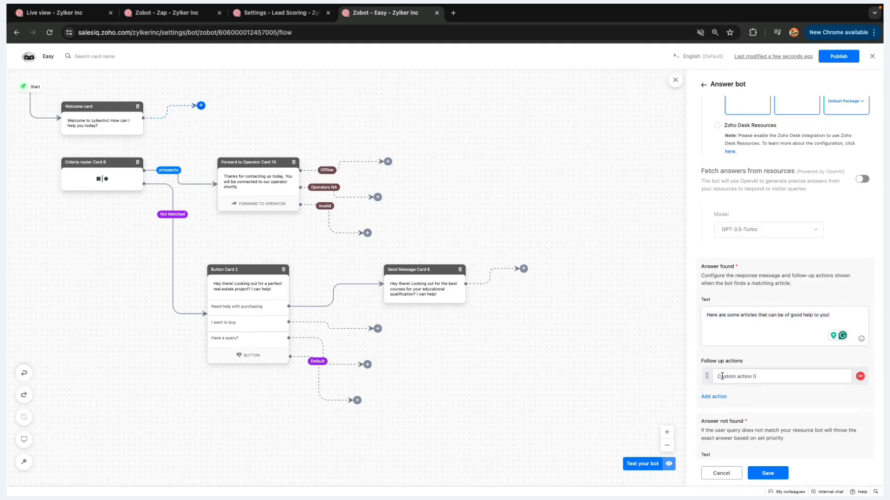
triple_click(746, 376)
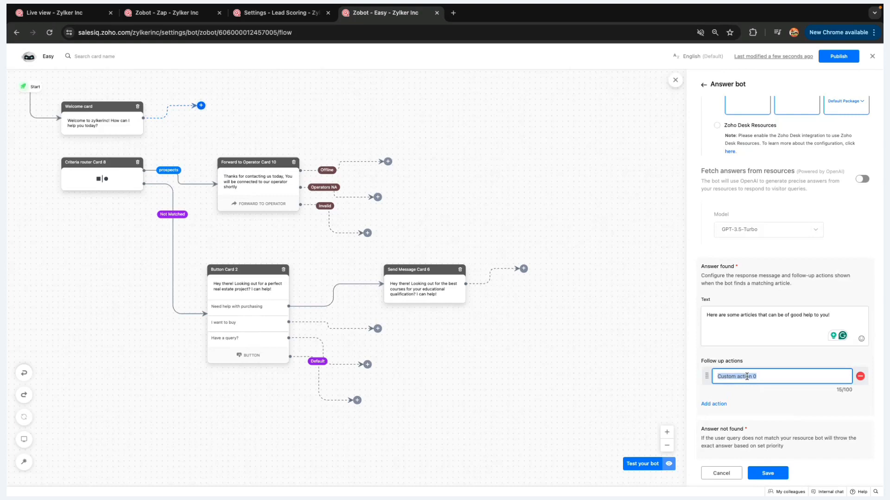
key(BackSpace)
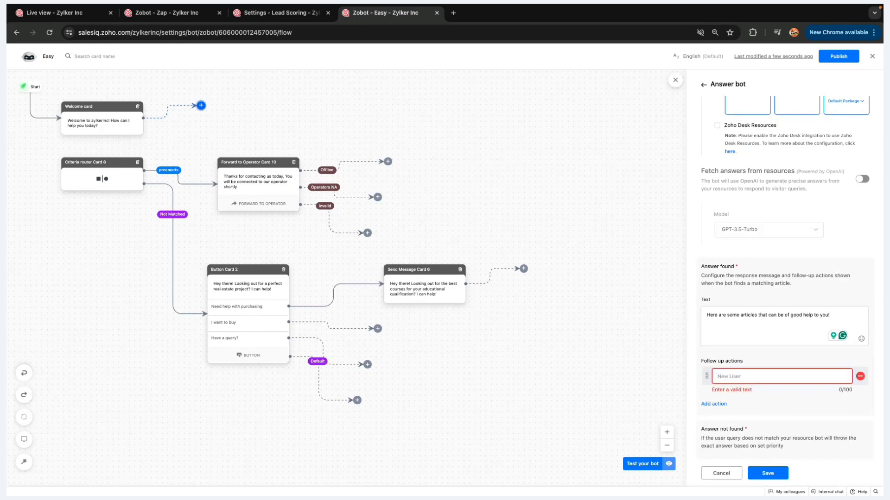
text(More question?)
click(714, 403)
click(731, 395)
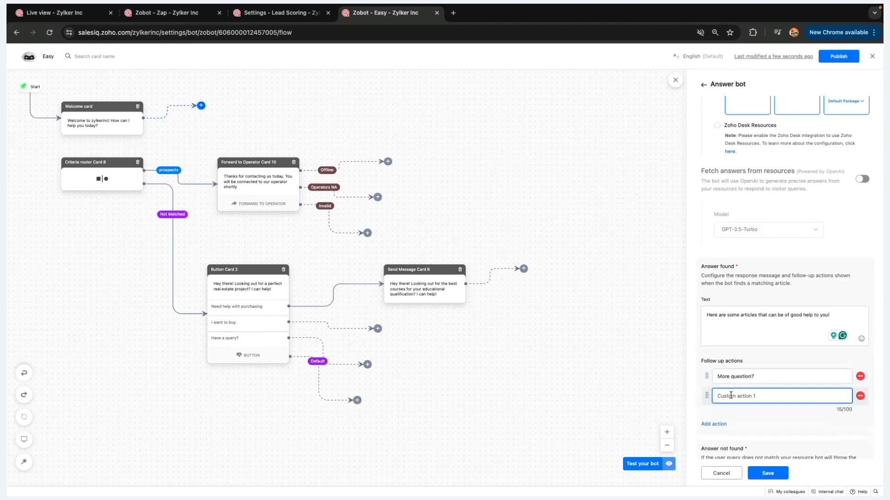
text(Nope)
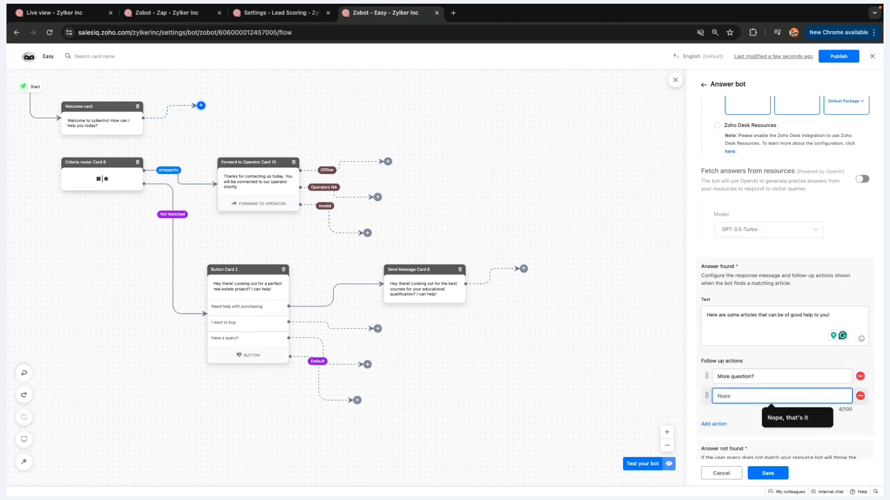
text( that)
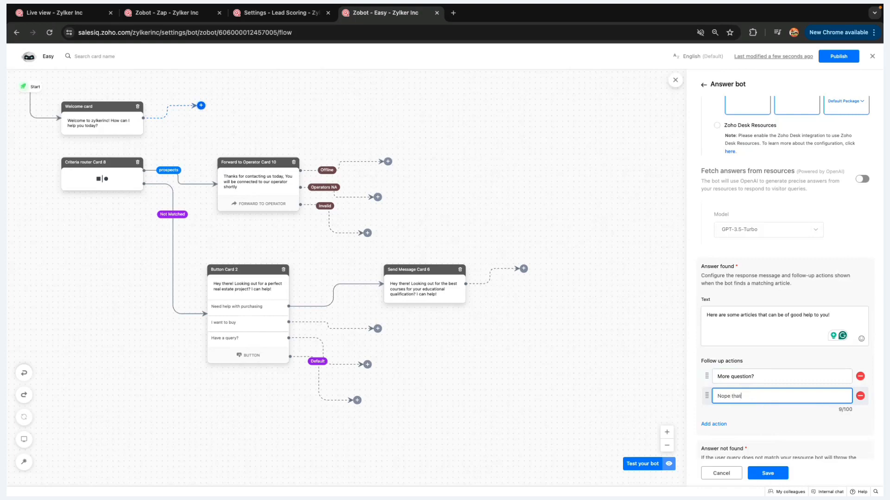
text('s it)
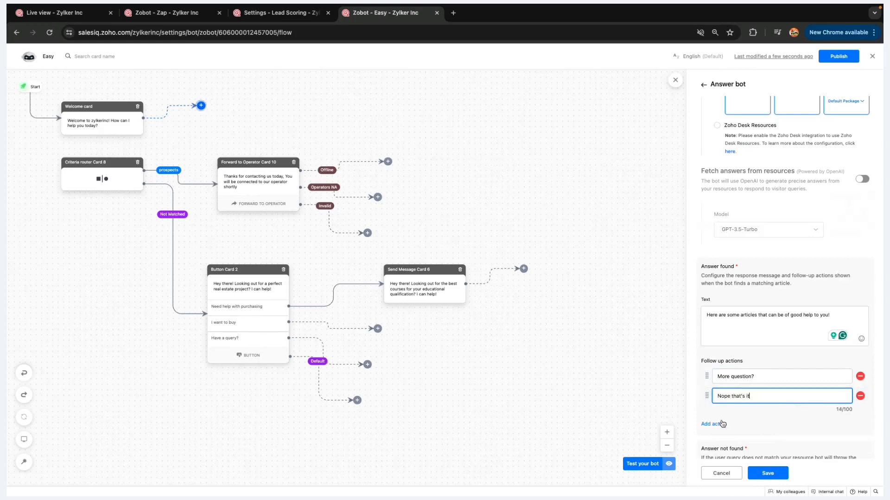
Add answer-not-found follow-ups 'Connect to agent' and 'Nope, that's it' from the suggestions
scroll(722, 421, down, 5)
click(730, 312)
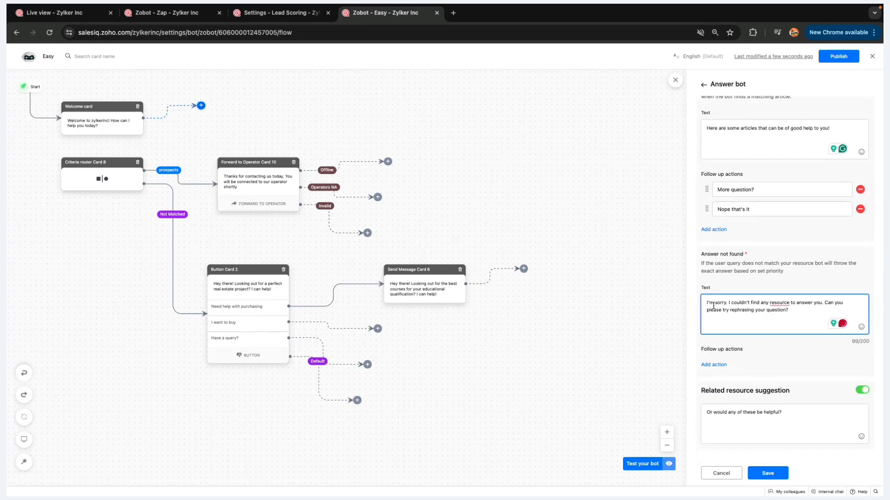
drag(706, 302, 808, 310)
click(714, 365)
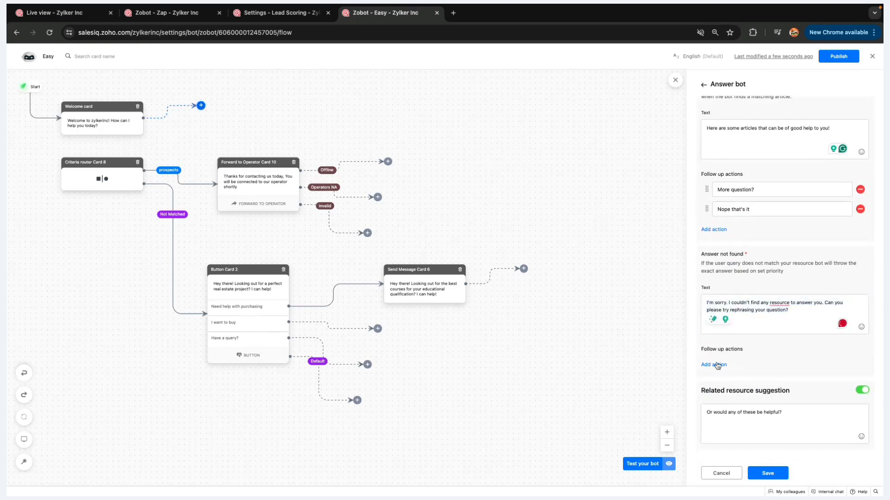
click(716, 363)
key(ctrl+a)
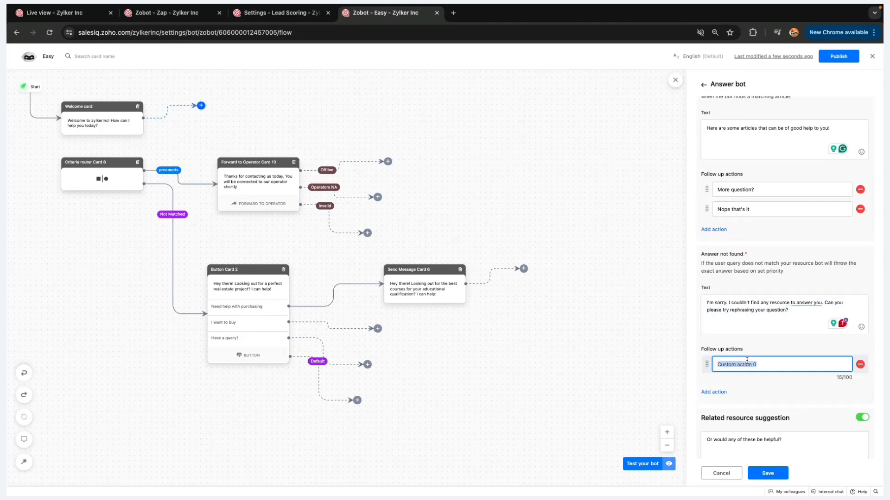
text(Conne)
click(770, 384)
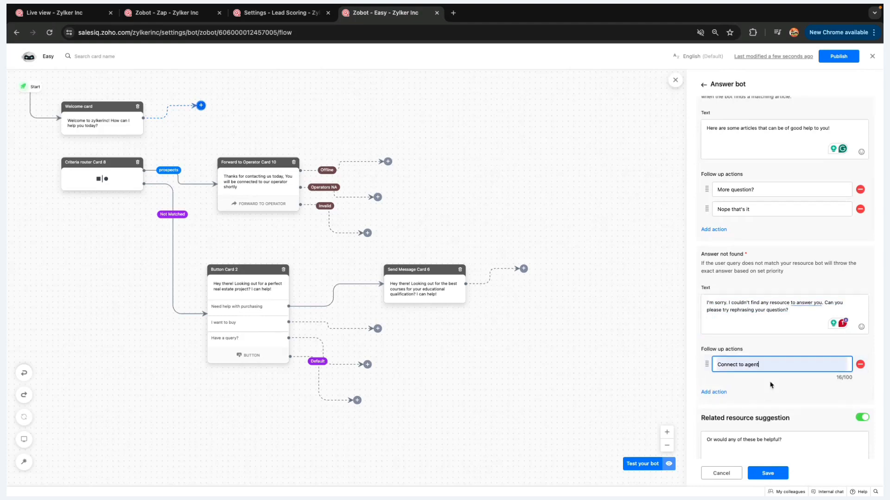
click(720, 397)
click(722, 385)
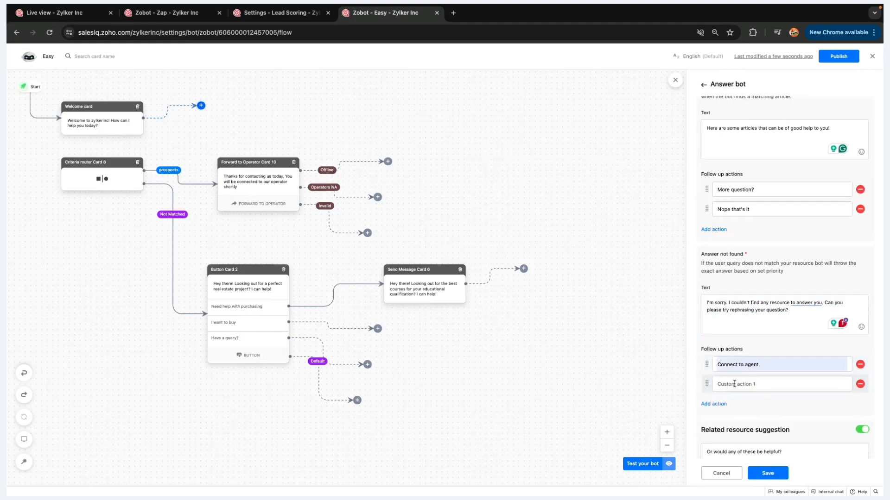
click(735, 384)
text(Nop)
click(792, 406)
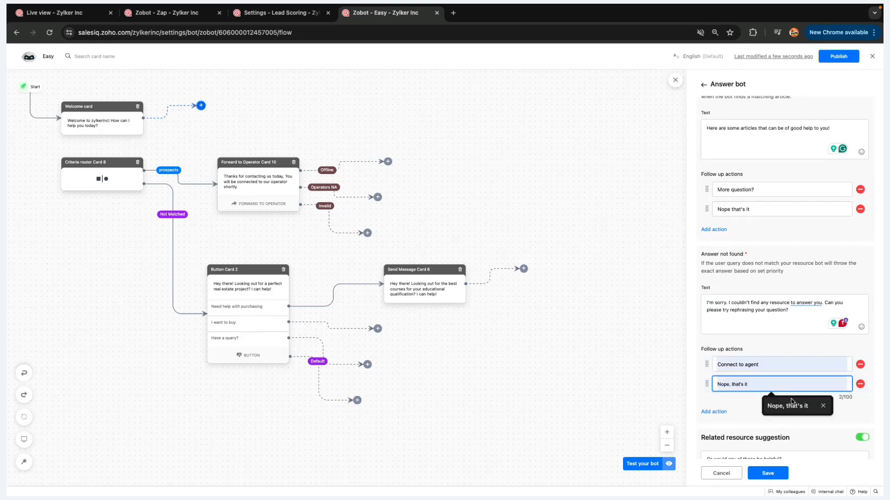
click(863, 438)
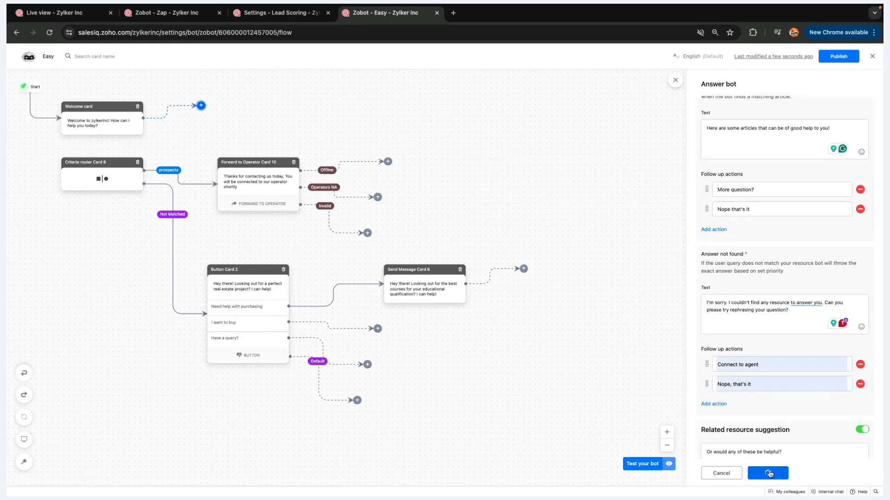
Save the Answer bot card and ask the test bot 'what is the cancellation policy?'
click(768, 473)
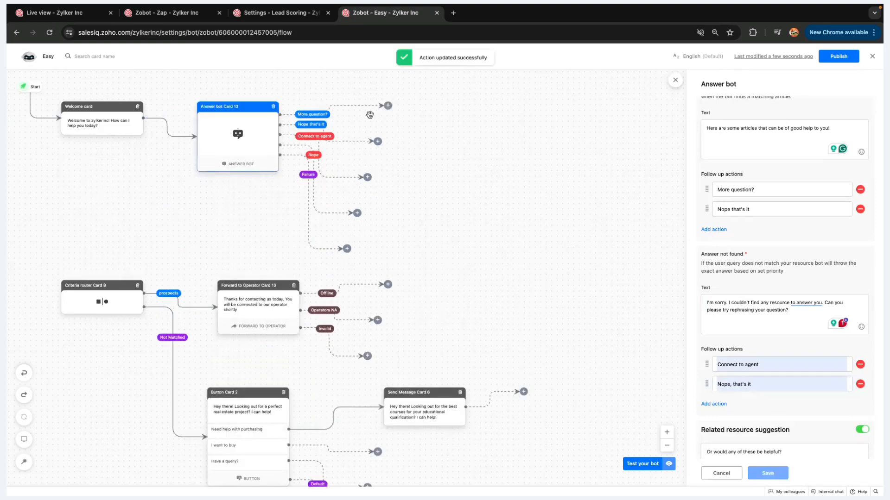
click(631, 462)
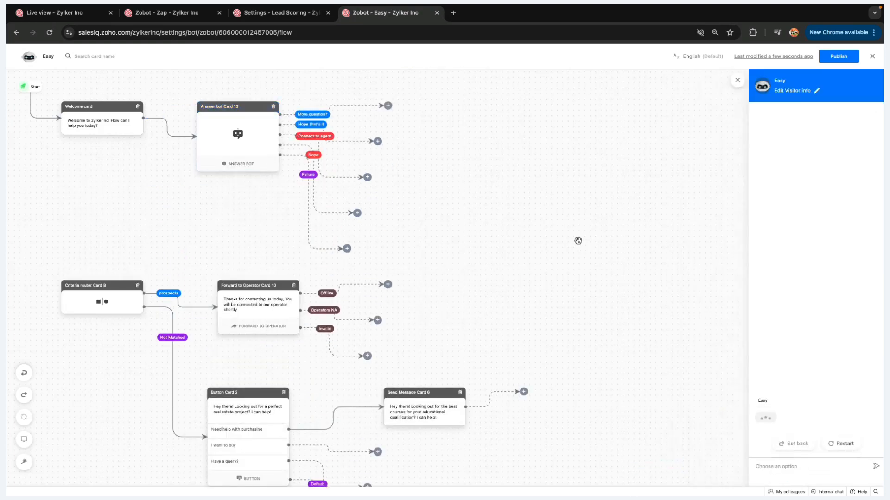
click(764, 464)
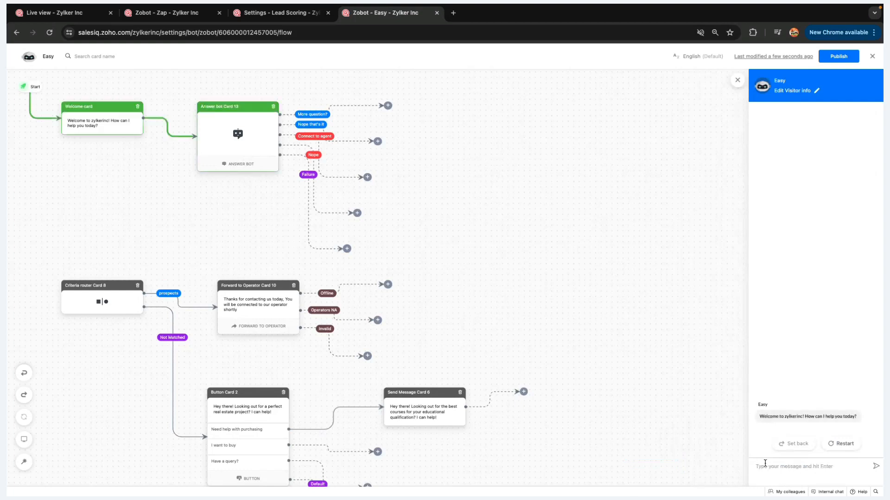
text(what is the cancellation policy?)
key(Return)
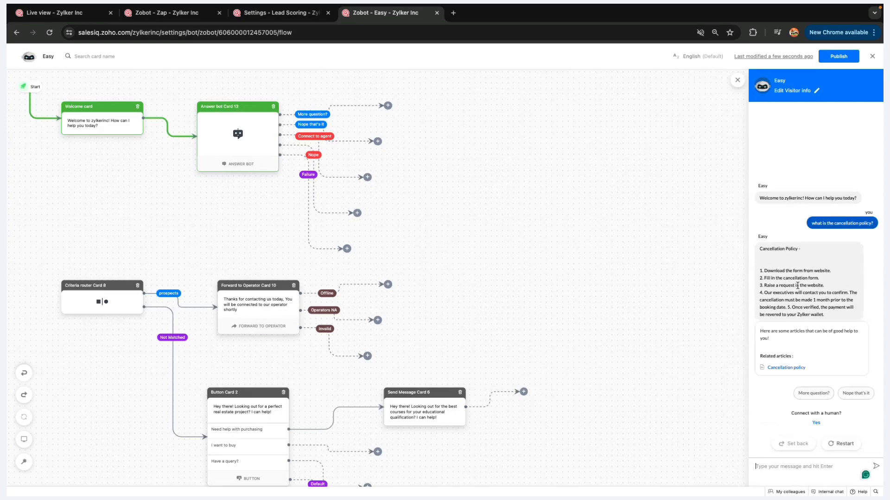
View and close the Cancellation policy article, then review the bot's policy reply
click(786, 368)
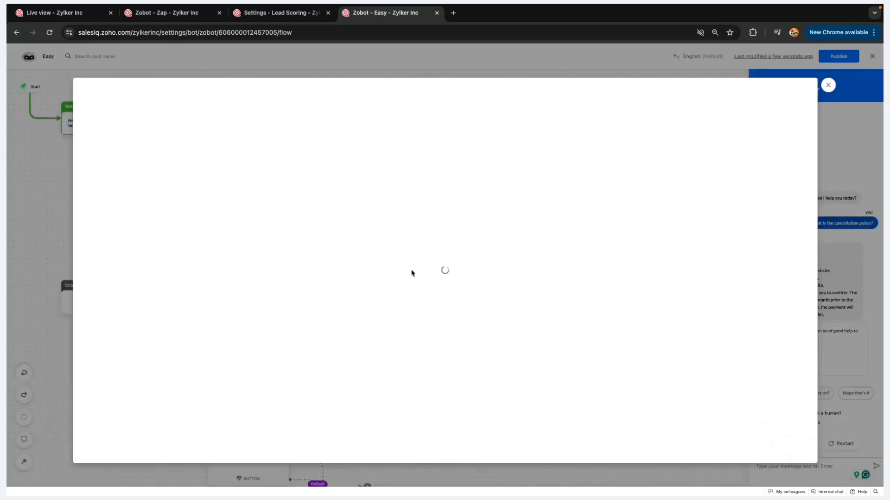
click(828, 86)
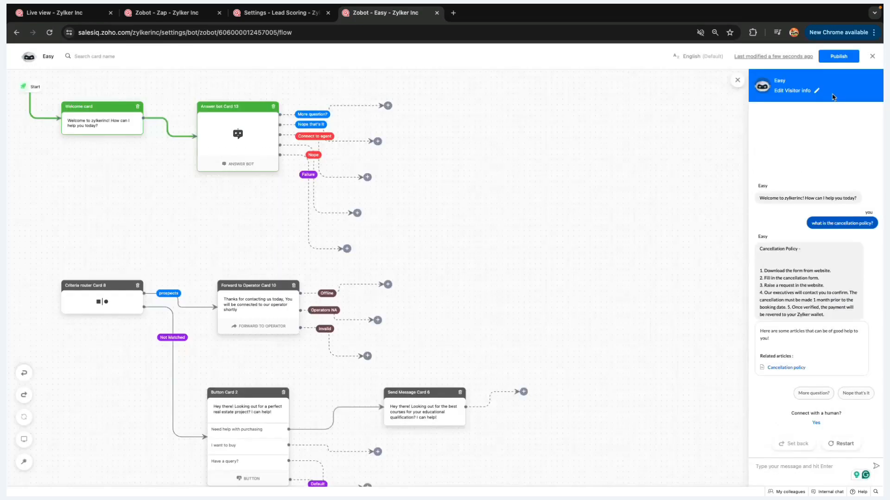
drag(760, 247, 820, 314)
click(827, 317)
Enable fetching answers from resources via OpenAI in Answer bot Card 13 and save
click(820, 314)
click(255, 167)
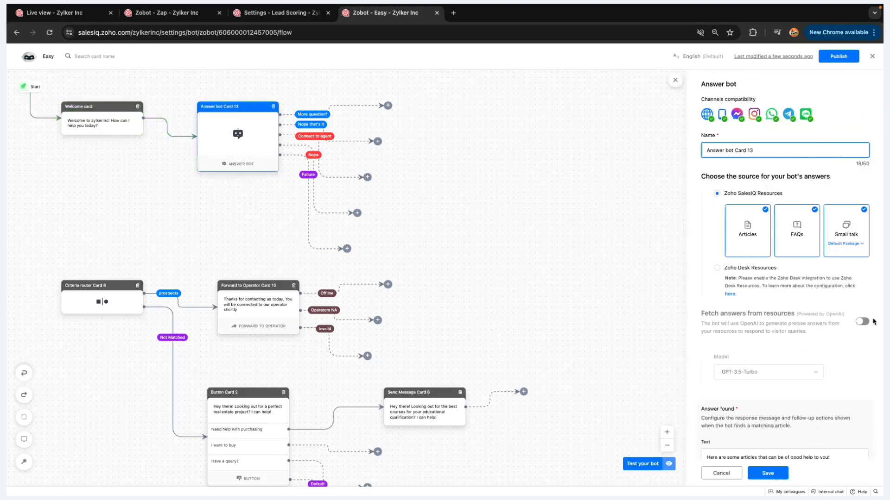
click(862, 322)
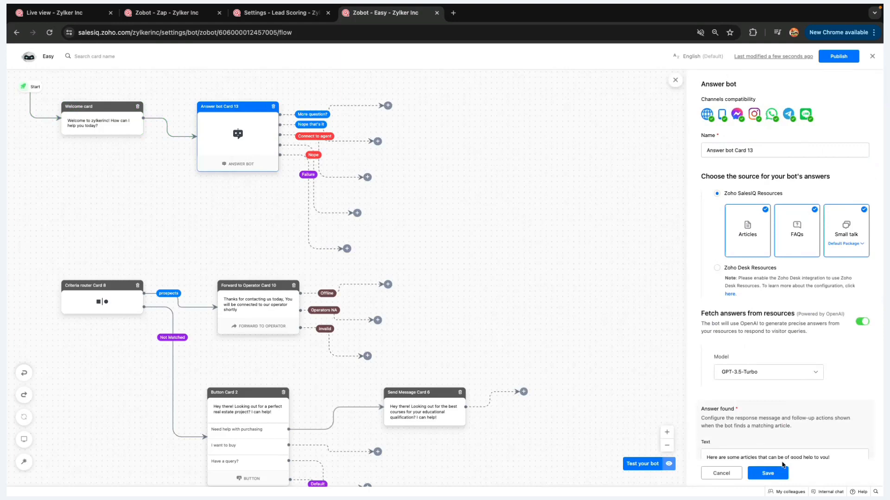
click(775, 474)
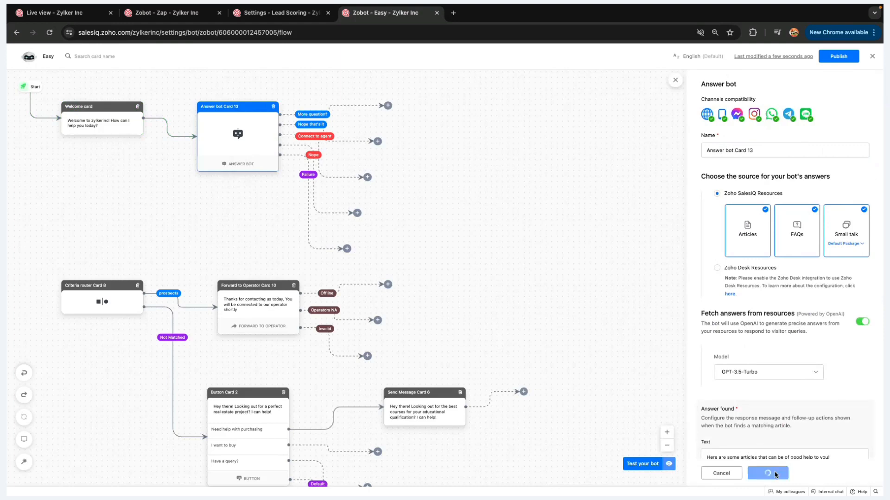
Ask the test bot 'what is the refund policy?', review the reply, then restart the conversation
click(637, 464)
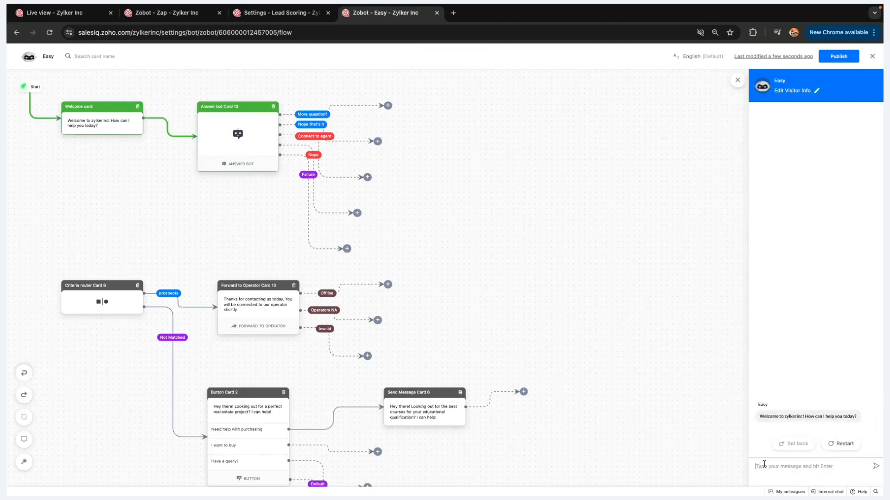
click(764, 465)
text(what is the refund policy?)
key(Return)
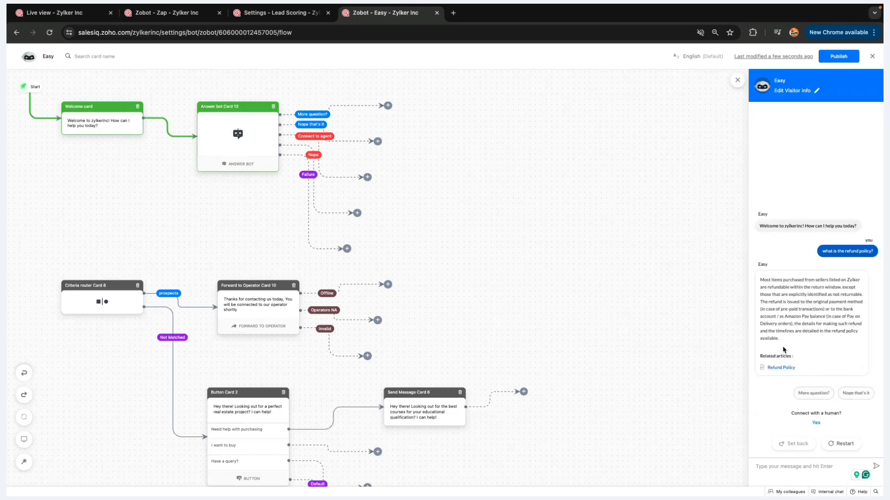
drag(779, 340, 761, 280)
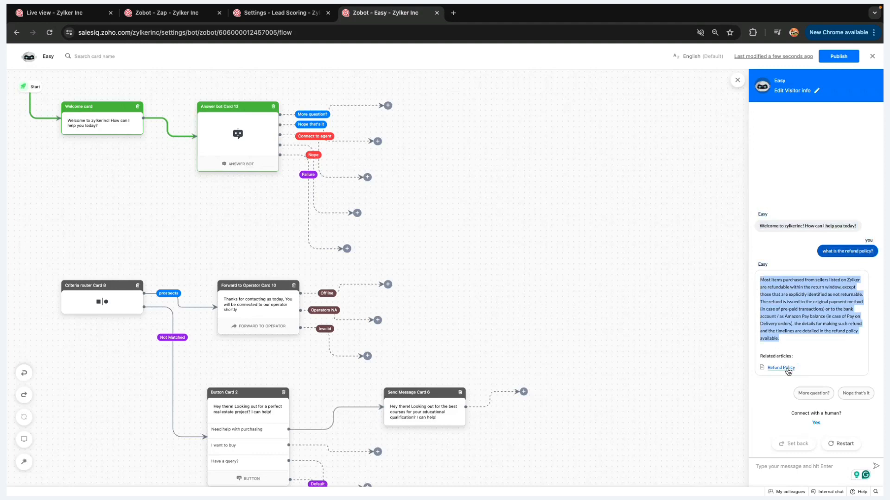
click(782, 343)
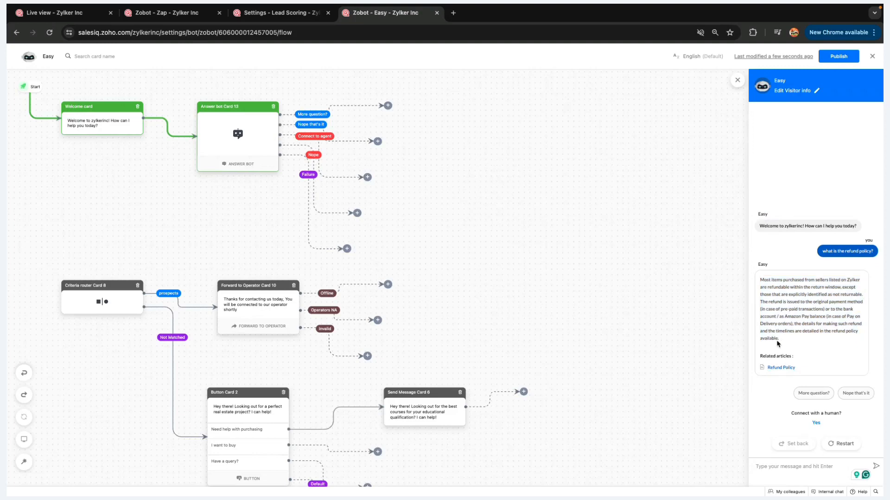
click(788, 465)
click(837, 445)
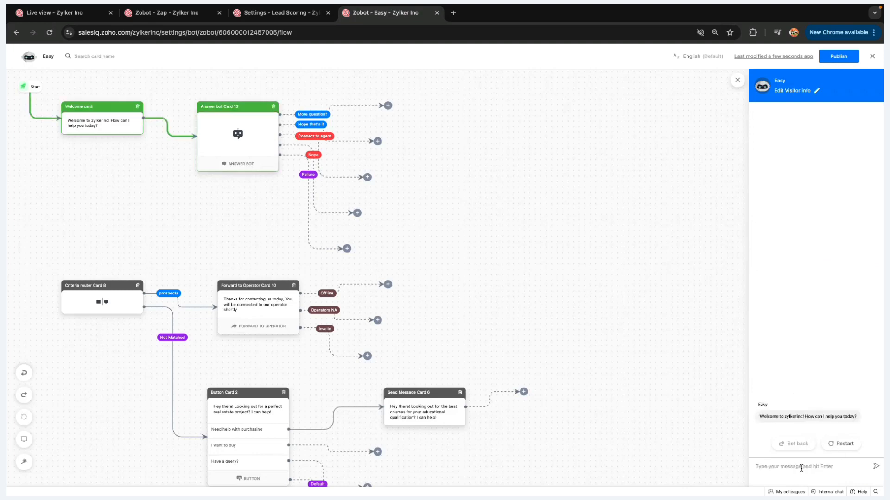
Ask the test bot 'who is elsoon muckk?', review its fallback apology, then add a card after More question?
click(801, 467)
text(w)
text(ho is elso)
text(on m)
text(uck)
text(k?)
key(Return)
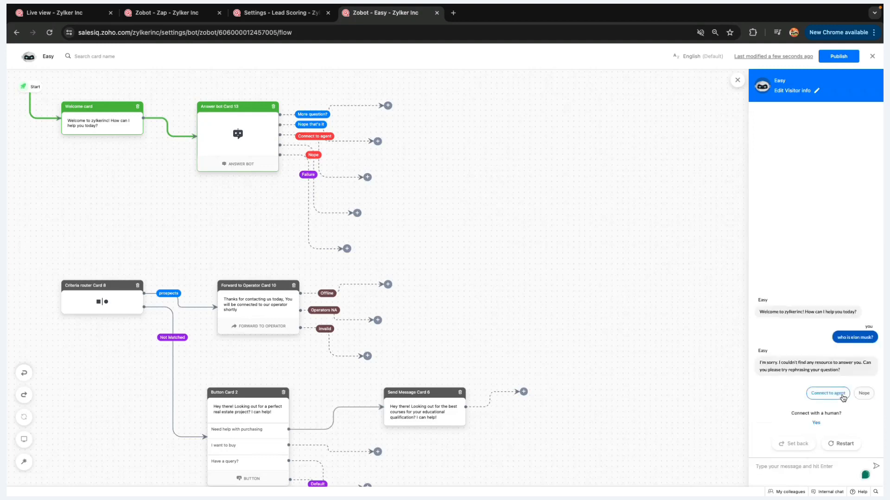
drag(760, 362, 841, 373)
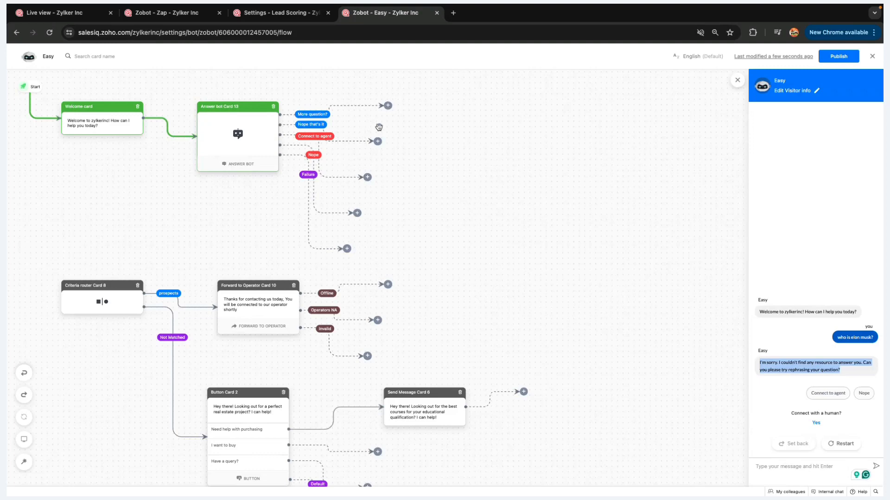
click(388, 105)
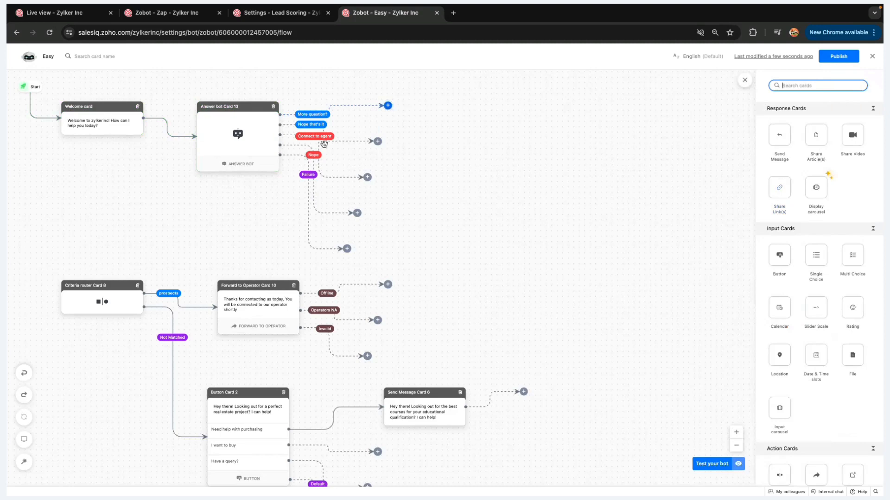
Attach a Forward to Operator card with the default waiting message to Connect to agent, save, then open Lead Scoring
click(378, 141)
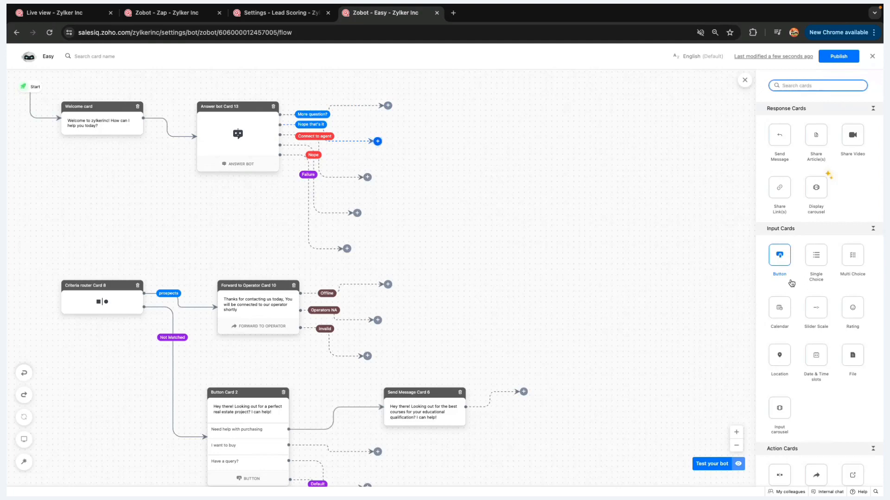
scroll(791, 283, down, 4)
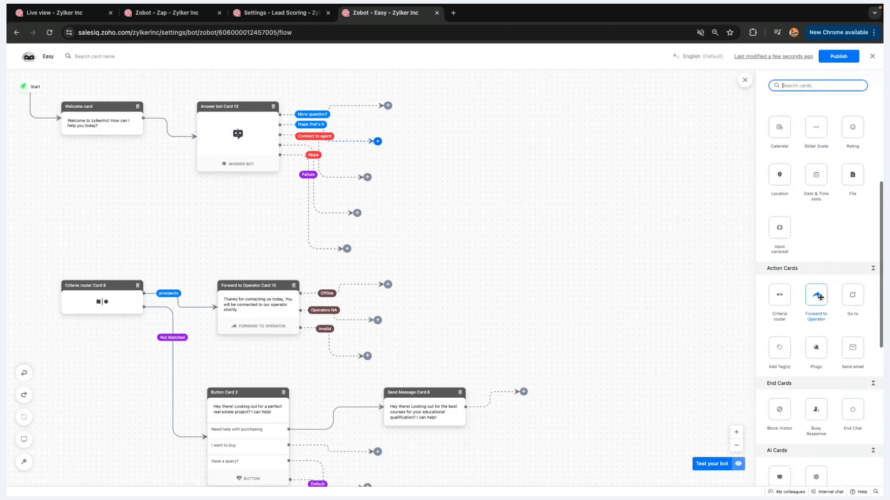
drag(820, 298, 367, 143)
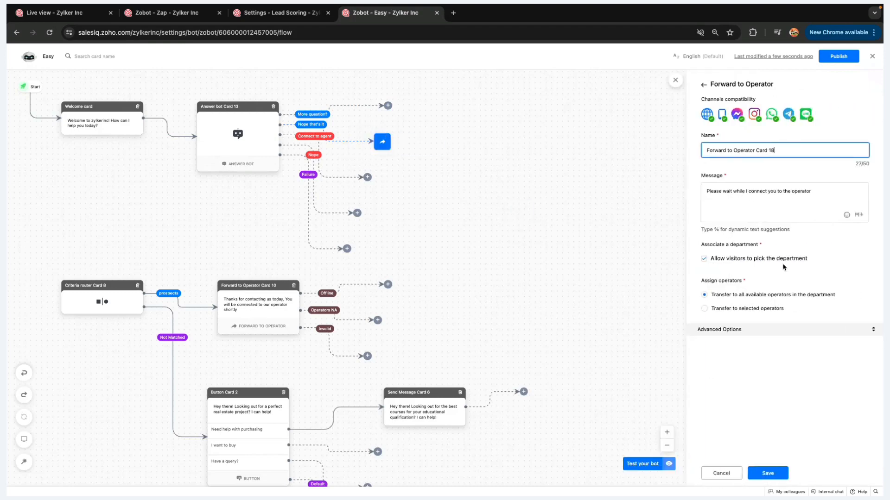
drag(706, 191, 823, 189)
click(823, 189)
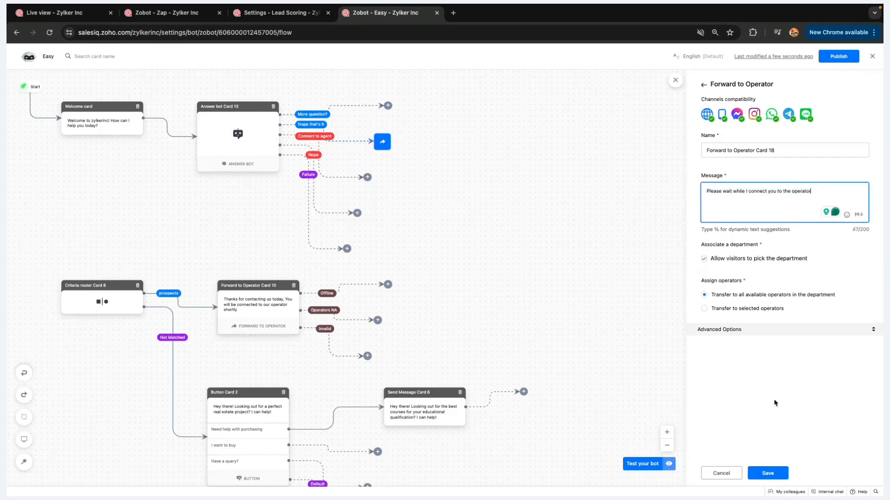
click(773, 469)
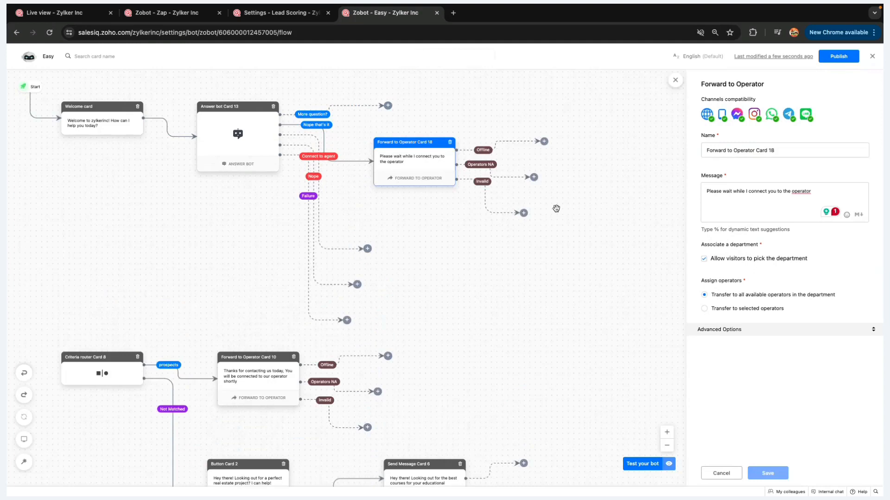
click(263, 14)
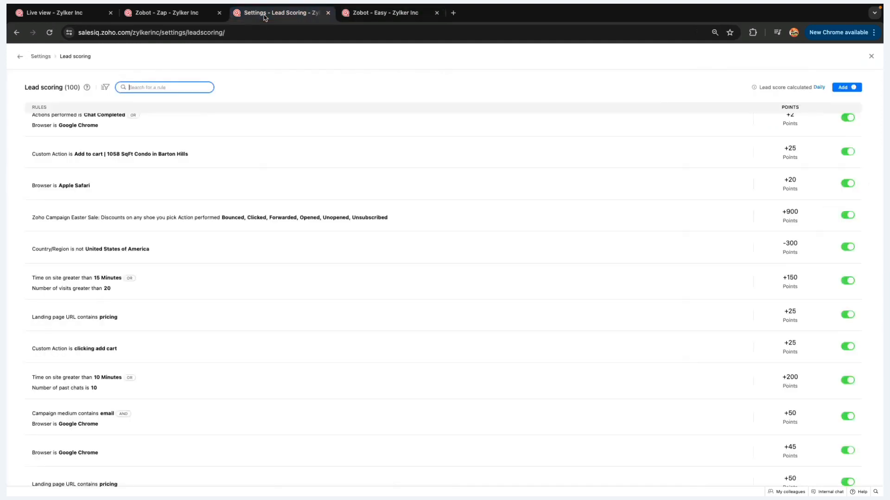
Close the Lead scoring page to get back to the Settings home
click(872, 57)
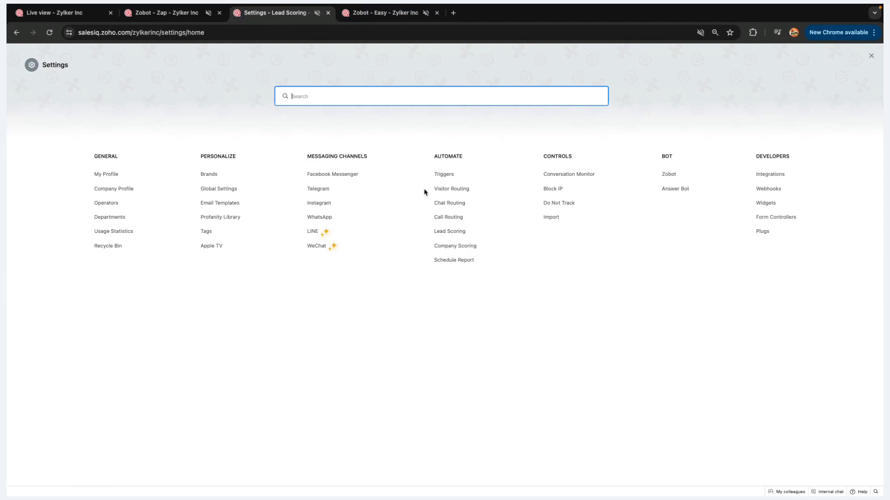
Open the Chat Routing settings under Automate
click(452, 207)
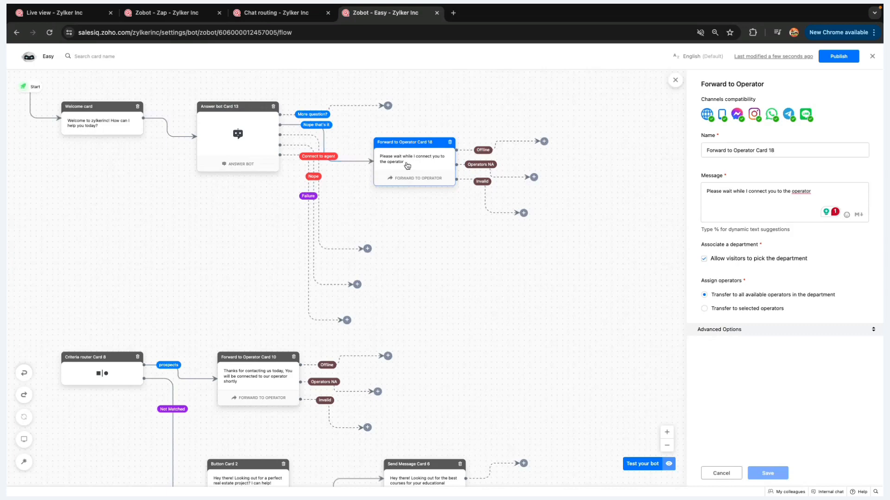
Switch to the Chat routing tab listing CRM contacts in California, Japanese visitor chats and Trigger route
mouse_move(325, 149)
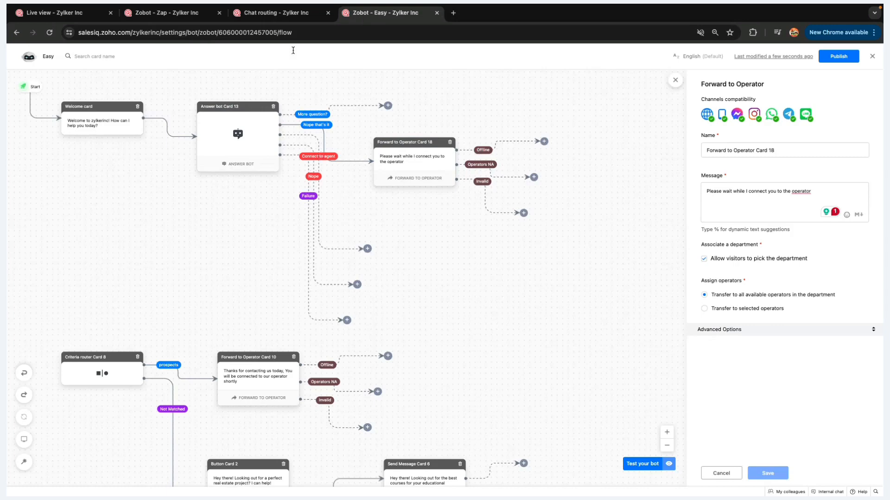
click(283, 14)
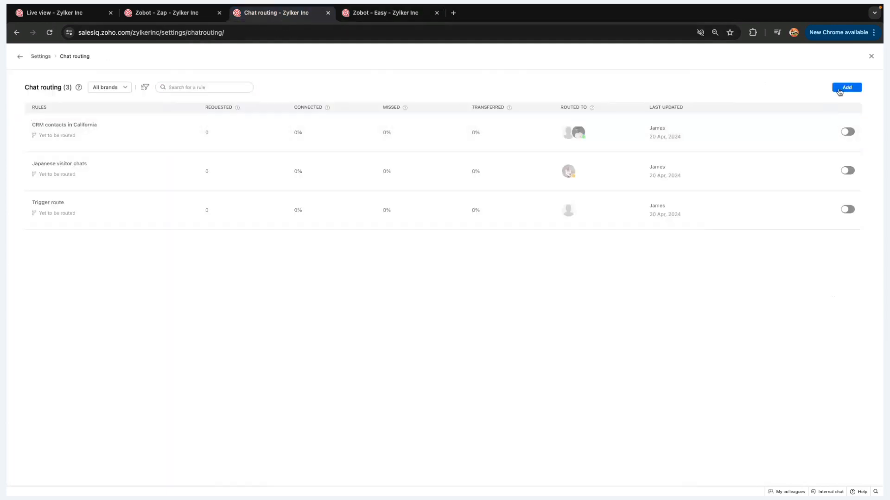
Start a new chat routing rule titled 'Enhance support' for brand Zylker Real Estate
click(839, 90)
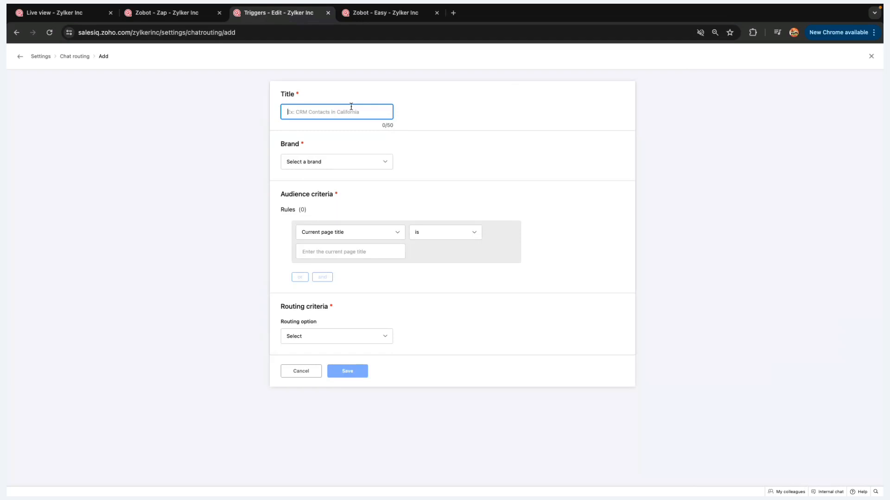
text(Enhance suppor)
click(347, 167)
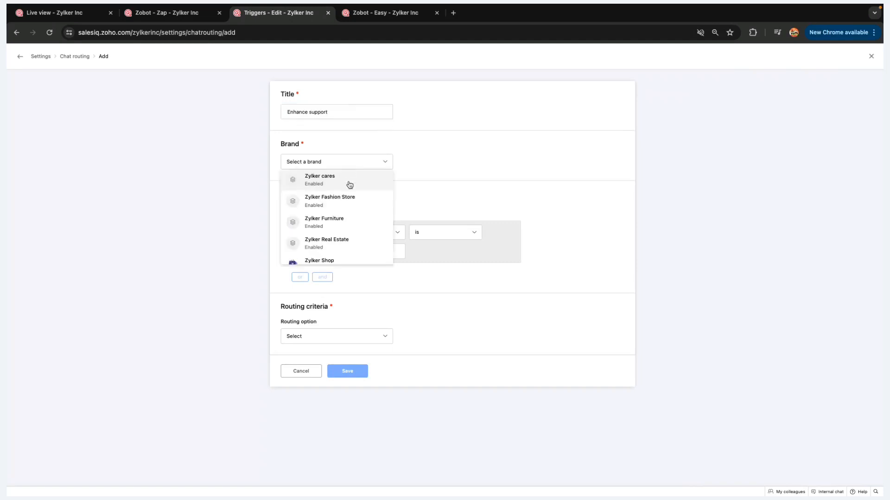
scroll(343, 246, down, 3)
scroll(341, 210, up, 1)
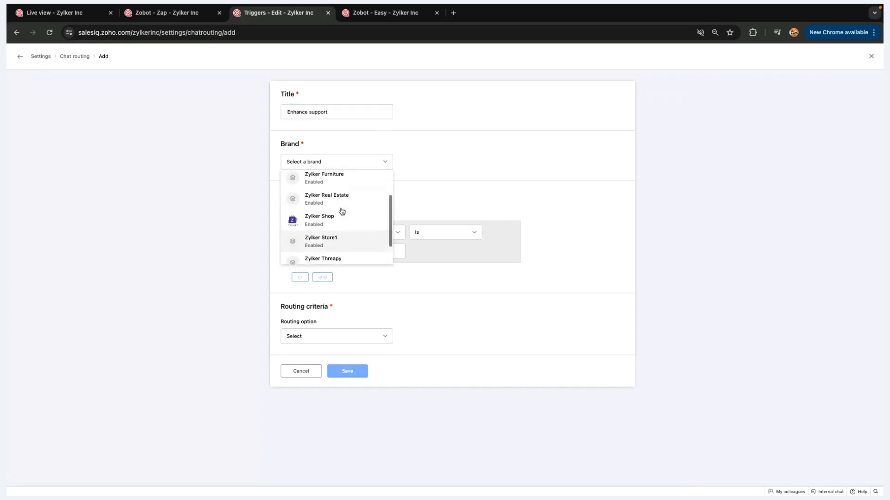
click(341, 204)
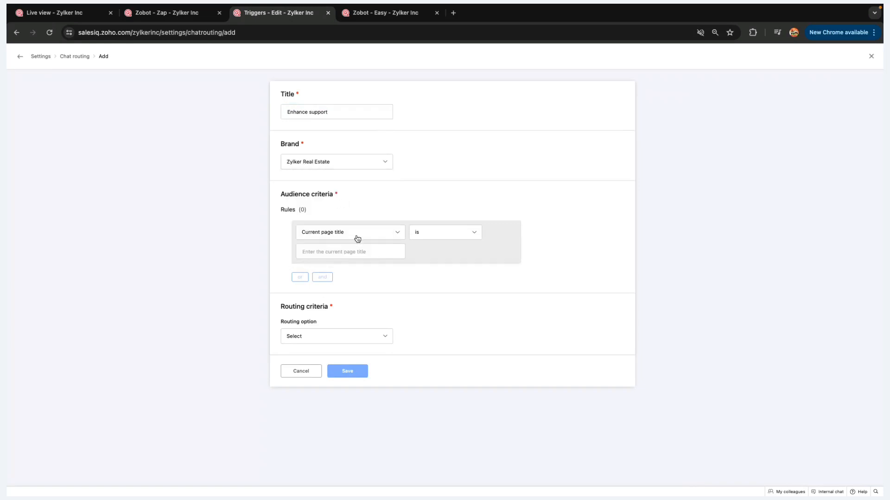
Set the rule's criterion to Visitor type is All
click(357, 238)
text(visi)
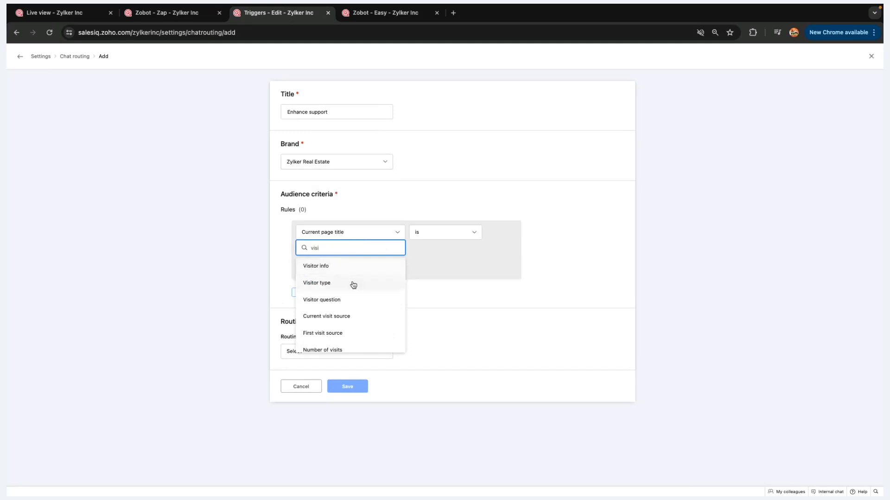
click(353, 284)
click(347, 257)
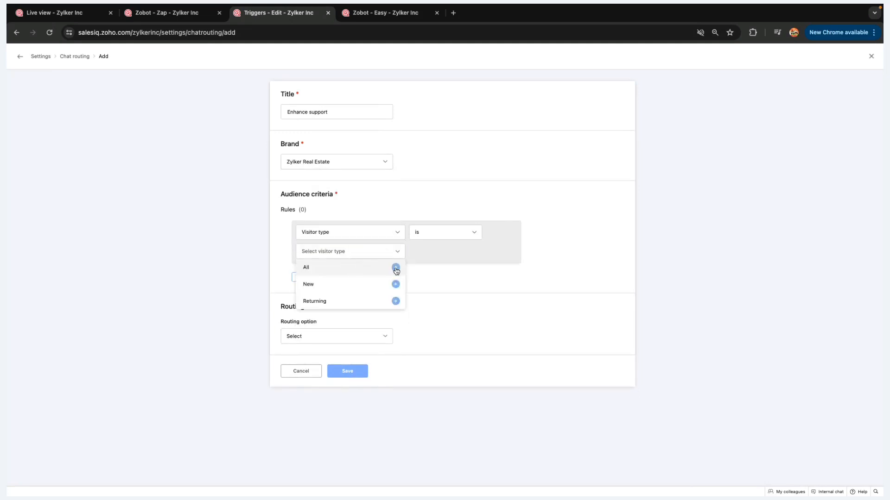
click(396, 269)
click(423, 279)
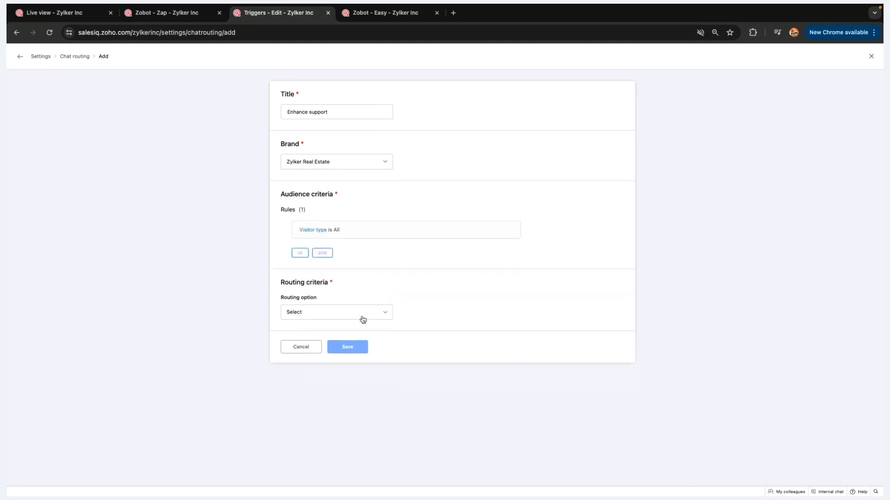
Route matching chats to the last chat attendee, save the rule and return to Settings
click(363, 320)
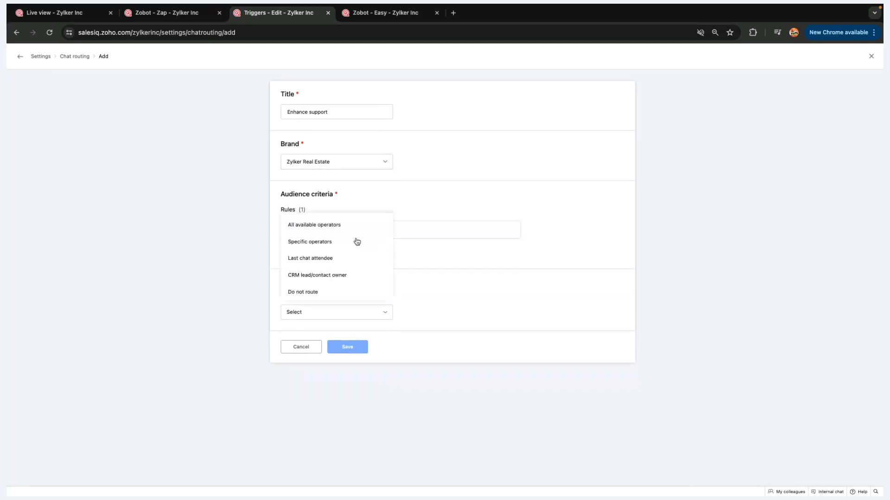
click(347, 262)
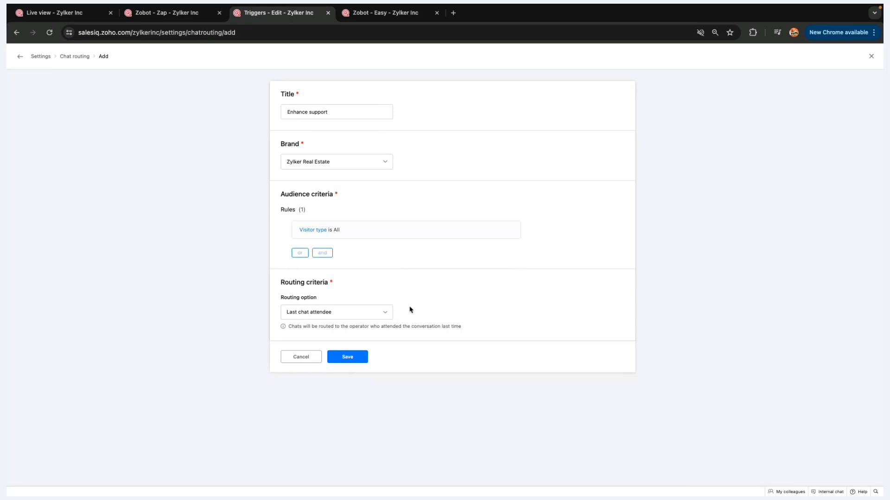
click(353, 361)
click(871, 56)
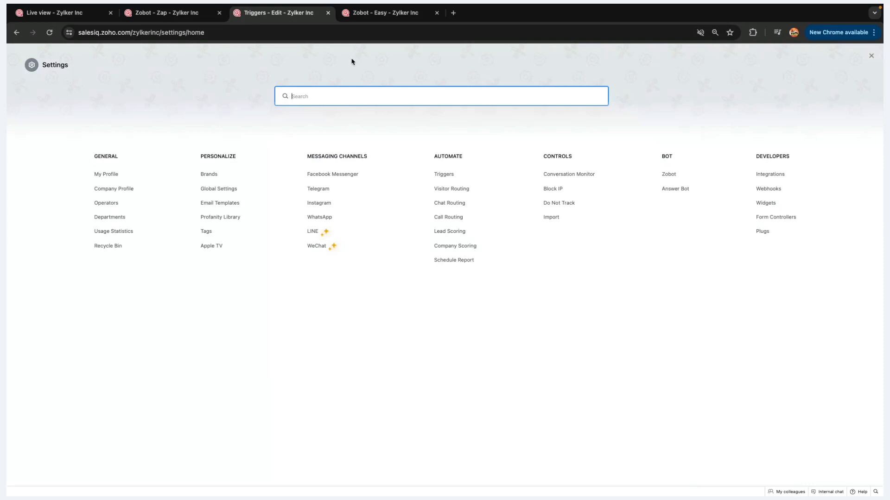
Go back to the 'Zobot - Easy' flow editor with the new operator card
click(376, 17)
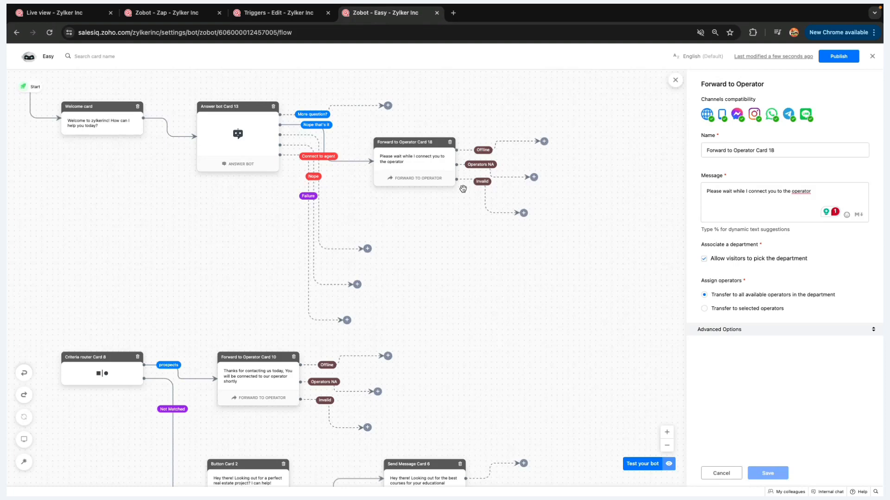
Advance the Zoho Show slides to Real-Time Ticket Updates, then return to the Zobot flow builder
key(ctrl+Left)
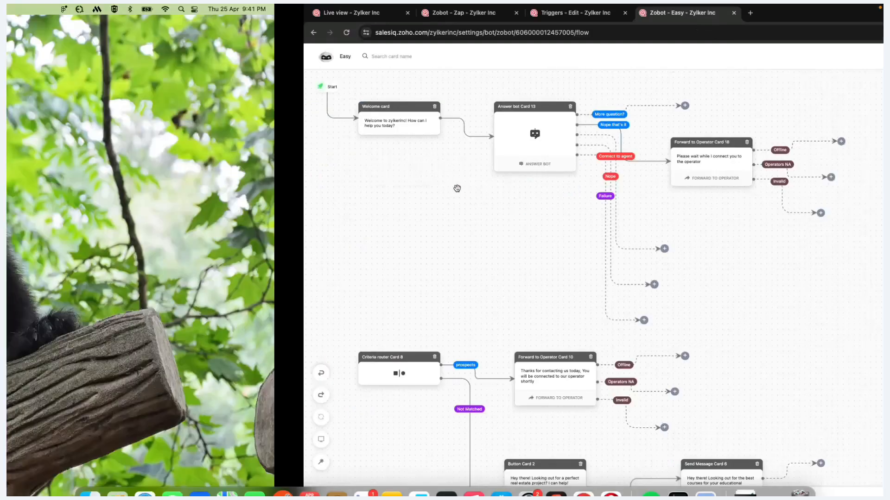
key(ctrl+Right)
key(ctrl+Right)
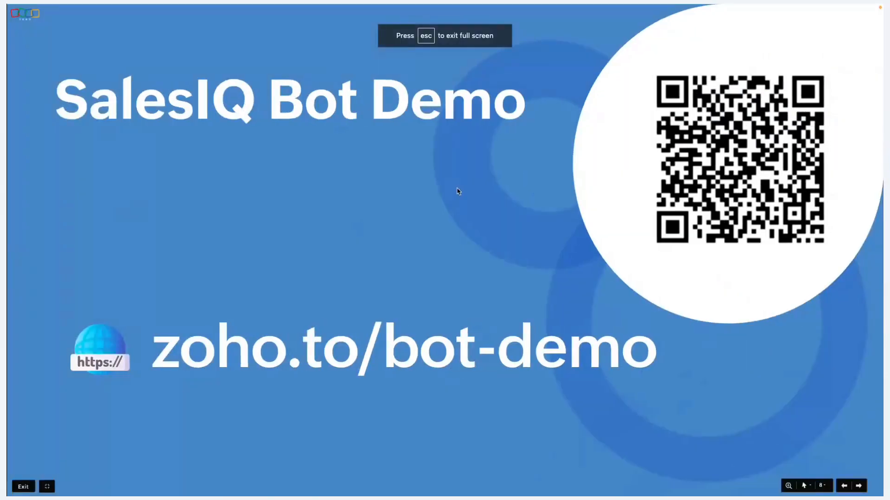
key(Right)
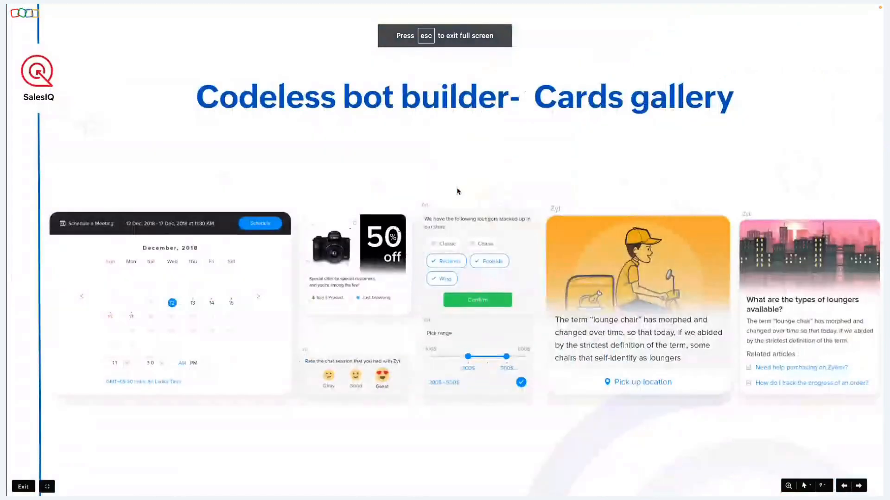
key(Right)
key(Right)
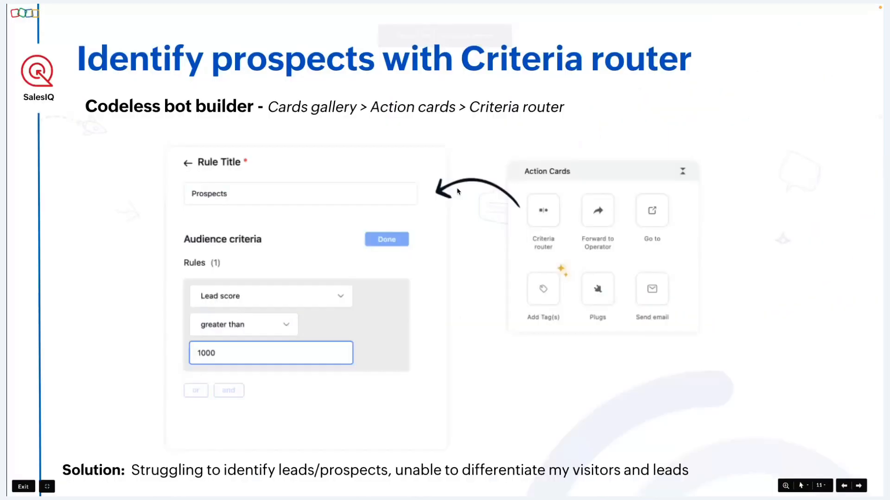
key(Right)
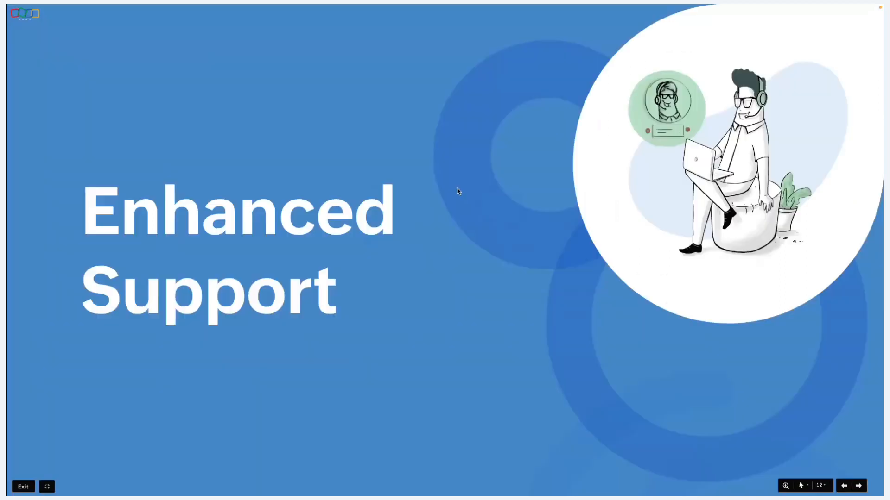
key(Right)
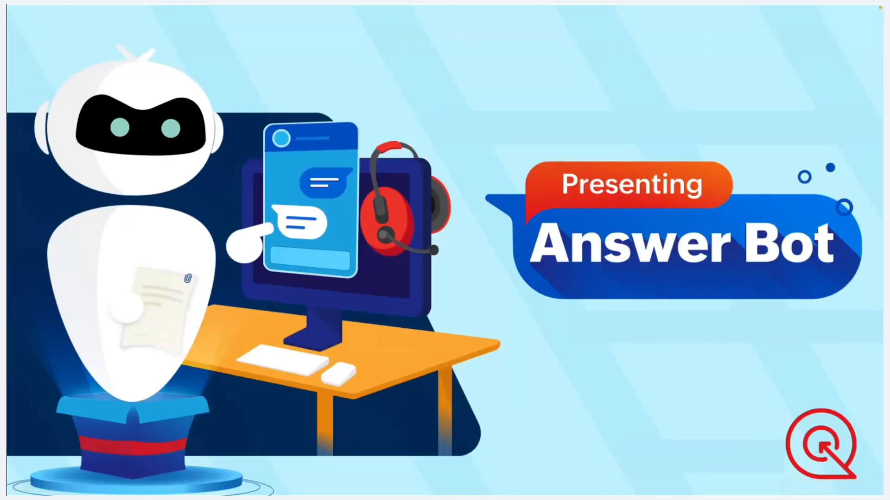
key(Right)
key(Right)
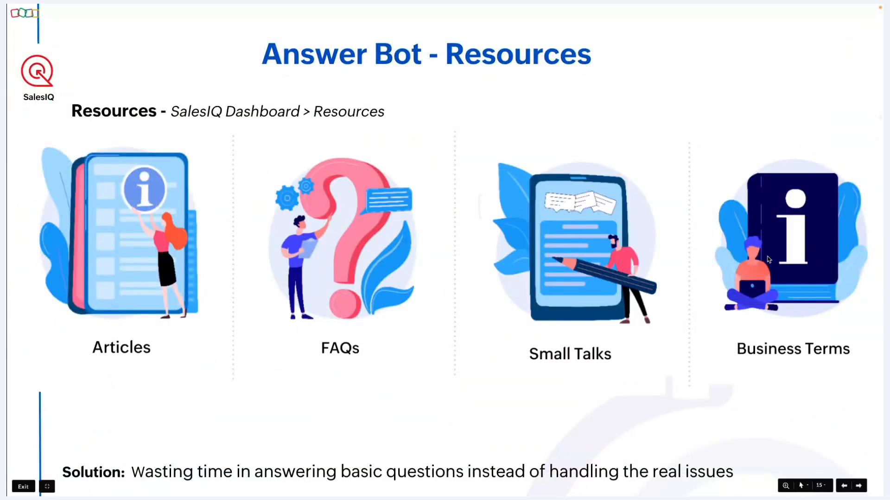
key(Right)
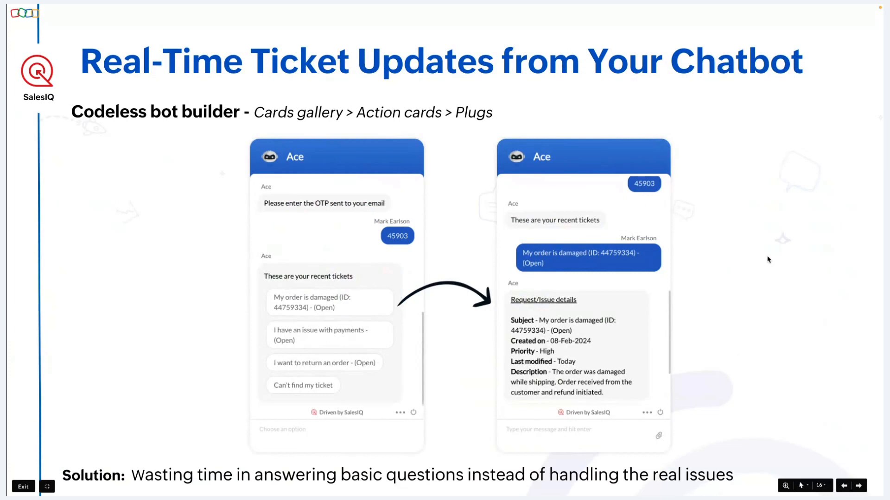
key(ctrl+Left)
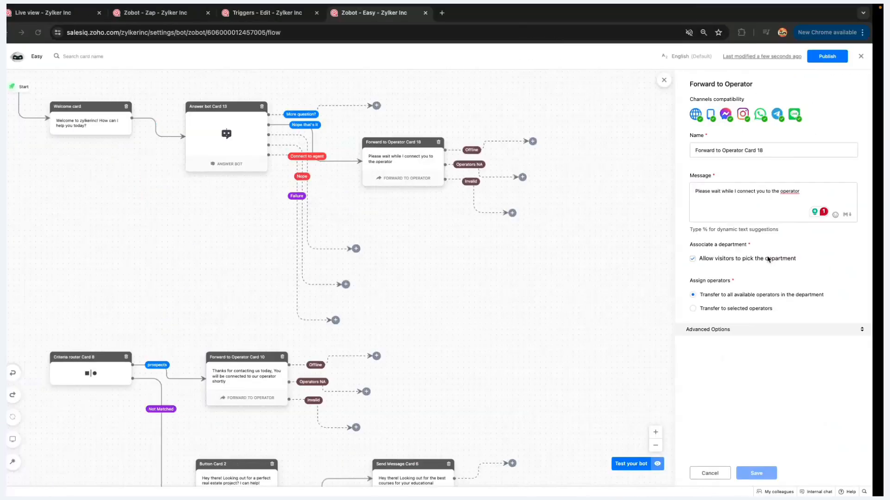
Browse the card picker after the Offline branch, then switch to the 'Zobot - Zap' flow
click(544, 141)
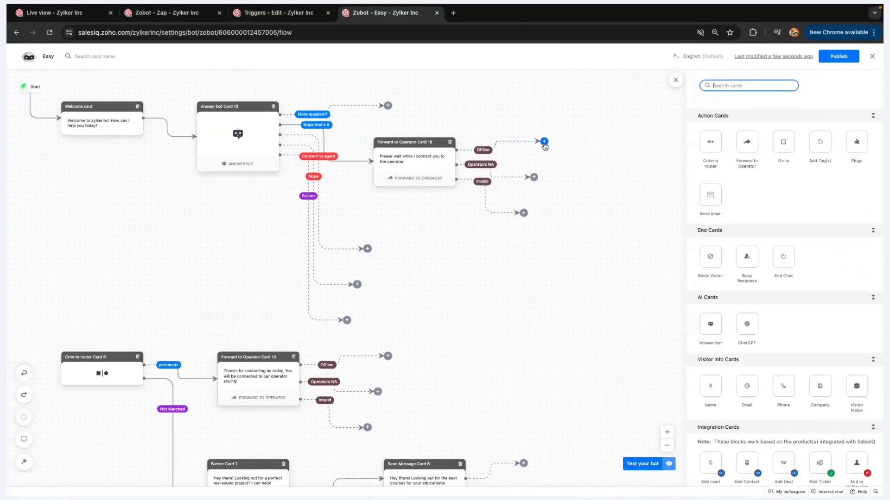
scroll(792, 160, down, 3)
scroll(792, 160, up, 3)
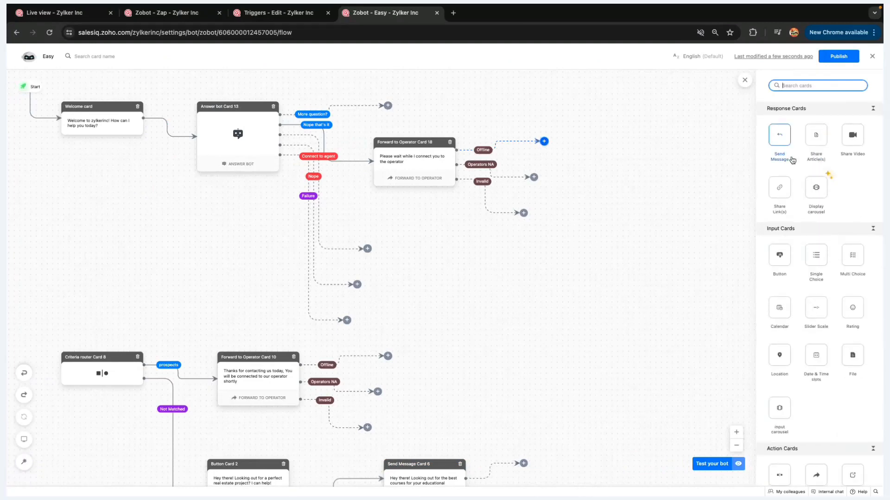
scroll(805, 246, down, 5)
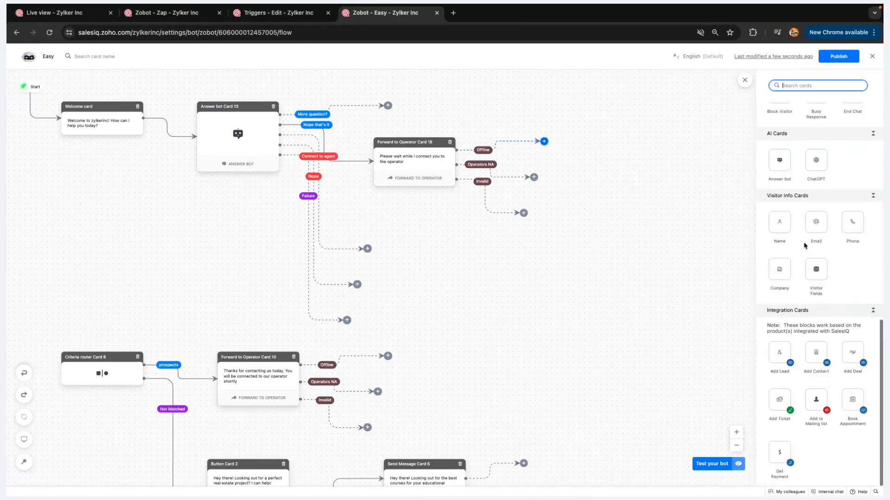
scroll(805, 246, up, 5)
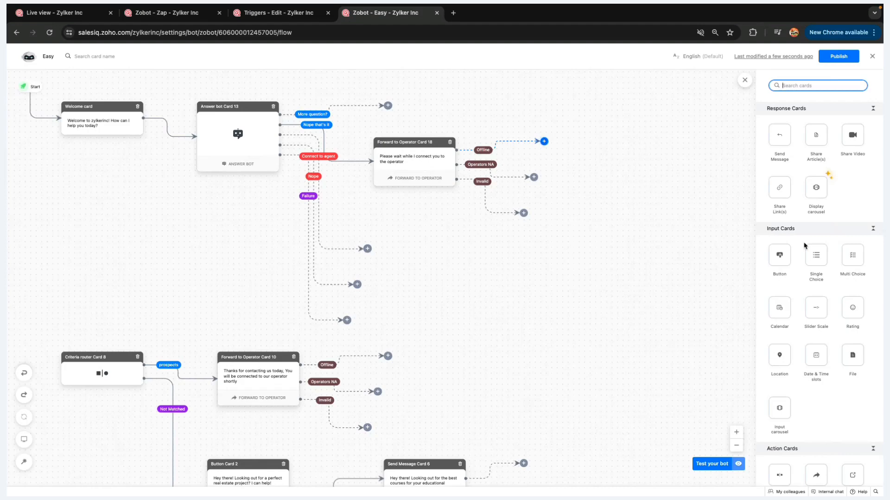
scroll(804, 246, down, 6)
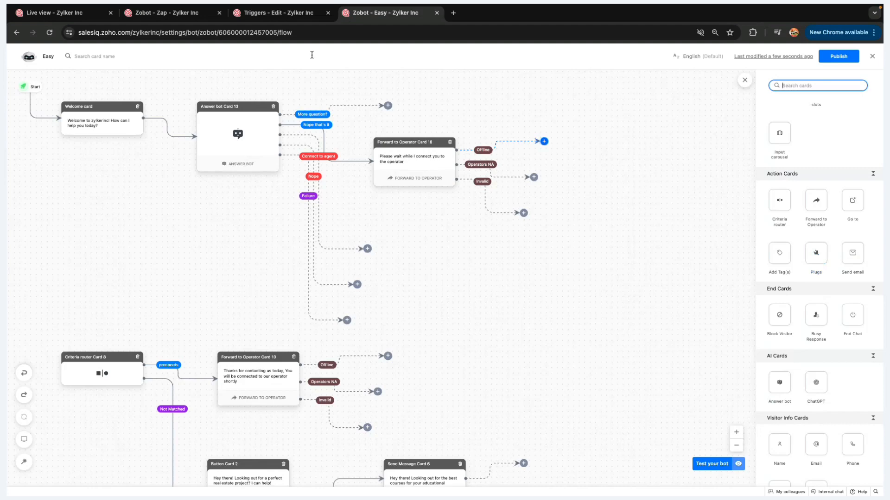
click(194, 15)
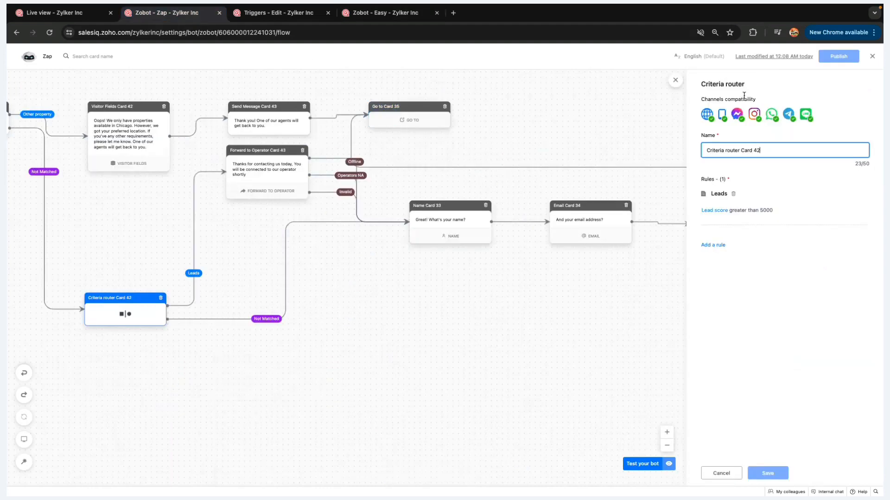
Close the flow editor, go to Settings > Developers > Plugs and start adding a plug
click(871, 57)
click(870, 57)
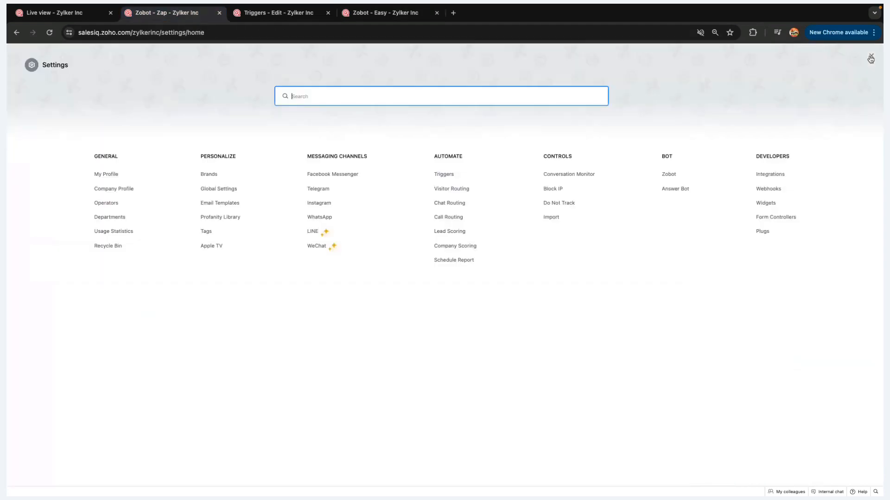
click(763, 231)
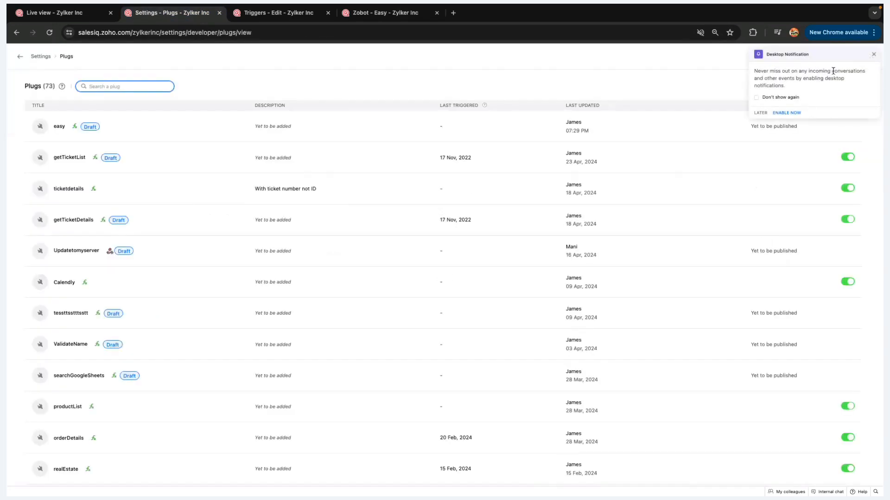
click(874, 54)
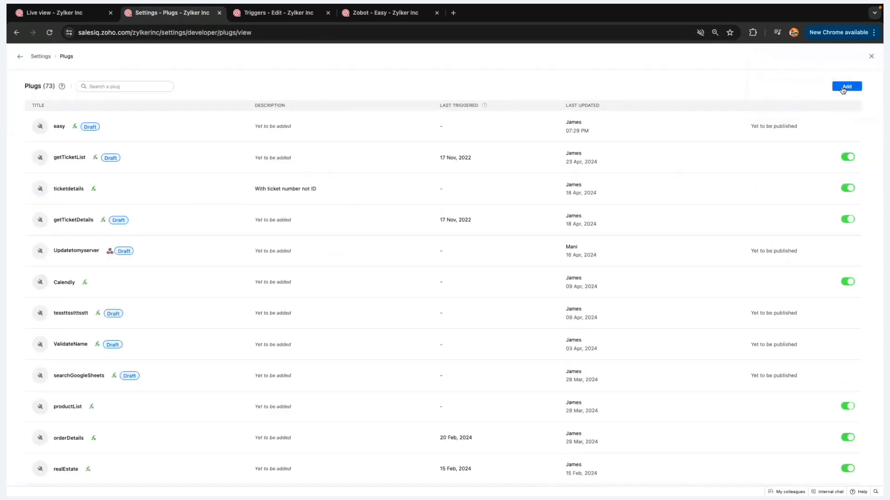
click(843, 87)
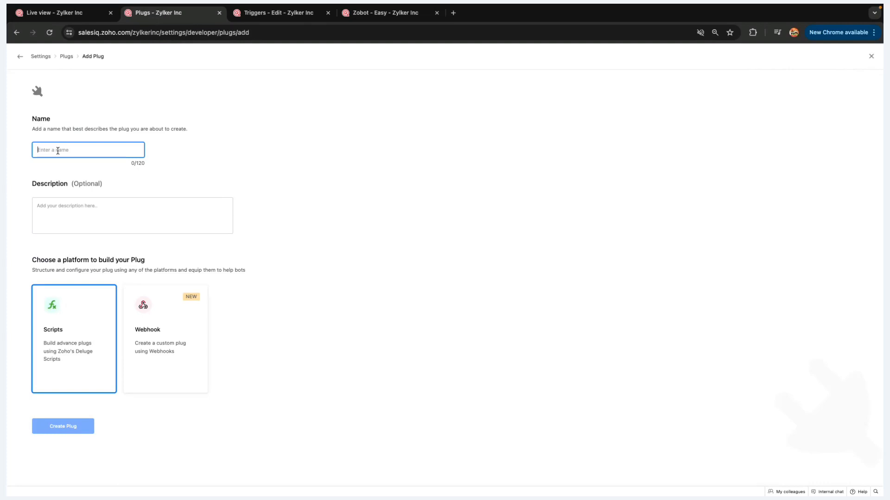
Create a Scripts-based plug named 'testplug'
text(testpl)
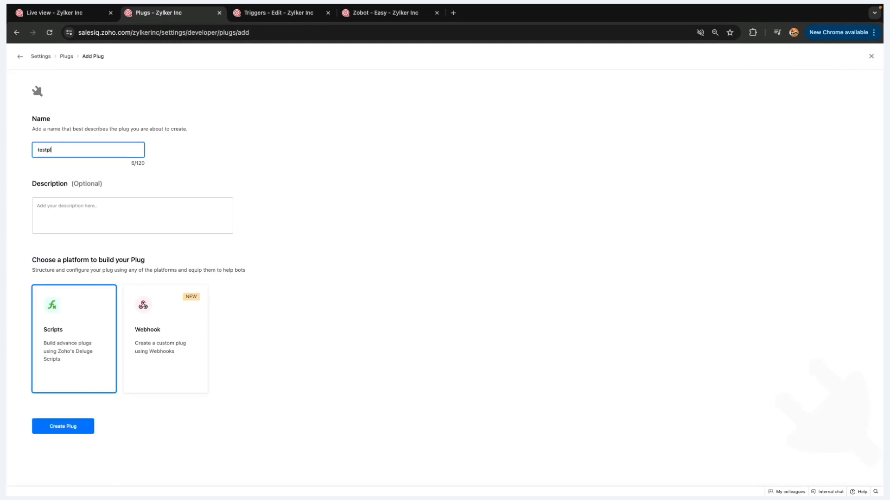
text(ug)
click(59, 429)
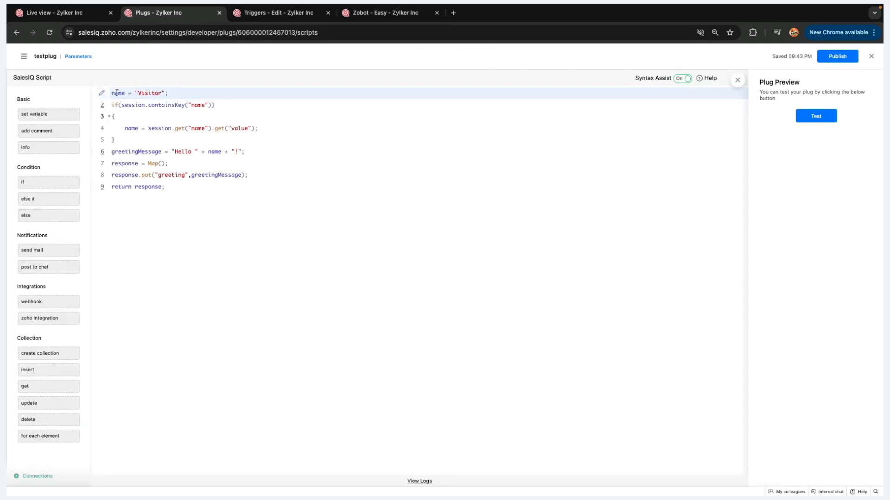
Review testplug's default script and open its parameters: input name and output greeting, both String
drag(113, 90, 186, 185)
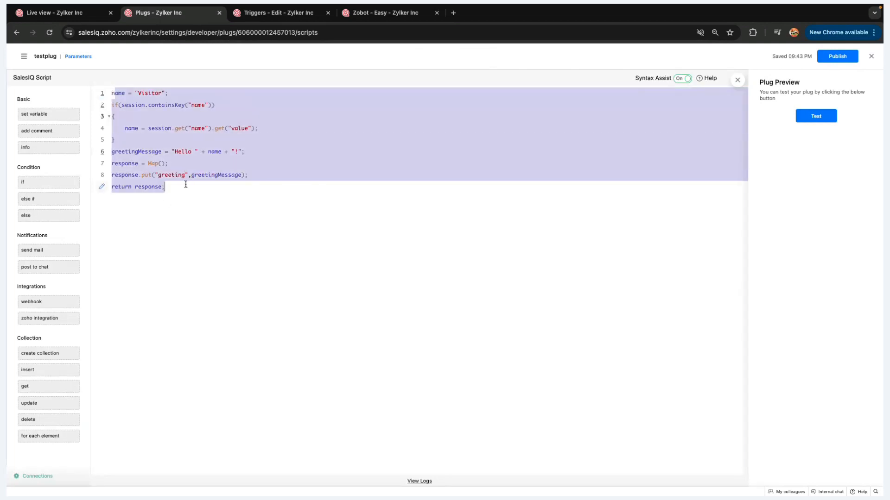
click(185, 184)
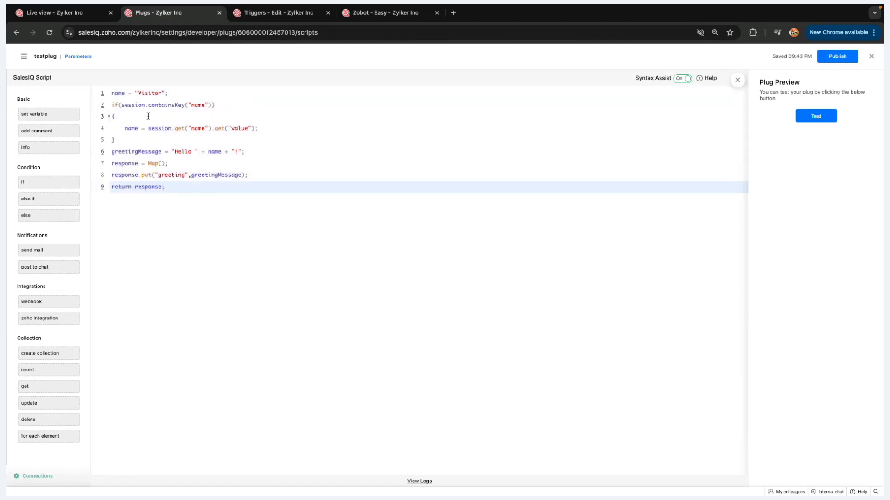
click(78, 57)
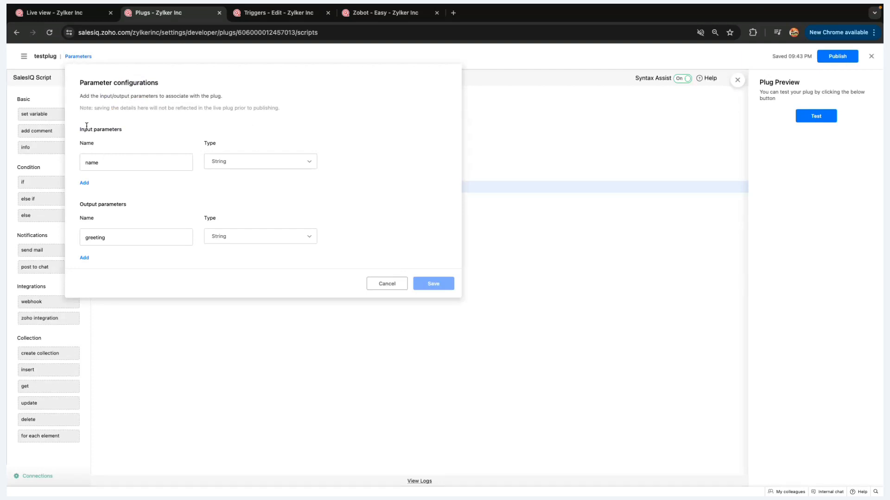
Cancel the parameter configurations unchanged and switch back toward the Zoho Show presentation
click(381, 291)
drag(111, 93, 177, 198)
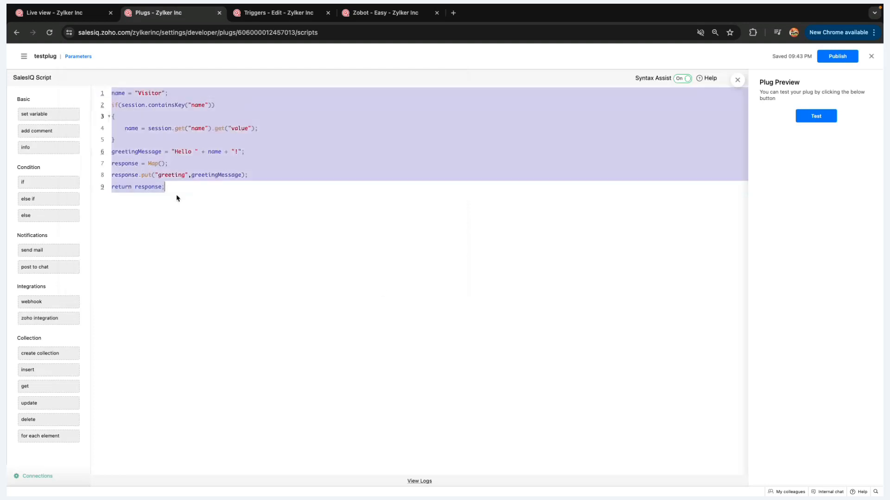
click(176, 199)
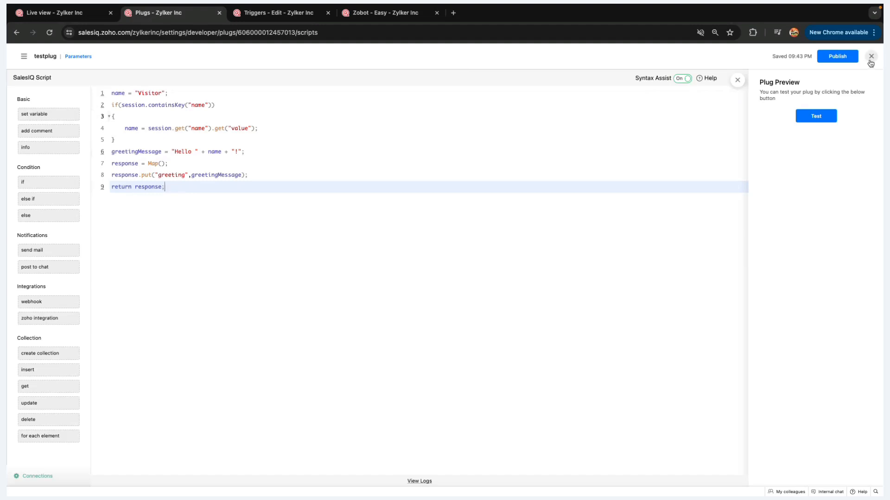
key(ctrl+Left)
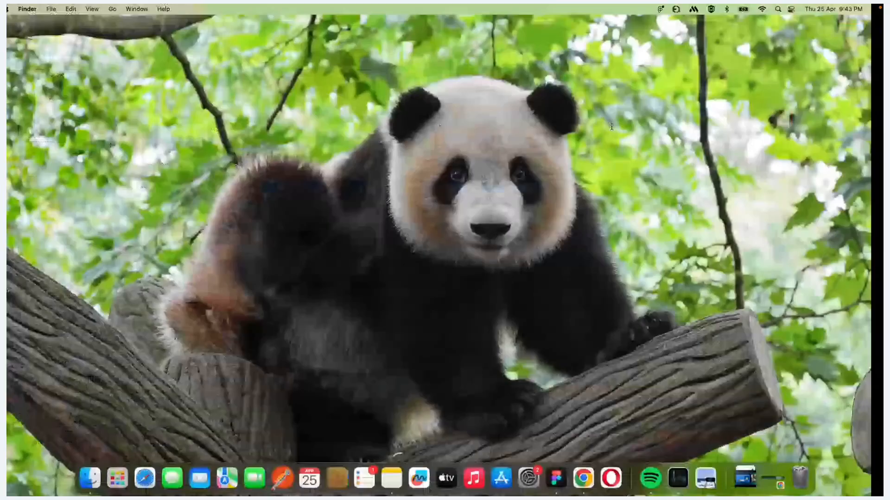
key(ctrl+Right)
key(ctrl+Right)
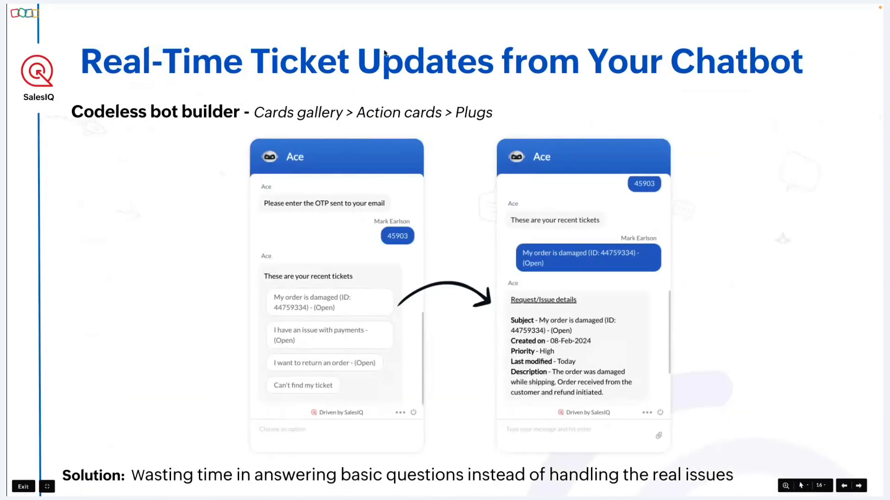
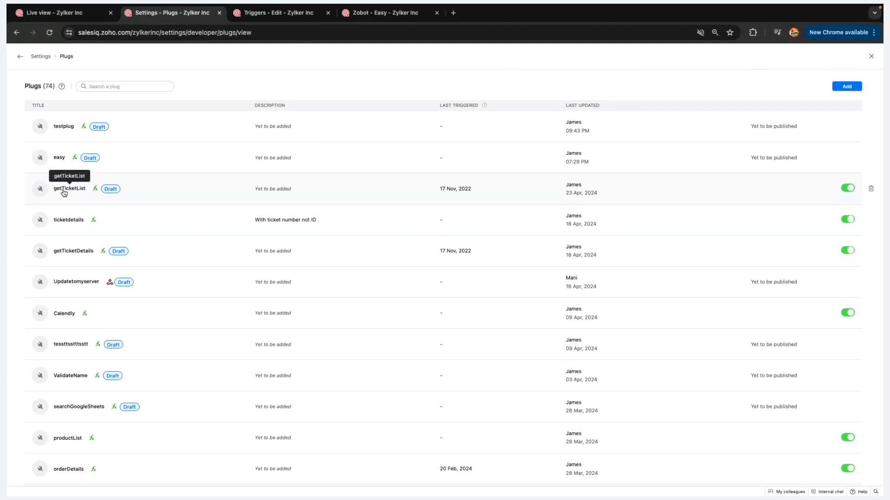
Open the getTicketList plug and check its email input parameter, closing the parameters unchanged
click(60, 177)
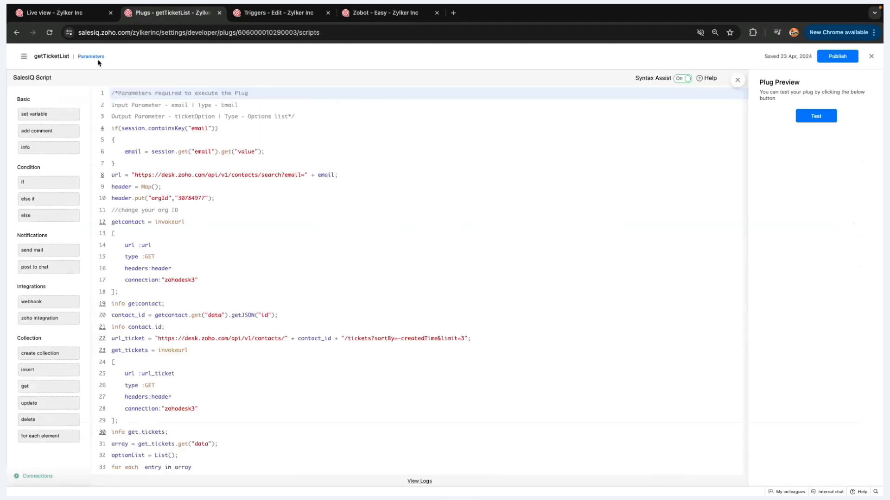
click(93, 57)
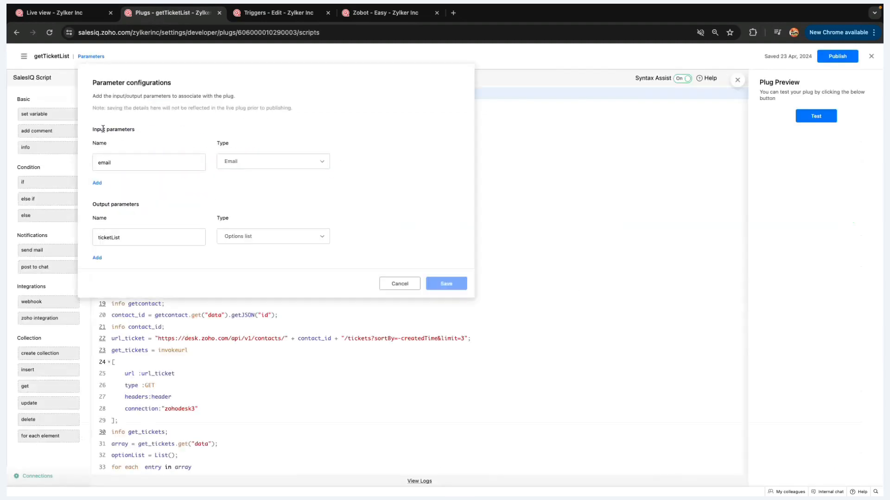
click(117, 163)
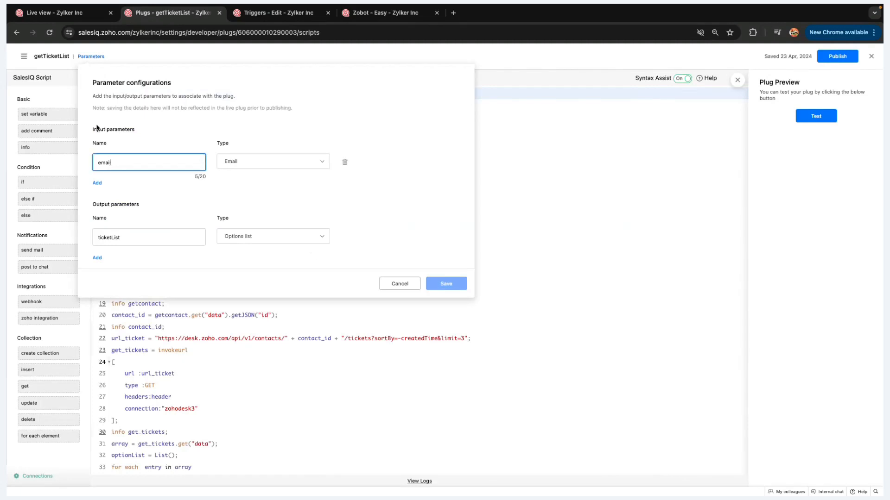
click(387, 284)
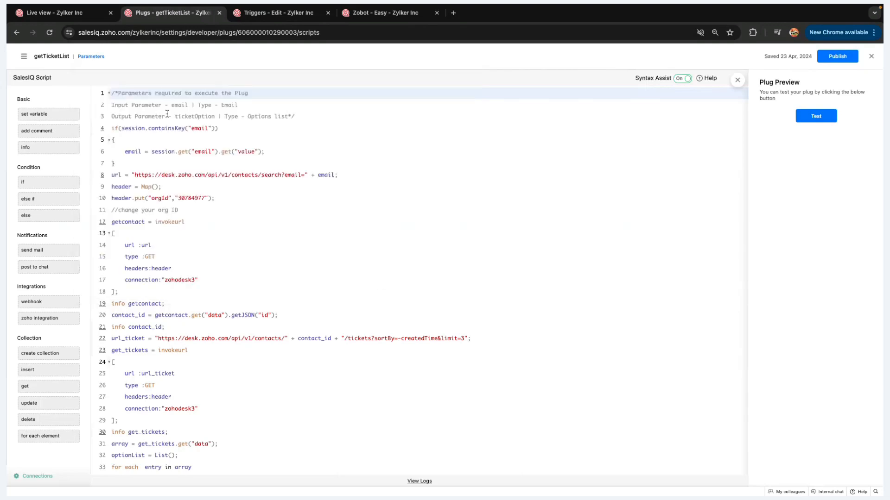
Read through the getTicketList script down to the response.put line 42
drag(113, 94, 174, 374)
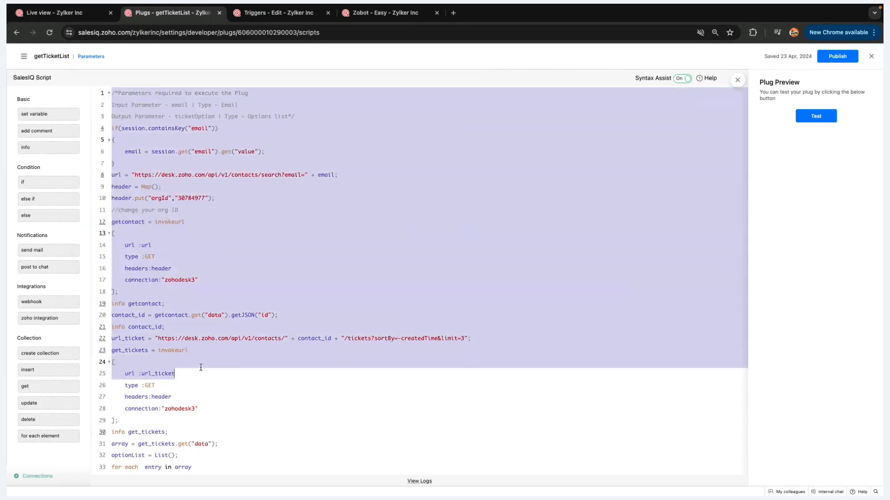
scroll(200, 368, down, 3)
click(188, 431)
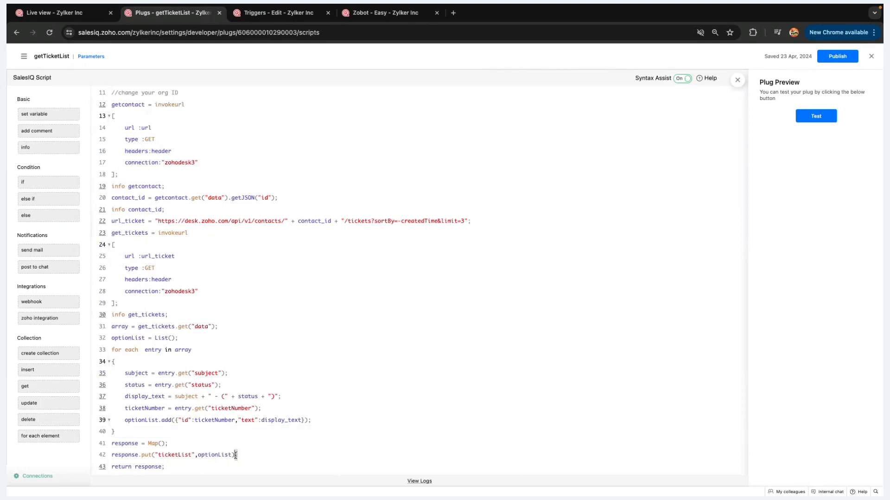
drag(237, 455, 115, 453)
click(210, 454)
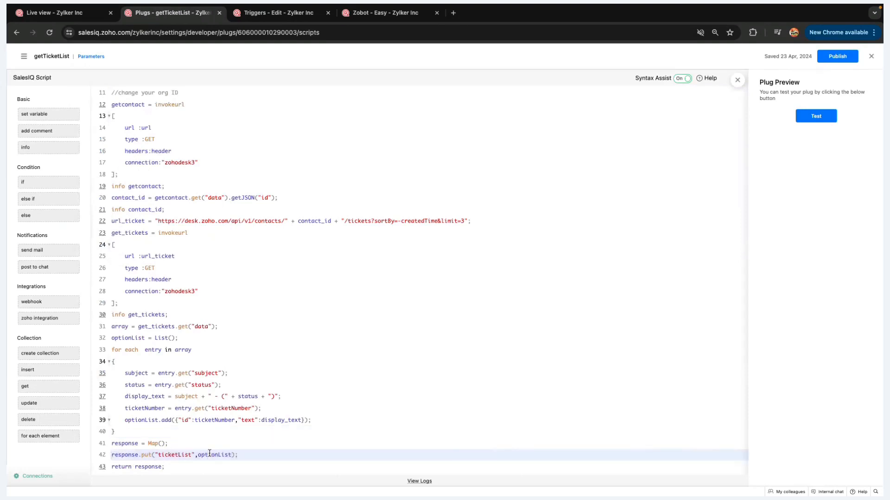
Test getTicketList with a customer's email, review the three open tickets returned, and publish it
click(816, 116)
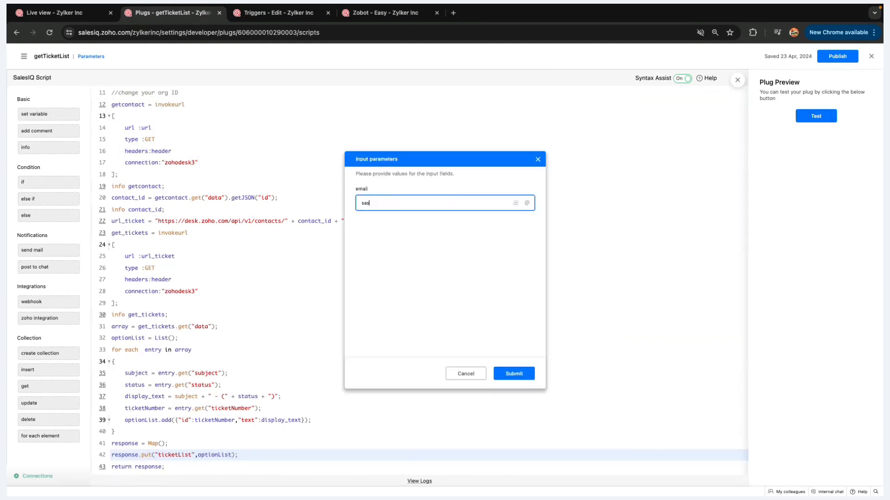
click(513, 375)
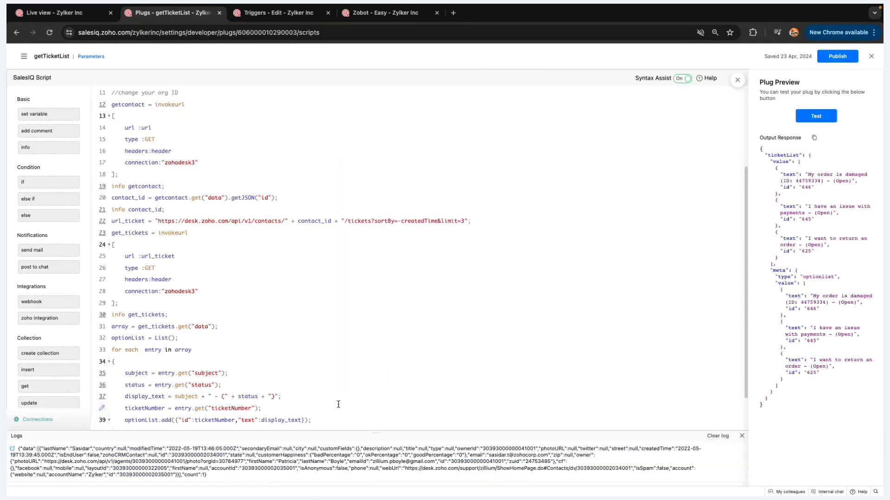
scroll(338, 405, down, 2)
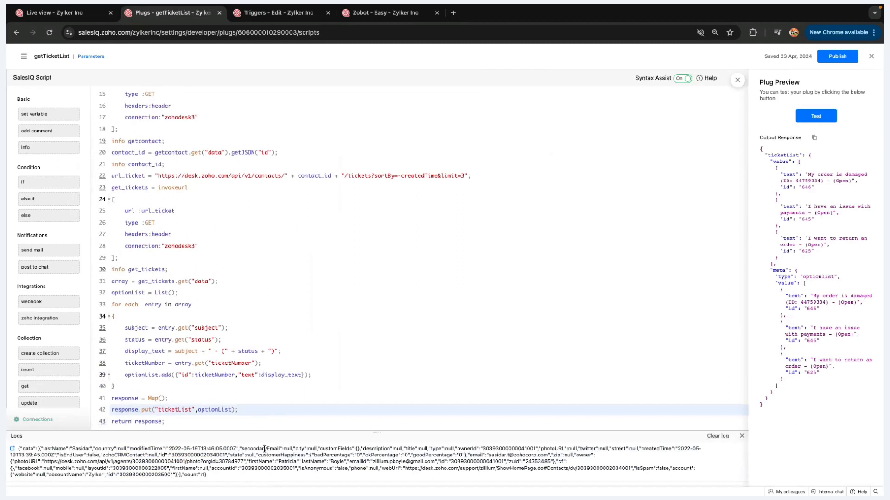
drag(760, 148, 844, 342)
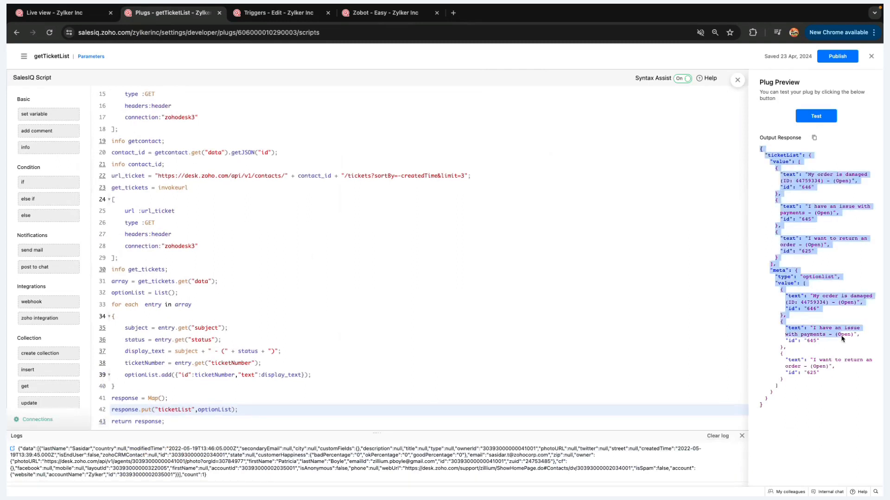
click(811, 264)
click(837, 57)
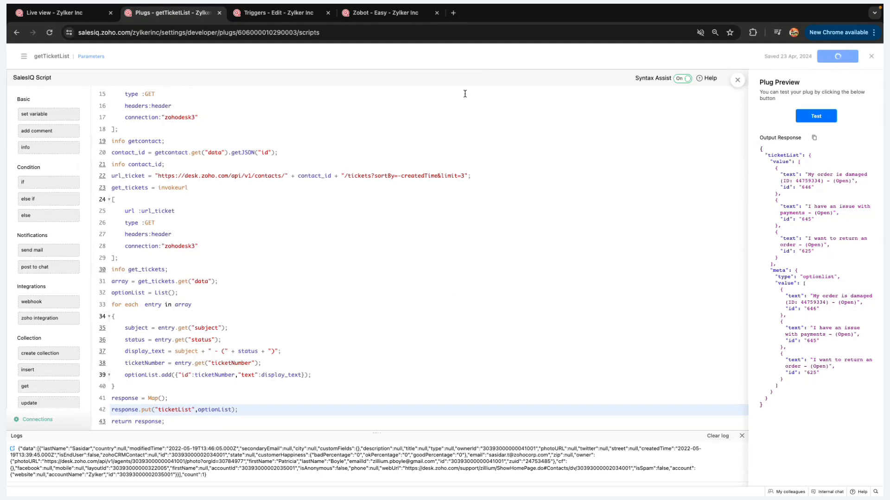
In the Easy bot flow, remove the Welcome→Answer bot link and try a getTicketList plug card
click(360, 14)
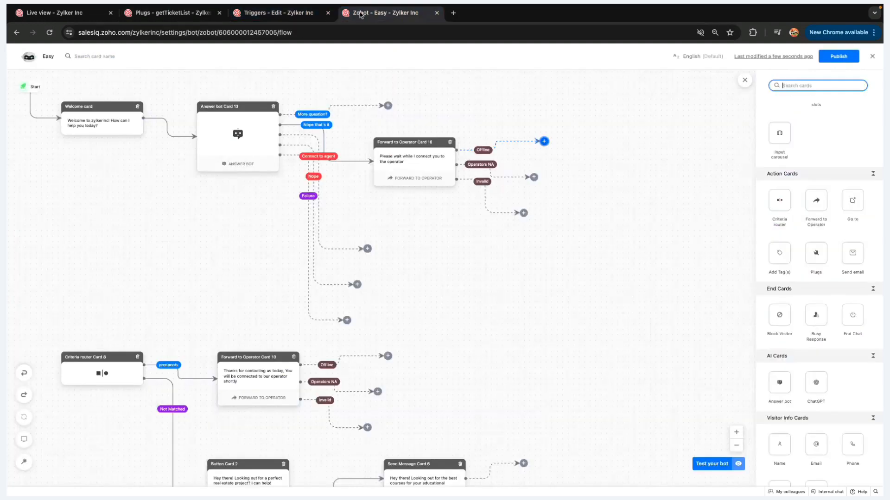
click(172, 124)
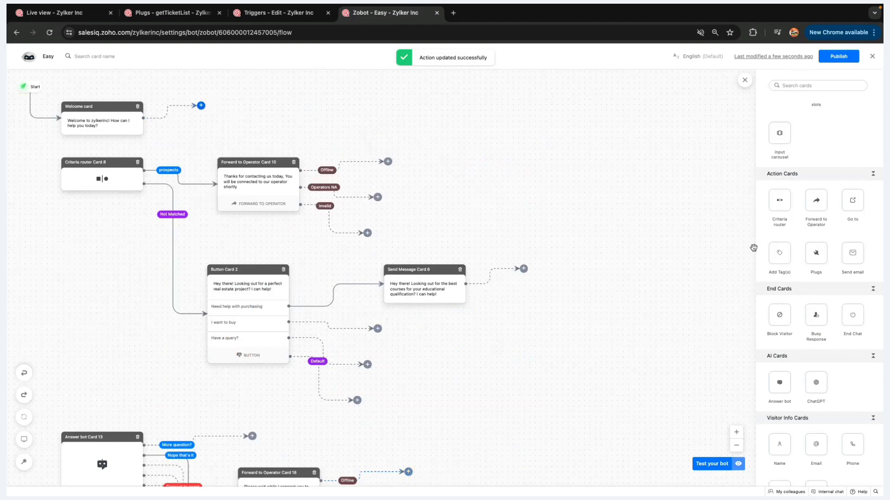
scroll(816, 252, up, 1)
click(818, 266)
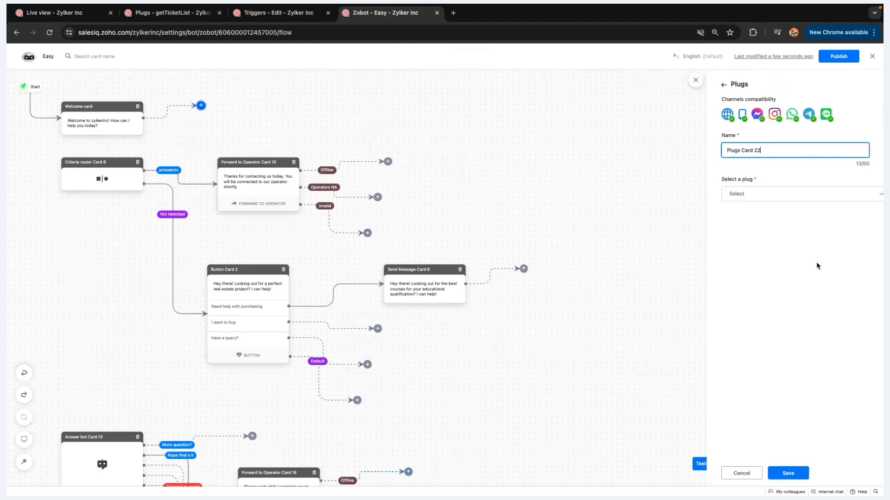
click(766, 199)
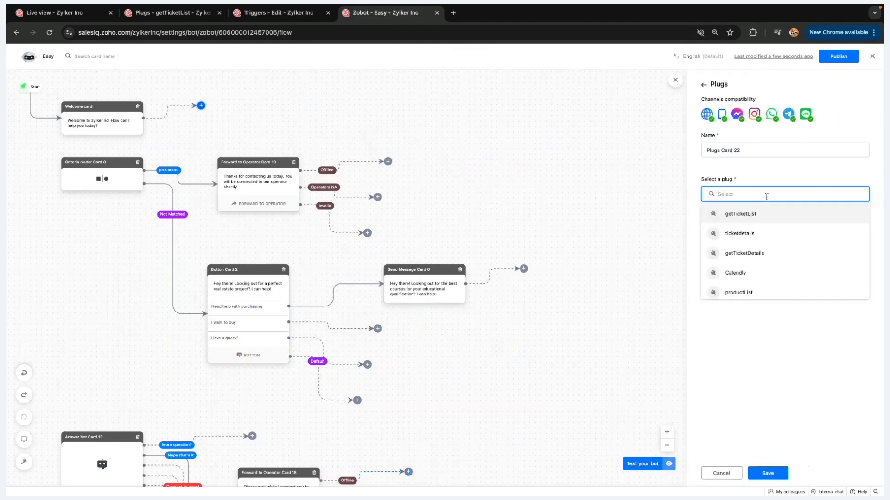
click(741, 215)
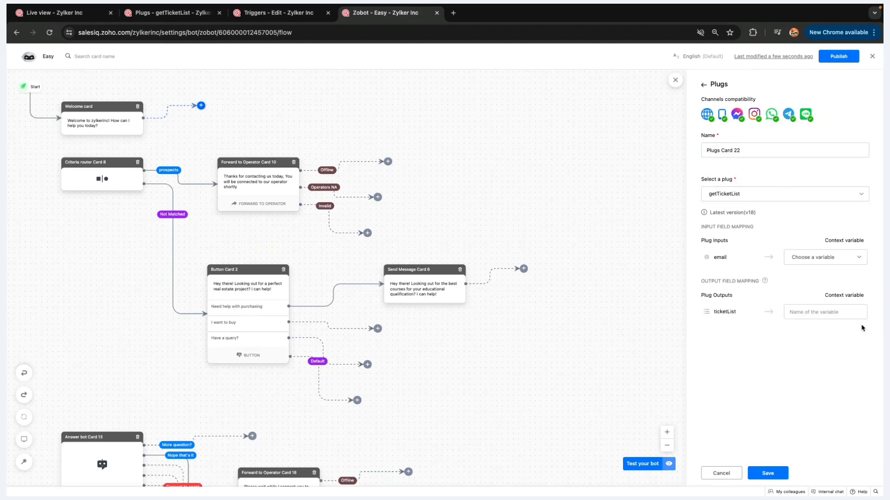
click(836, 261)
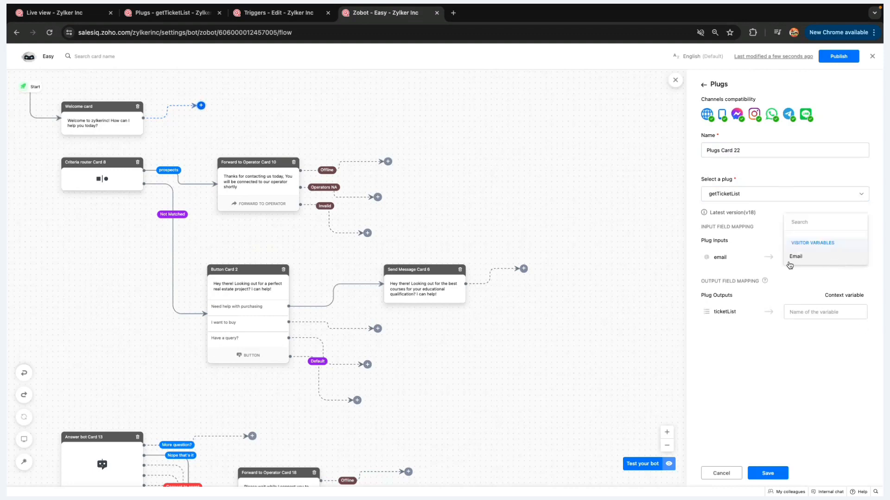
Put an Email card asking 'What's your email?' after the Welcome card instead and save it
click(704, 88)
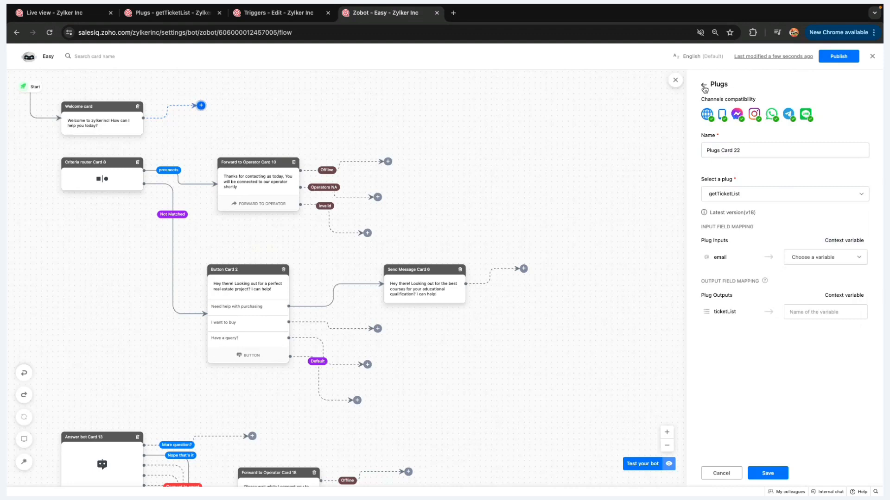
scroll(806, 259, down, 3)
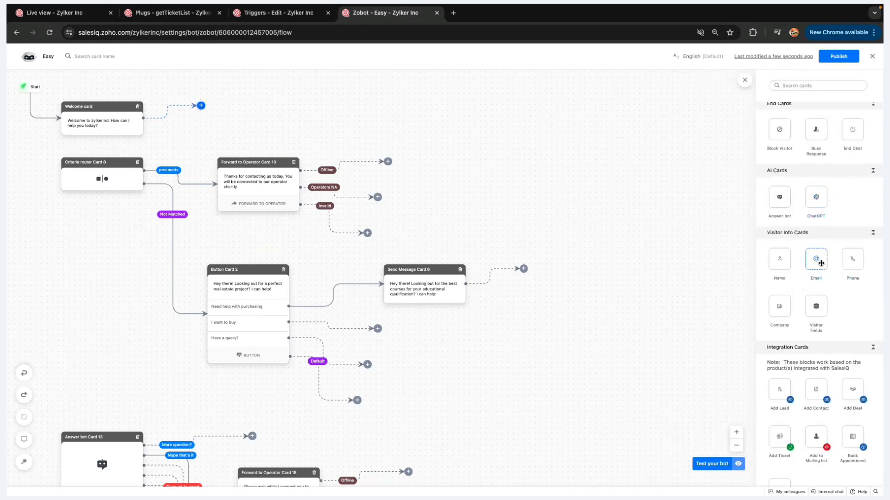
click(821, 263)
click(763, 473)
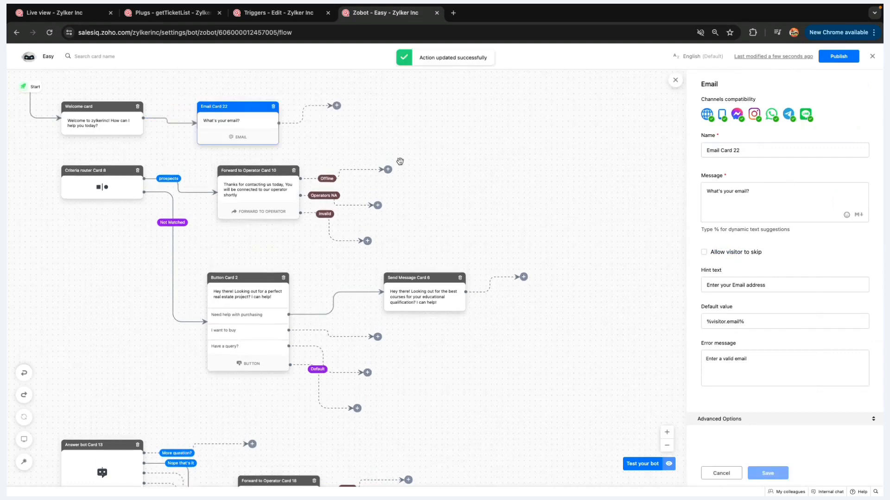
click(336, 105)
Add a getTicketList plug card after Email Card 22, Email as input, output saved to visitor_ticket_list
click(816, 150)
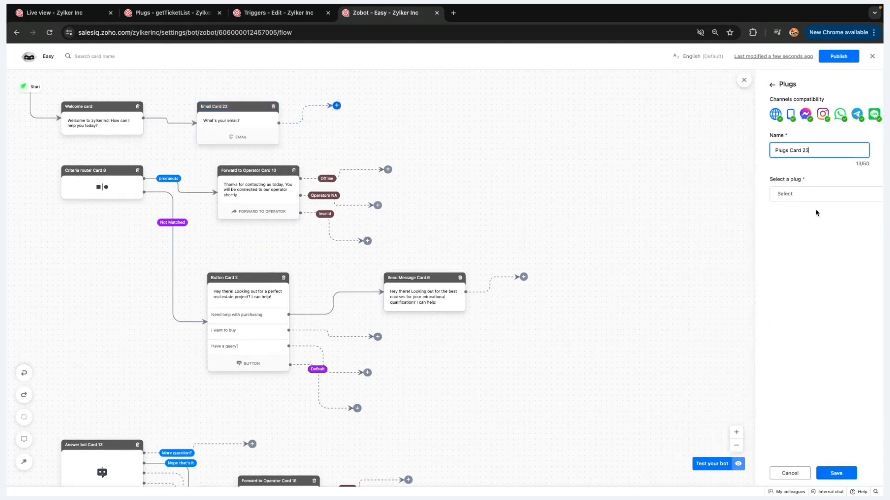
click(788, 195)
click(780, 215)
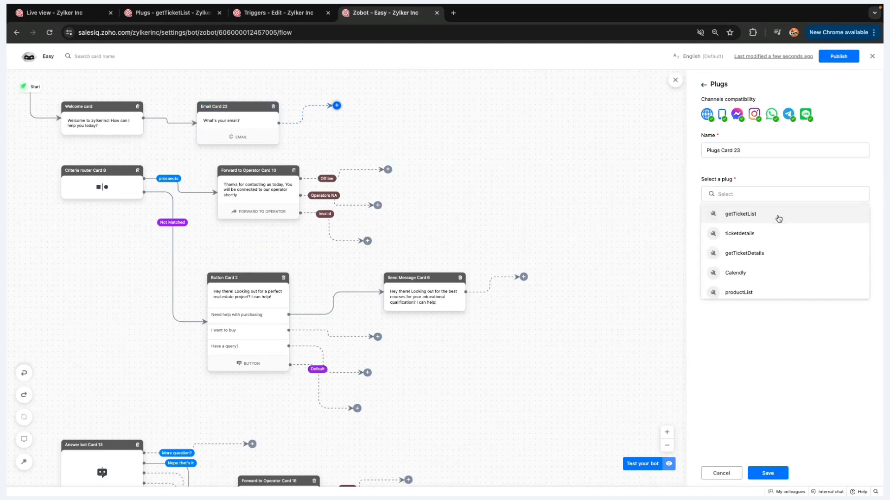
click(807, 258)
click(808, 257)
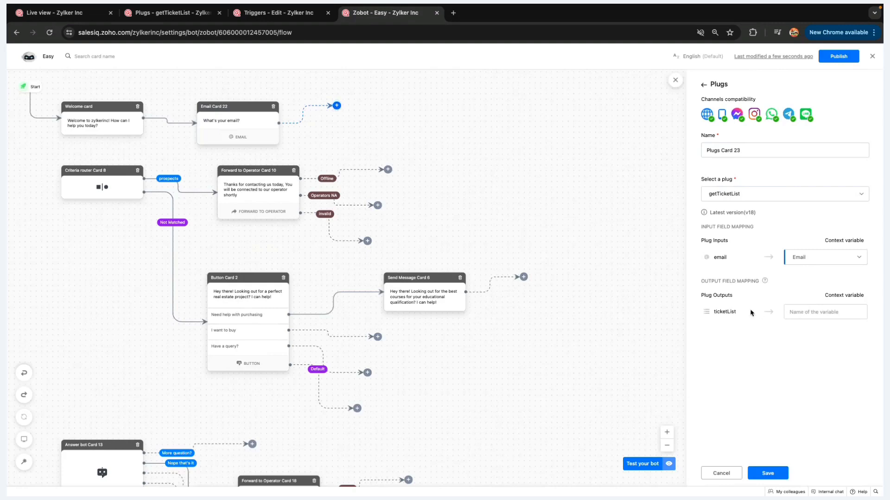
drag(745, 314, 714, 312)
click(826, 311)
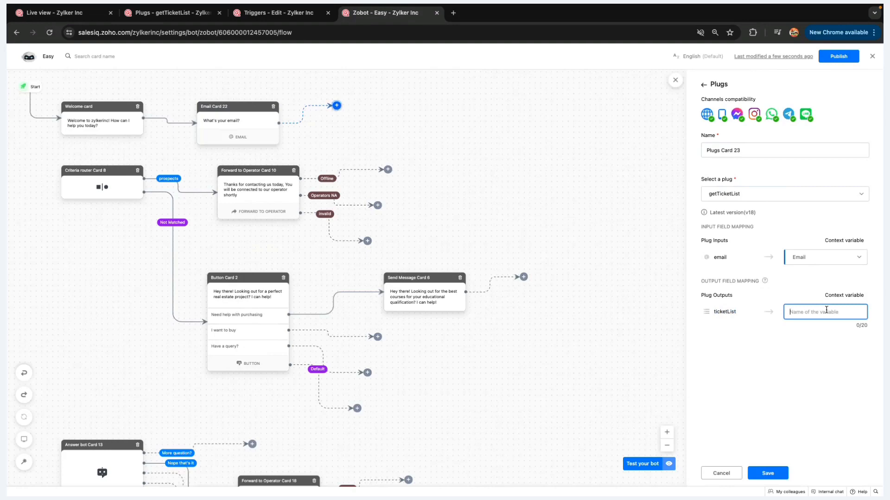
text(visitor_ticket_list)
click(763, 474)
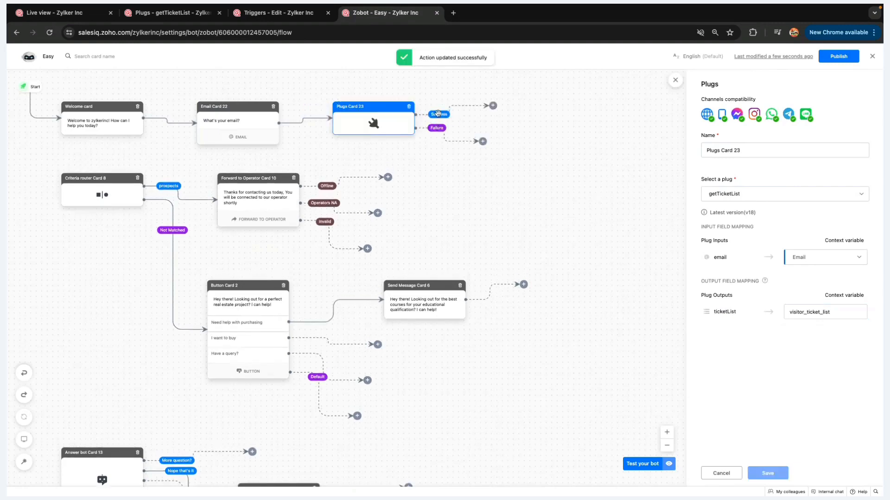
click(493, 106)
On the Success branch, add a Single Choice card replacing three default options with dynamic visitor_ticket_list choices
scroll(788, 200, up, 7)
click(816, 185)
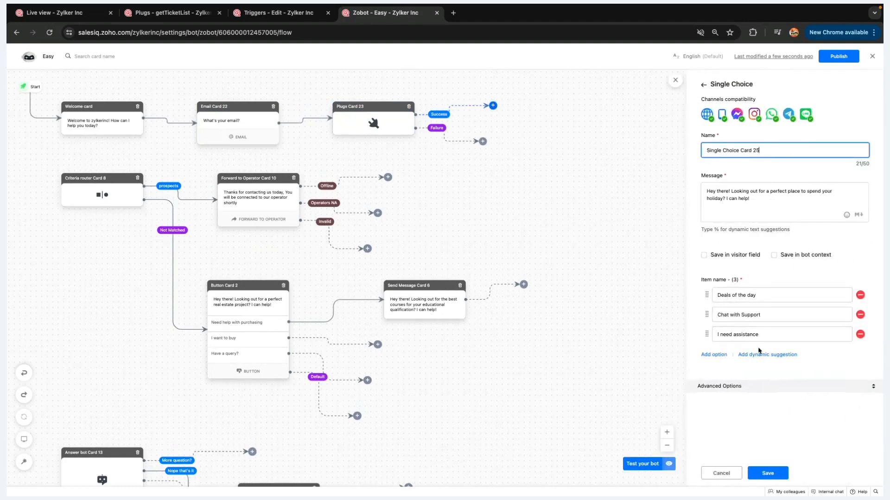
click(860, 334)
click(860, 315)
click(860, 296)
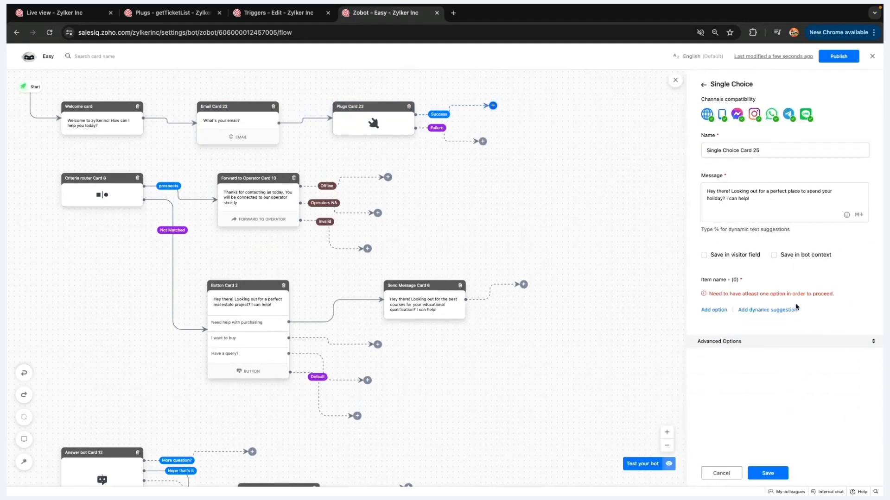
click(761, 310)
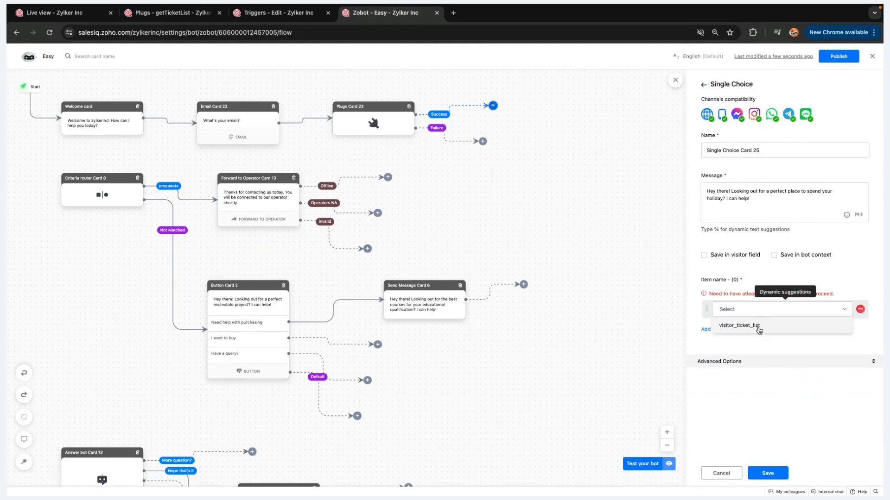
click(759, 330)
click(786, 474)
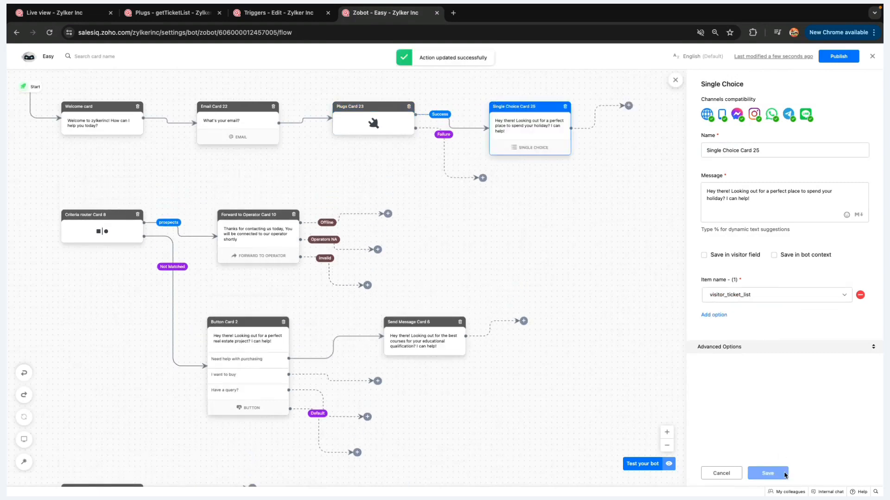
click(648, 463)
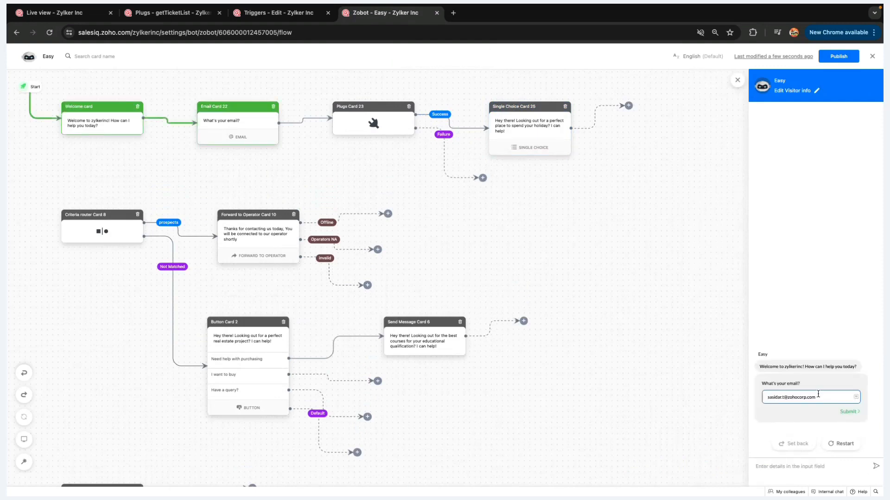
Submit the prefilled visitor email in the bot test chat, then switch to the Zoho Show slideshow
key(Return)
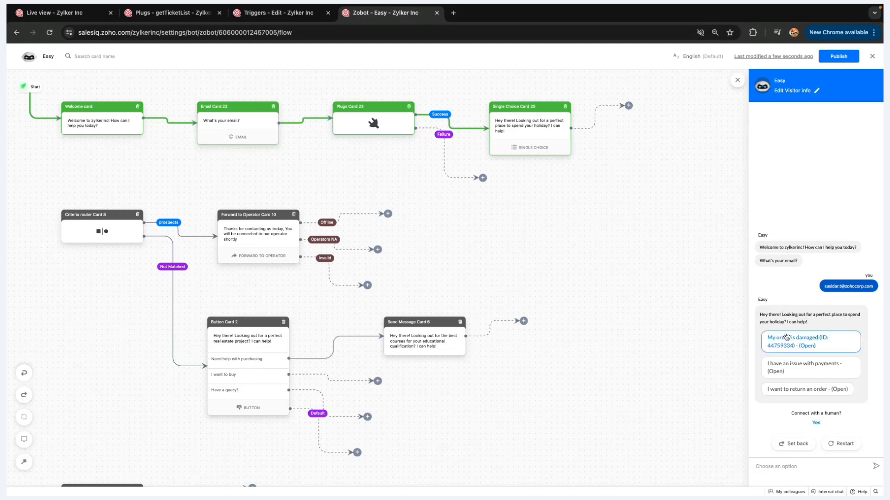
key(ctrl+Left)
key(ctrl+Right)
key(ctrl+Right)
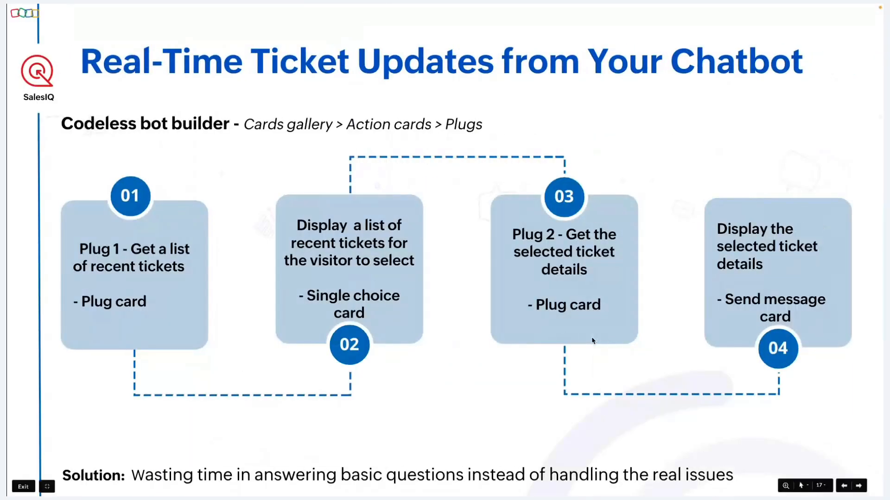
Present the Handling failures and failure-alert slides with the send-email example, then return to the flow
key(Right)
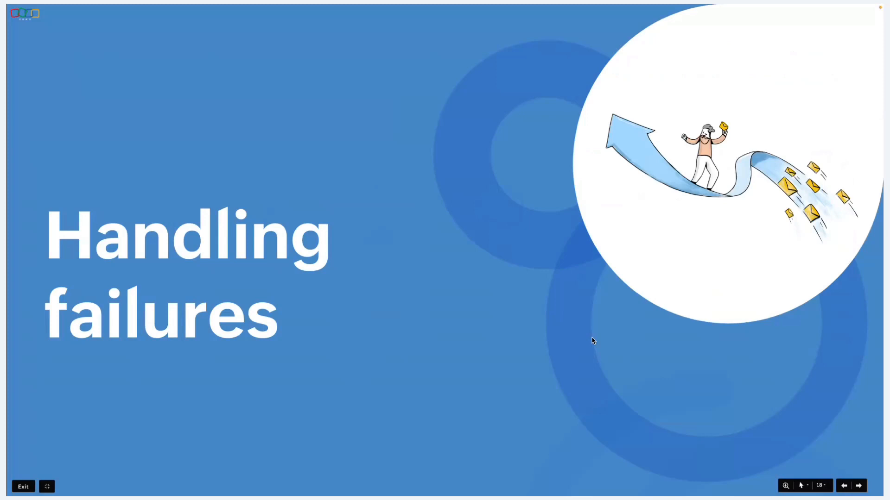
key(Right)
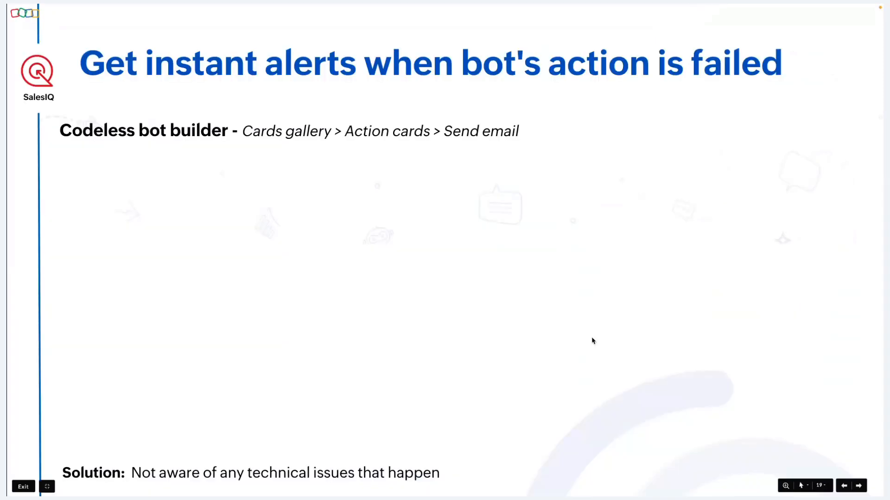
key(Right)
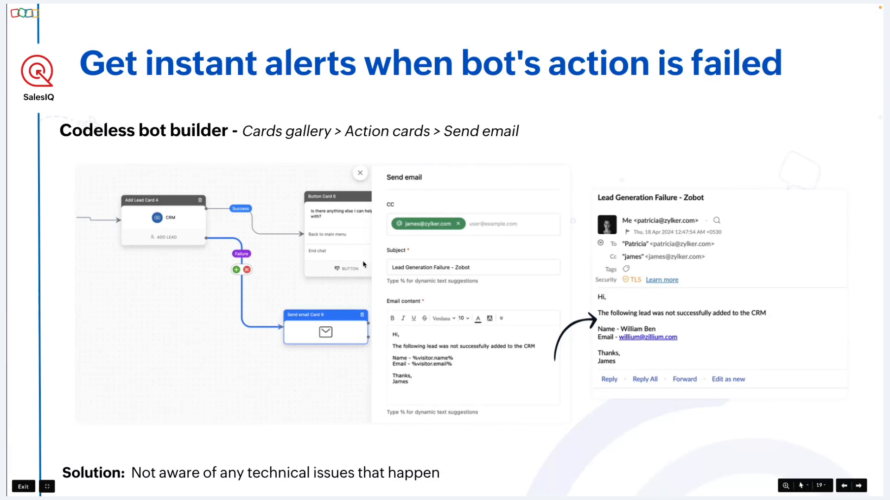
key(ctrl+Left)
mouse_move(306, 125)
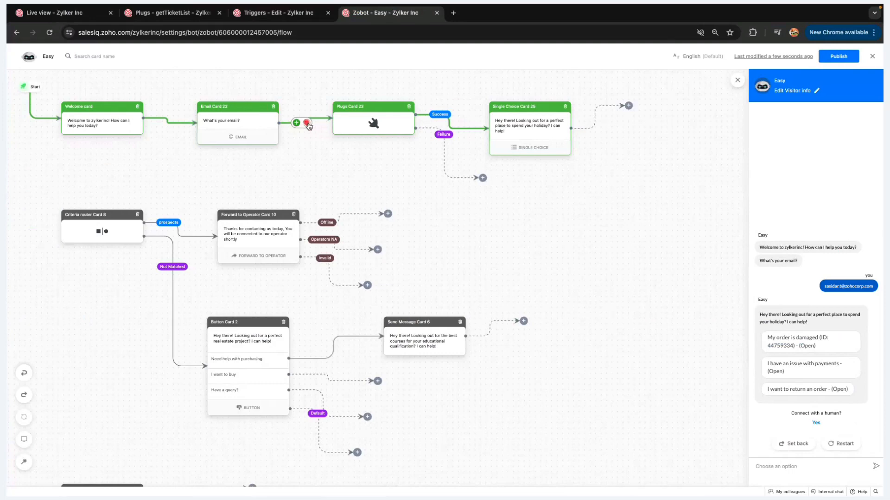
Unlink Email Card 22 from the plug card and insert a Name card after the Welcome card
click(307, 123)
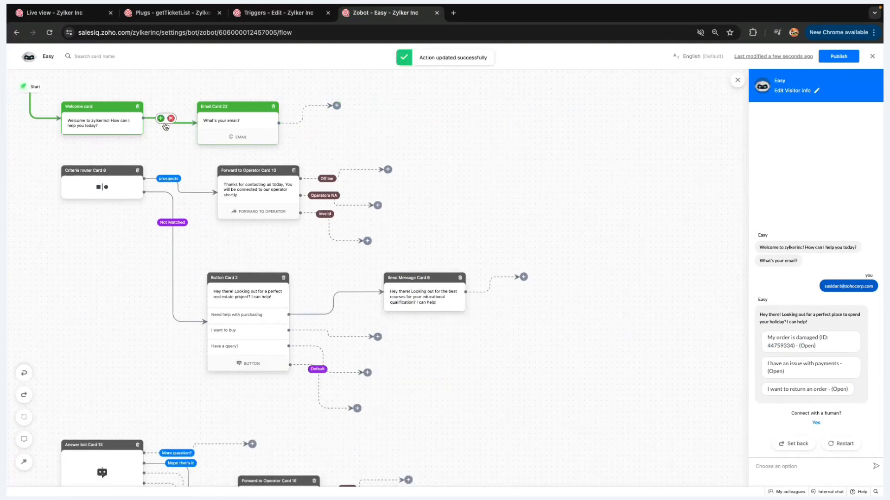
click(161, 119)
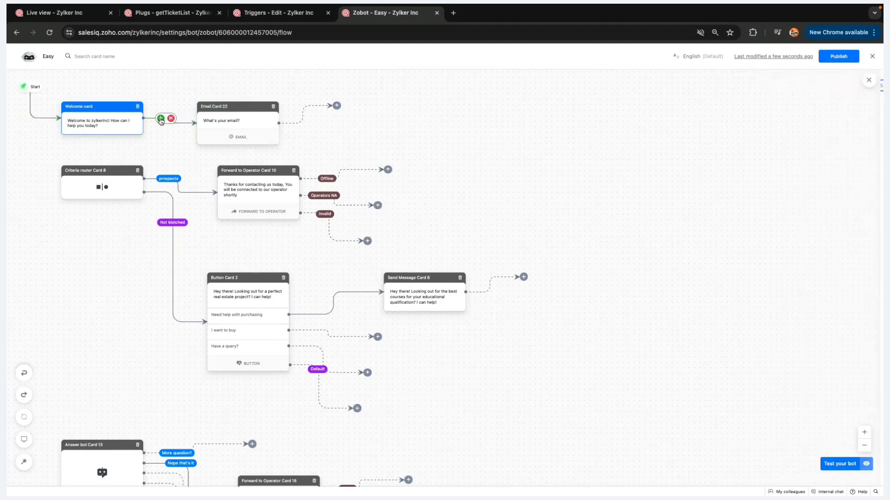
scroll(853, 254, down, 5)
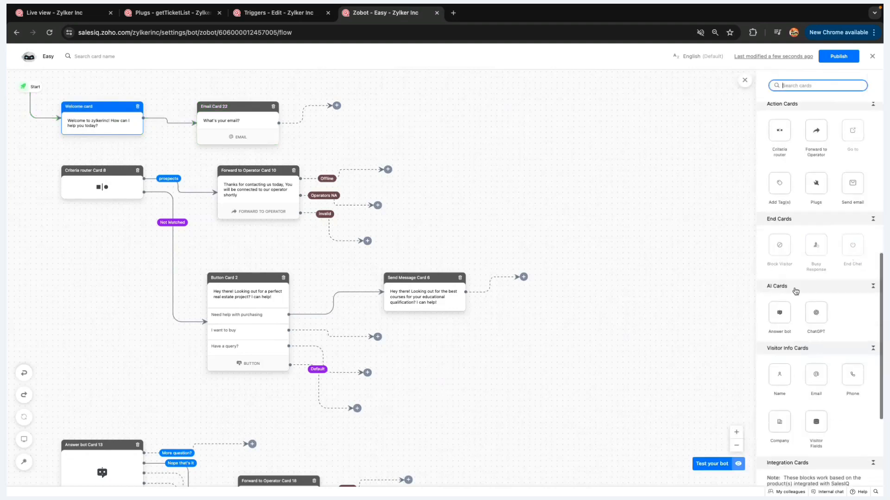
scroll(795, 290, down, 5)
click(783, 301)
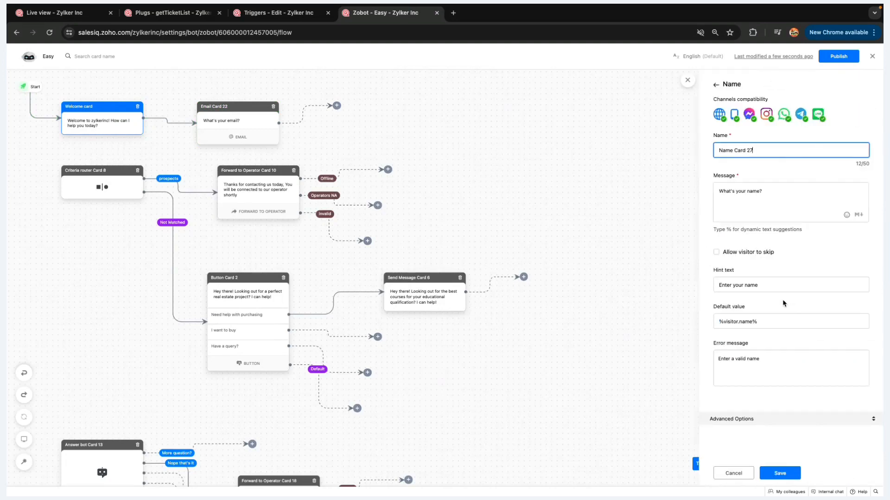
click(769, 473)
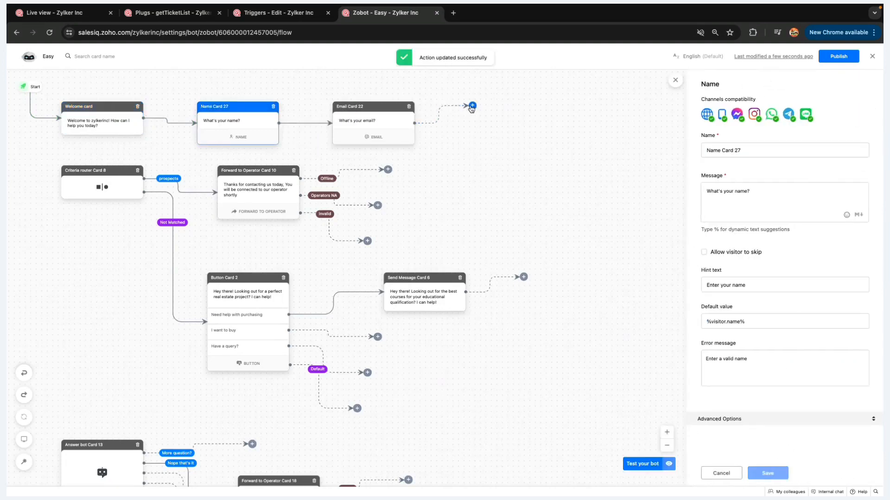
Add an Add Lead card after Email Card 22 mapping Company to visitor.name, and save it
click(472, 106)
scroll(464, 255, down, 2)
scroll(774, 363, down, 3)
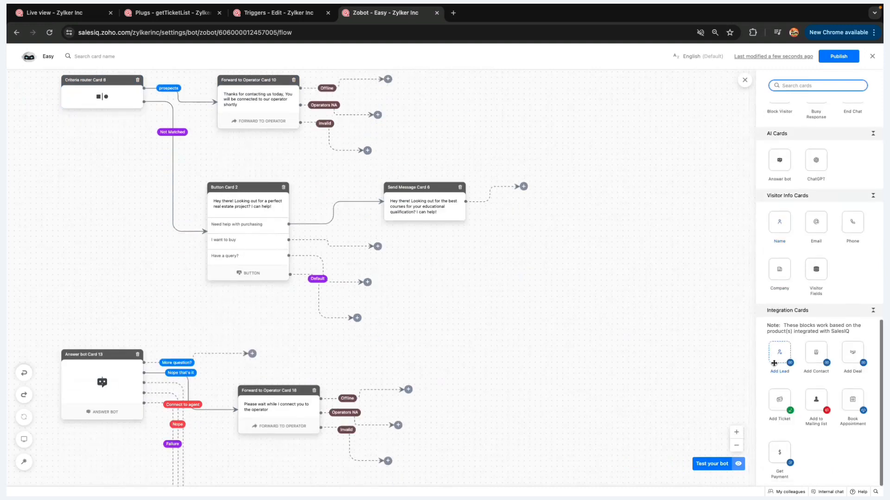
click(773, 363)
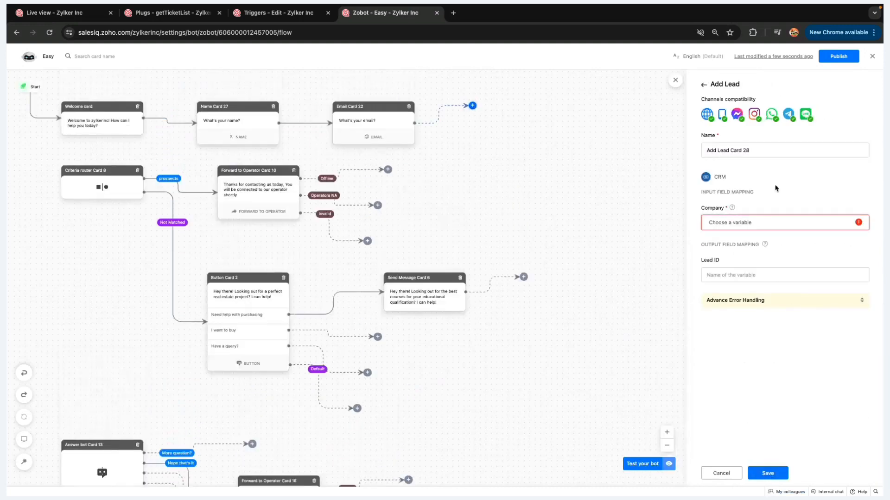
click(771, 214)
click(758, 258)
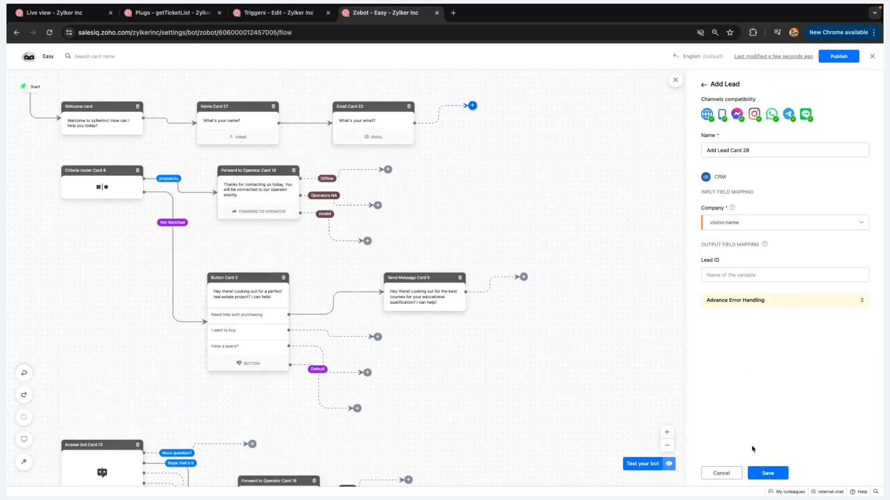
click(766, 473)
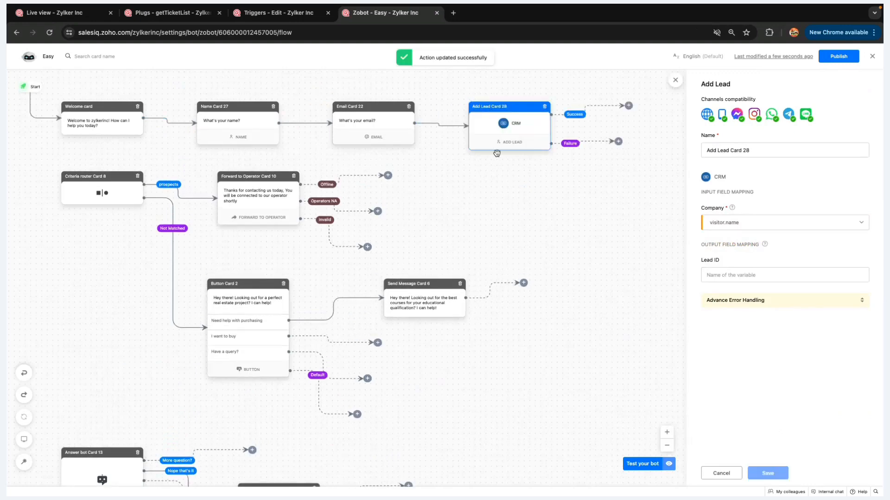
click(628, 106)
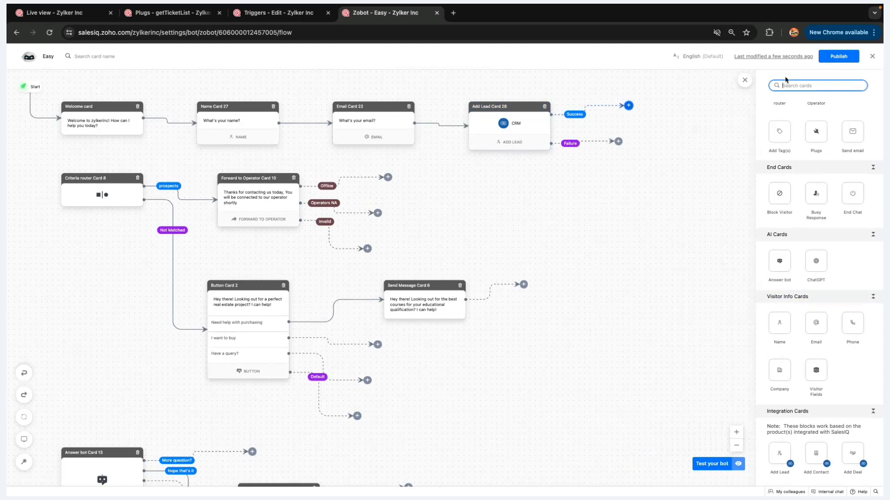
Add a Send email card on the Failure branch with the chosen recipient and subject 'Lead geeatio failure - Zobot'
click(618, 142)
scroll(834, 218, up, 2)
click(849, 200)
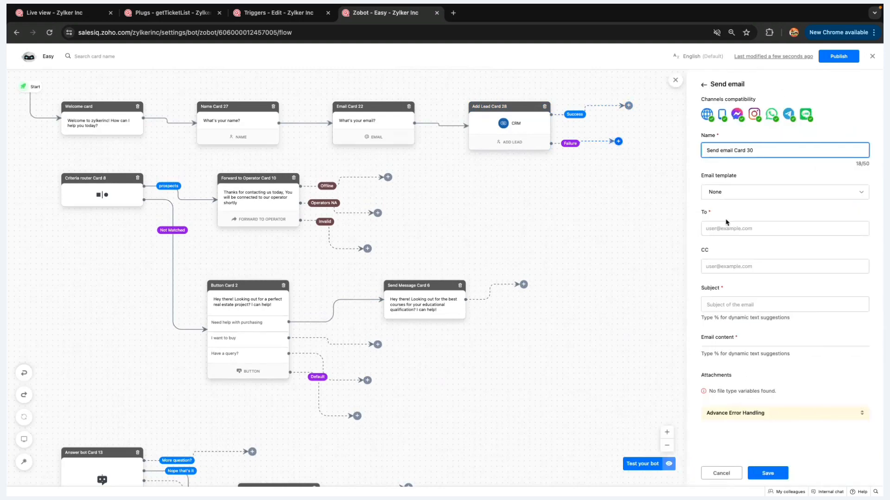
click(726, 229)
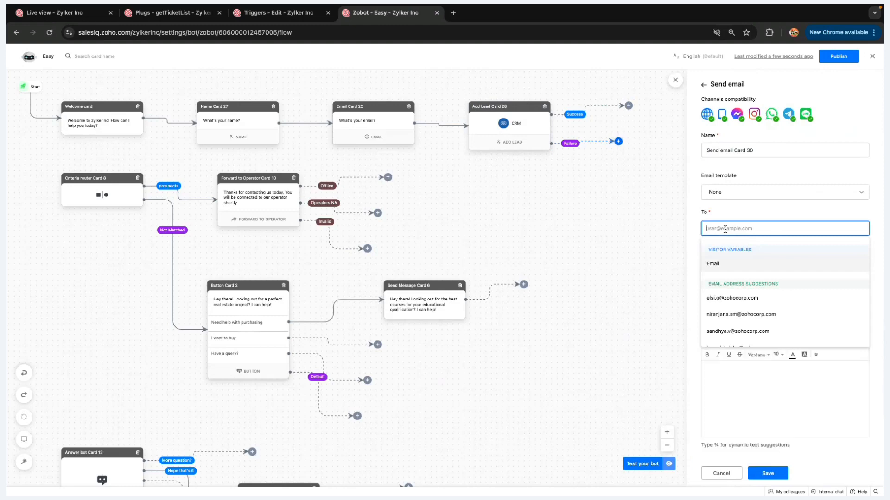
text(sasi)
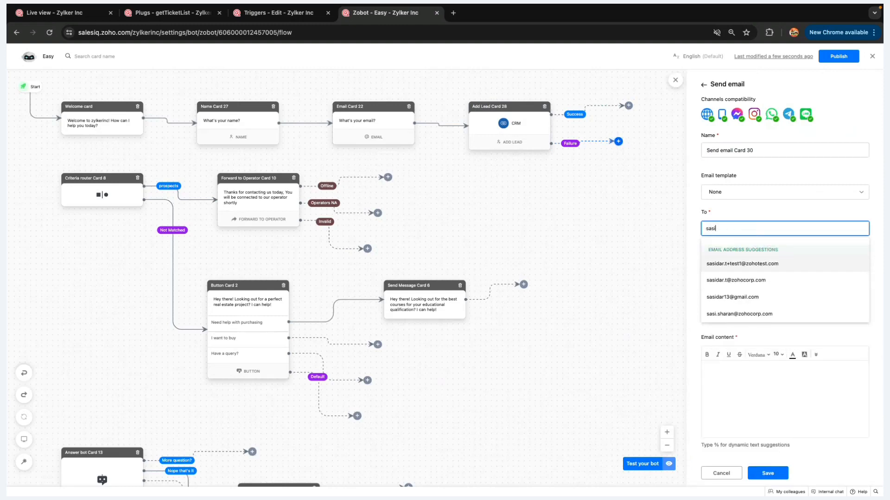
click(737, 280)
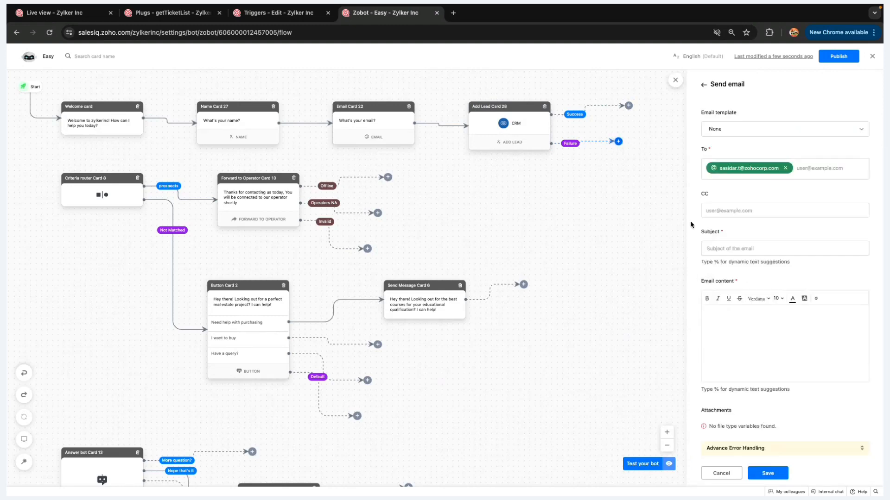
click(730, 250)
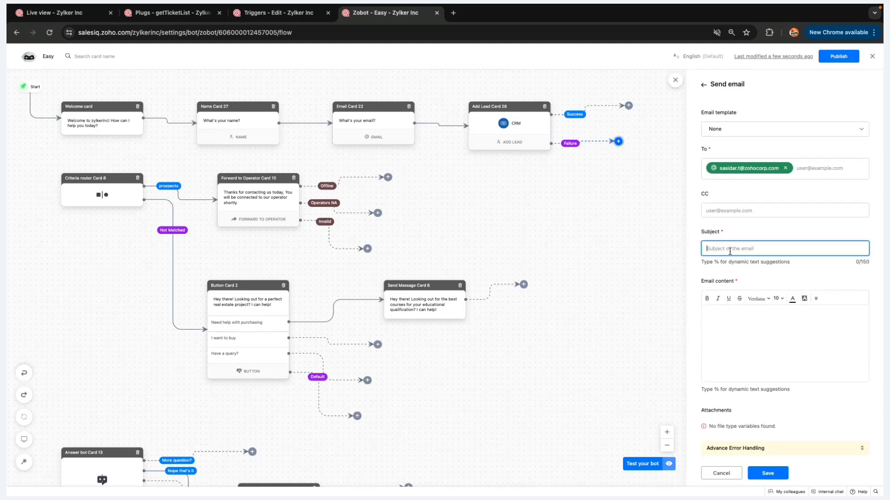
text(Lead ge)
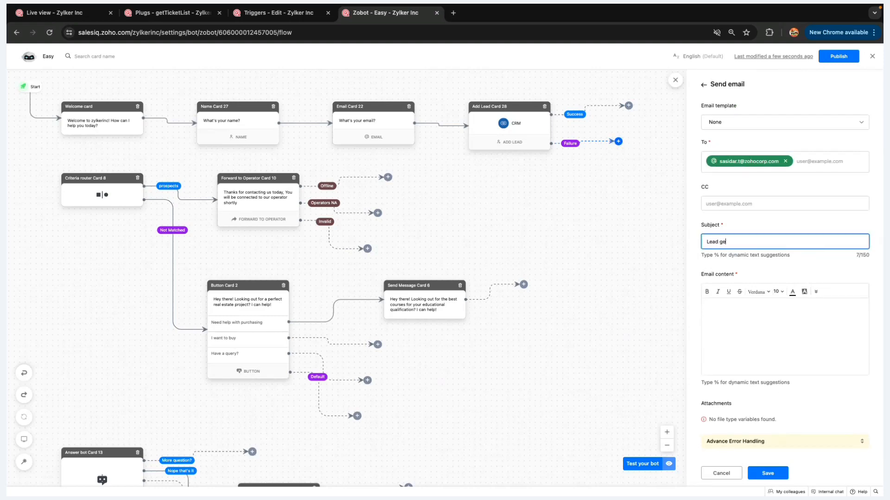
key(BackSpace)
key(BackSpace)
text(creatio failure - Zobot)
Write the body 'Hi,', 'The lead is not pushed to CRM', and 'Lead name - %visitor.name%'
click(740, 313)
text(H)
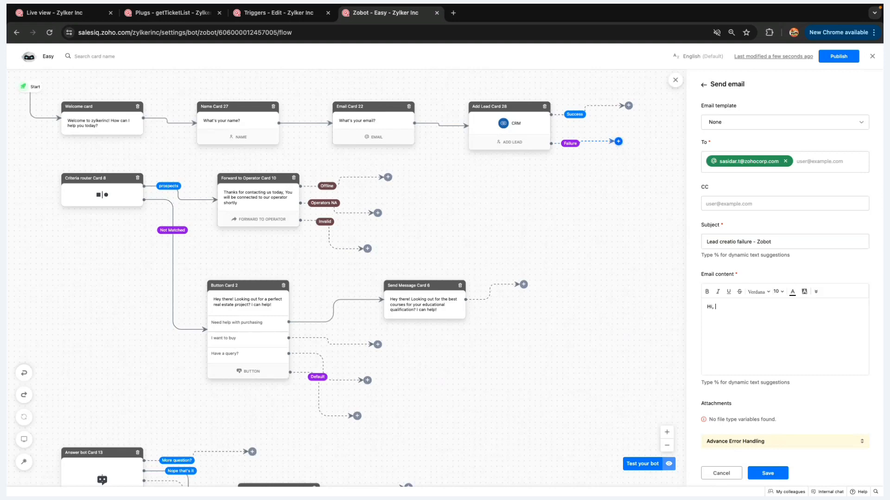
text(i,)
key(Return)
text(The)
text( lead is failure)
key(BackSpace)
key(BackSpace)
key(BackSpace)
key(BackSpace)
key(BackSpace)
key(BackSpace)
key(BackSpace)
key(BackSpace)
key(BackSpace)
key(BackSpace)
text(not ge)
key(BackSpace)
key(BackSpace)
text(pushed to CRM)
key(Return)
text(Lead name - %)
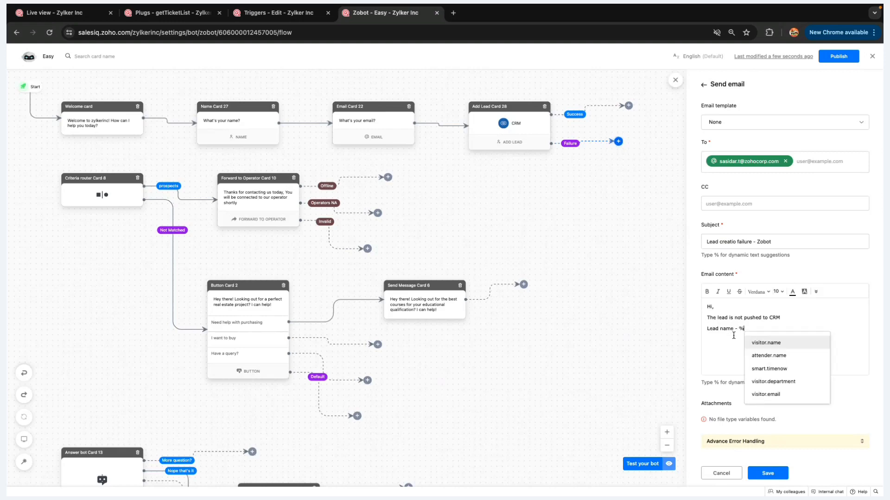
click(762, 346)
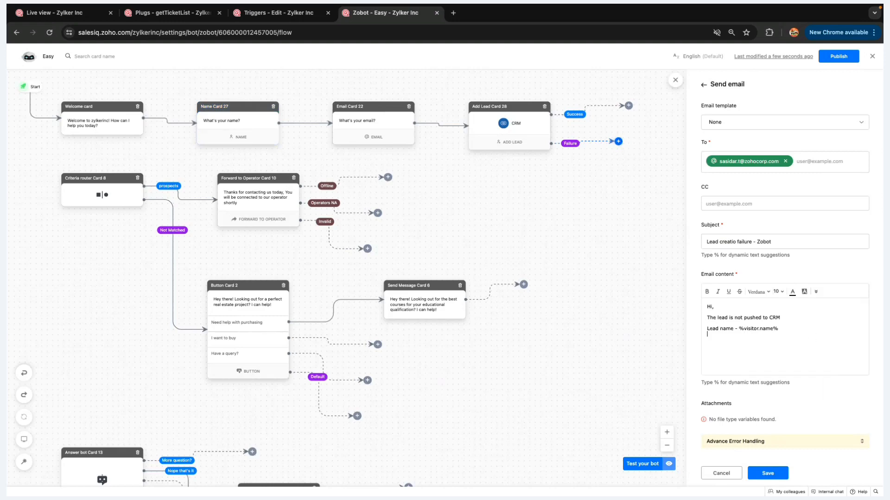
Add the lead's %visitor.email% line, sign off 'Thanks, Bot', and save the email card
key(shift+Return)
text(Ema)
key(BackSpace)
text(Lead name)
text( -)
text( %vis)
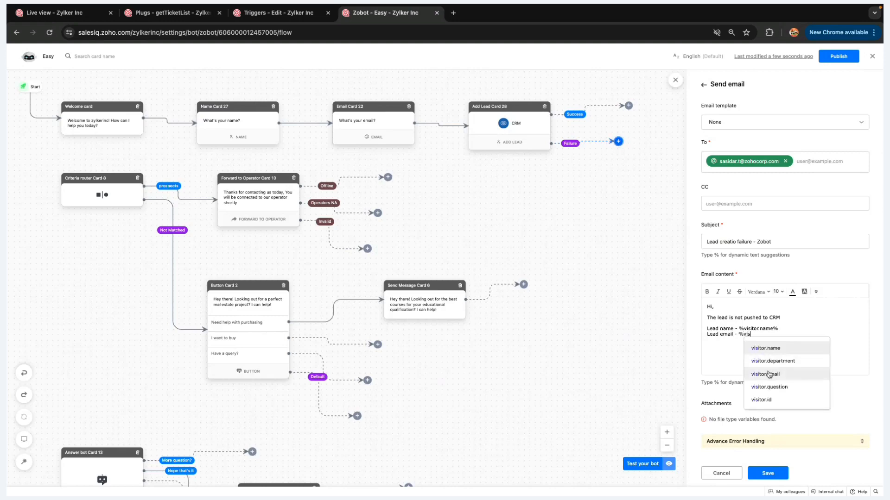
click(769, 374)
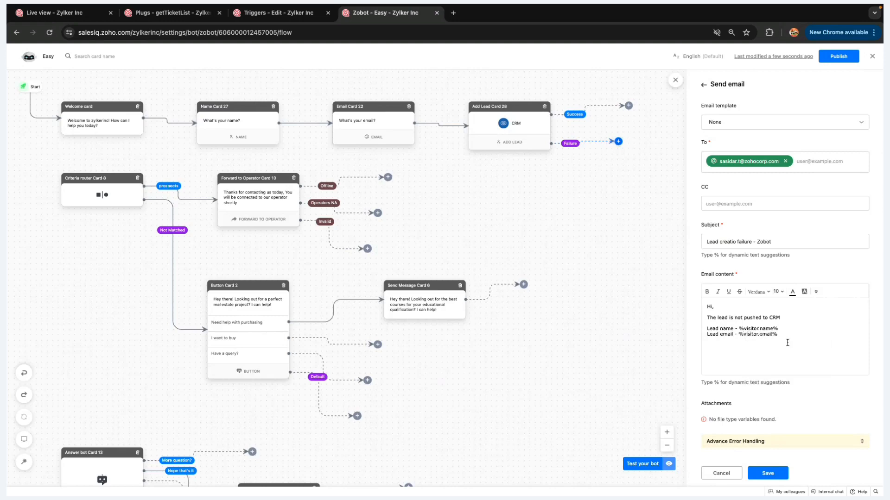
text(Thanks,)
key(Return)
text(Bot)
click(780, 473)
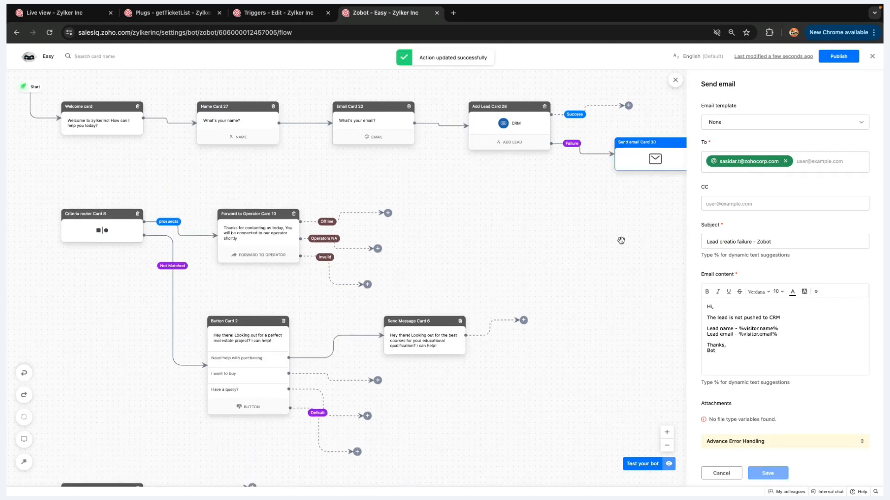
Advance the presentation one slide, then close the flow editor to return to the Easy bot's settings
scroll(473, 158, left, 1)
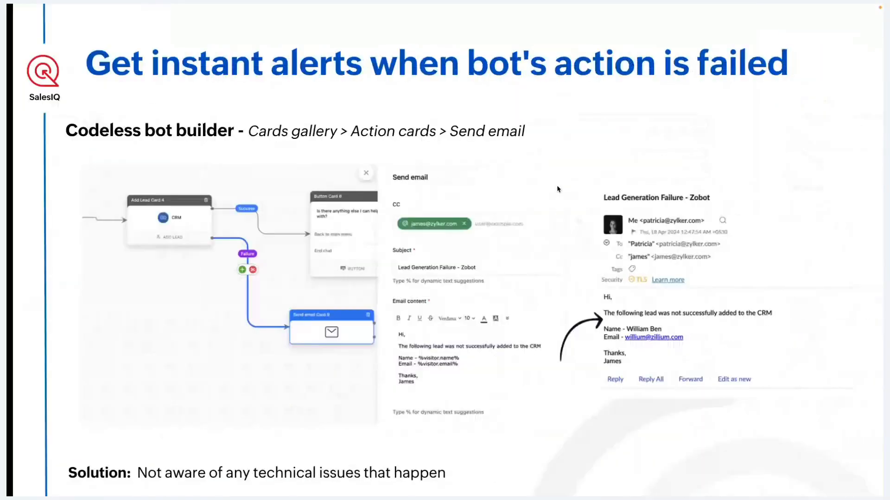
key(Right)
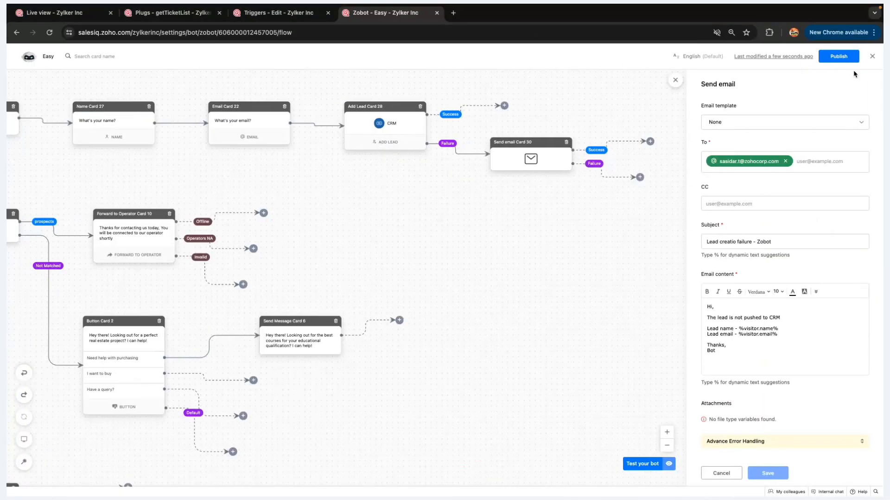
click(872, 56)
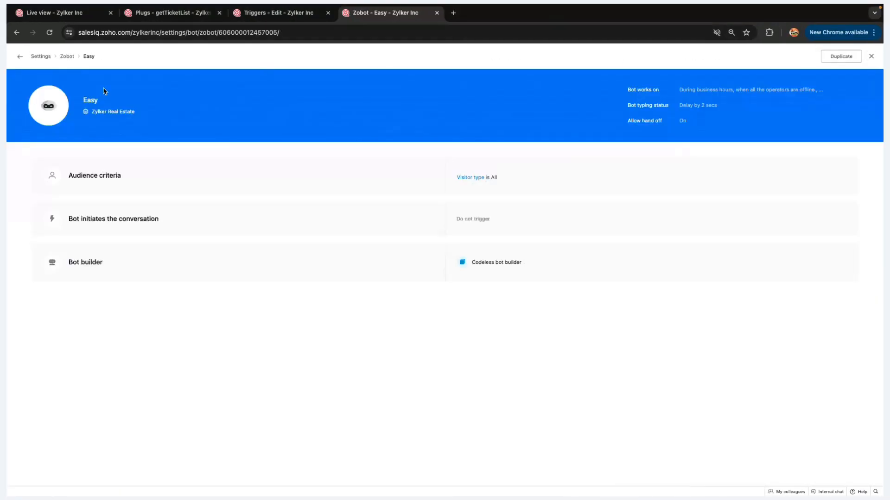
Open the Easy bot's profile and toggle Zylker cares off so Zylker Real Estate stays the only brand
click(90, 100)
click(117, 268)
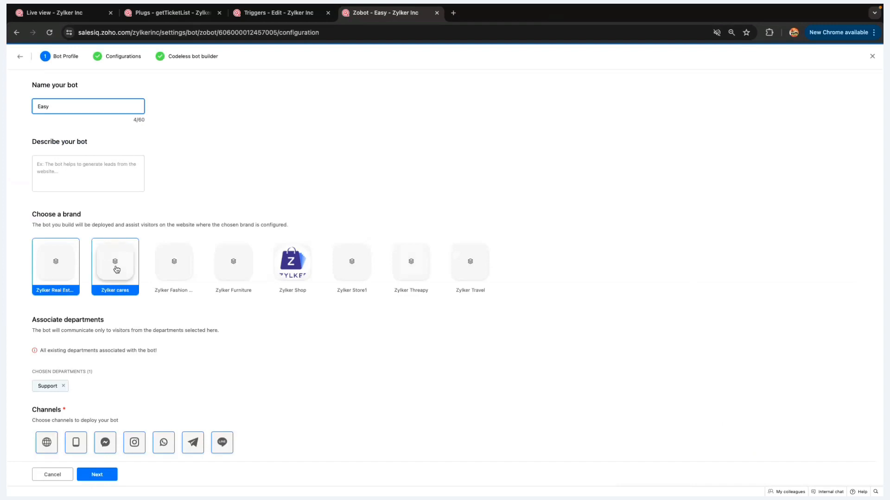
scroll(116, 269, down, 1)
click(114, 262)
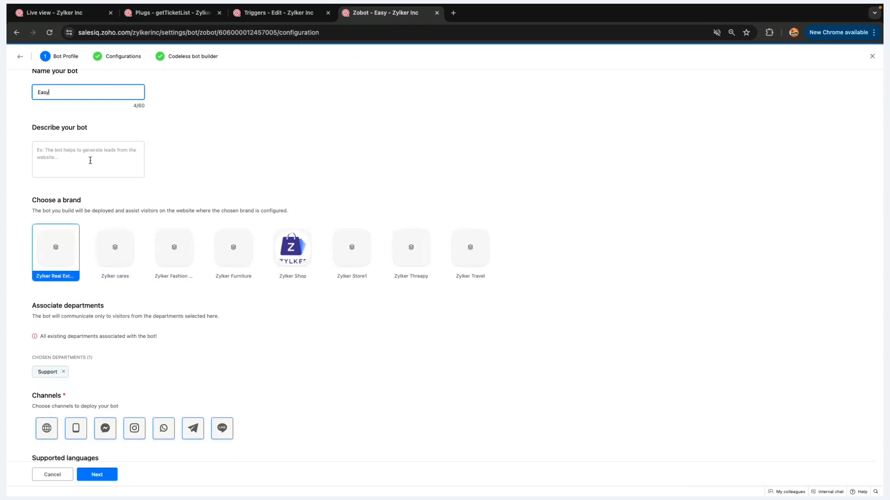
scroll(123, 342, down, 5)
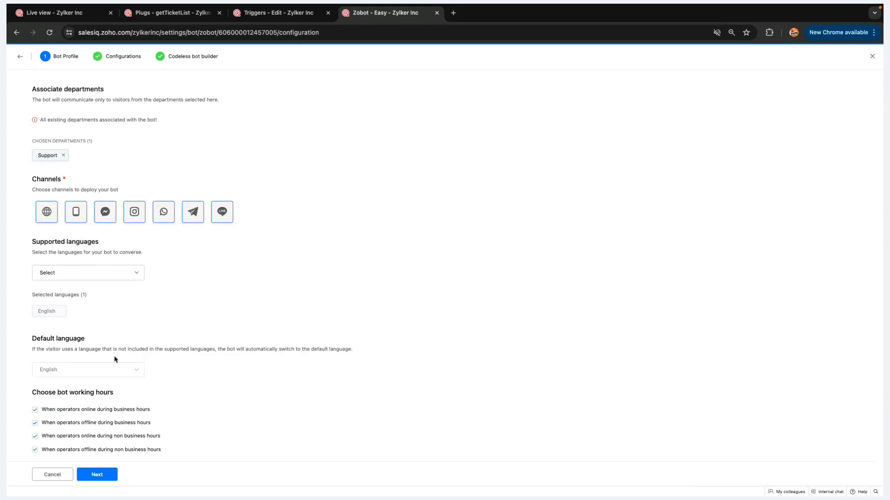
Add Dutch, French and German as supported languages alongside English and save the bot
click(134, 277)
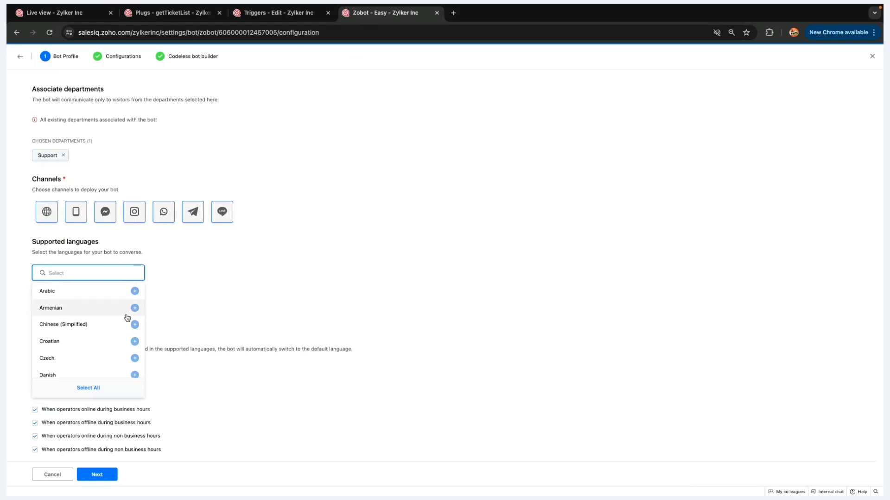
scroll(128, 318, down, 3)
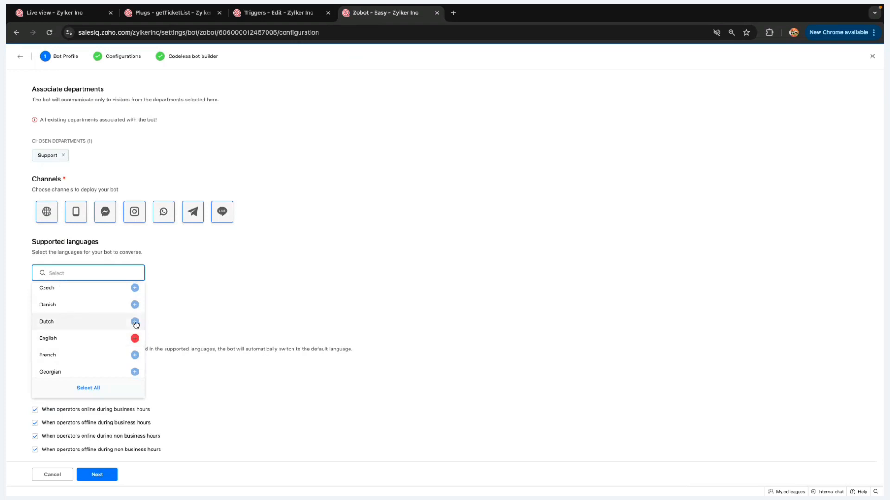
click(134, 326)
click(134, 324)
click(134, 355)
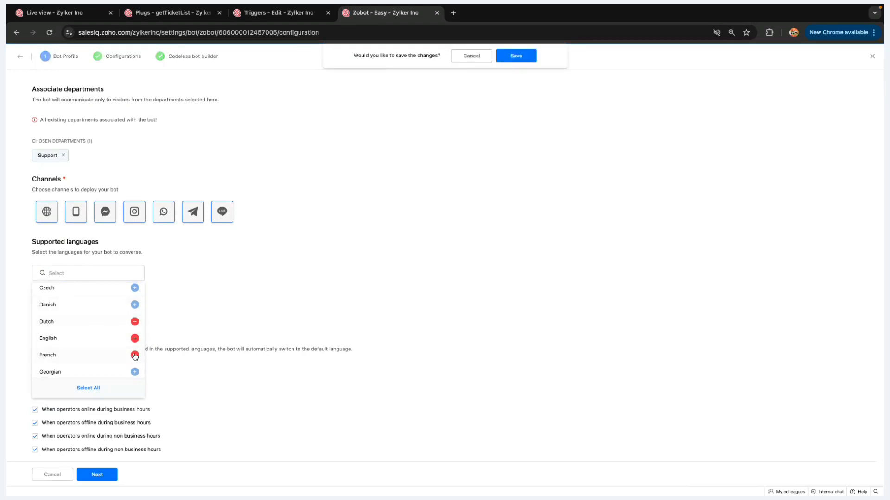
scroll(134, 361, down, 1)
click(135, 367)
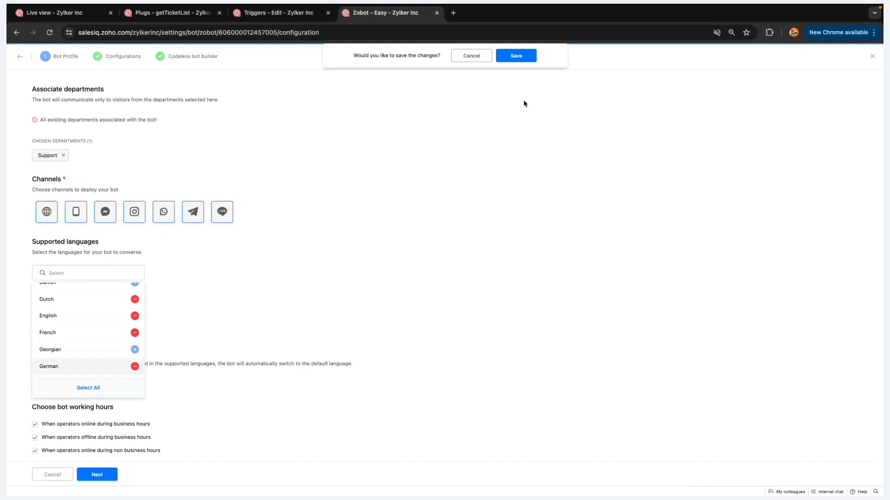
click(519, 56)
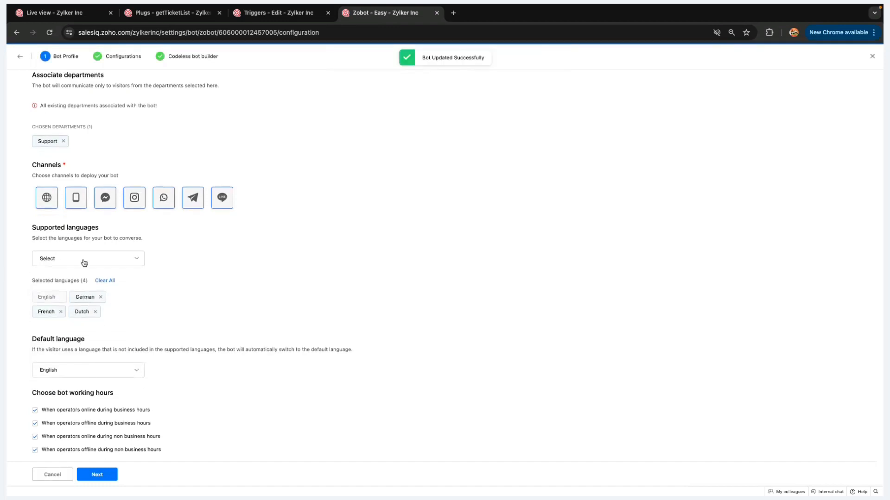
click(102, 371)
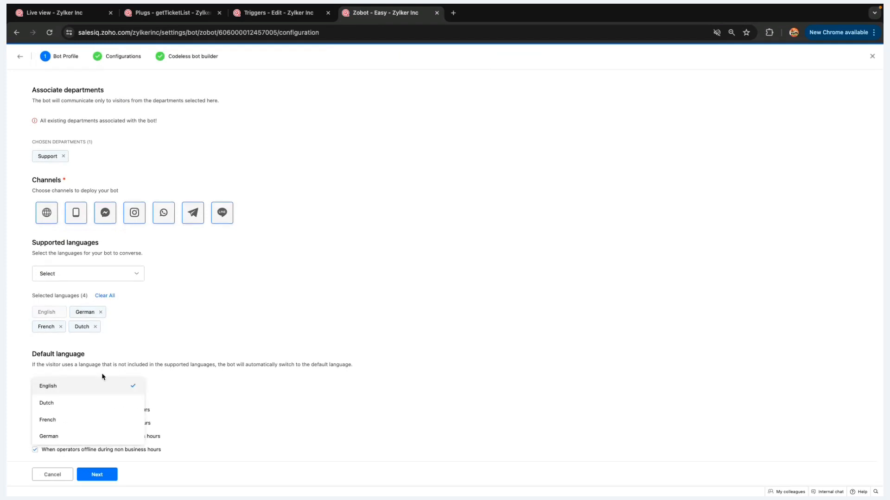
Keep English as the default language and continue through Configurations to the codeless flow builder
click(69, 389)
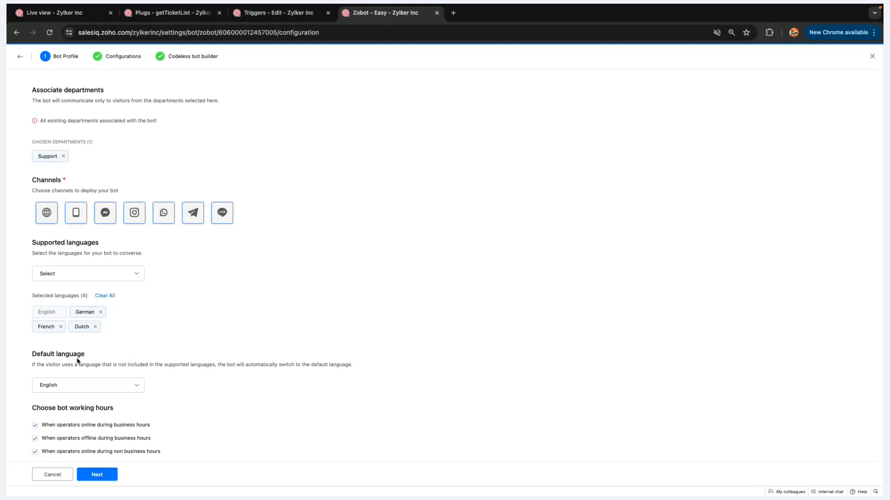
drag(31, 352, 107, 371)
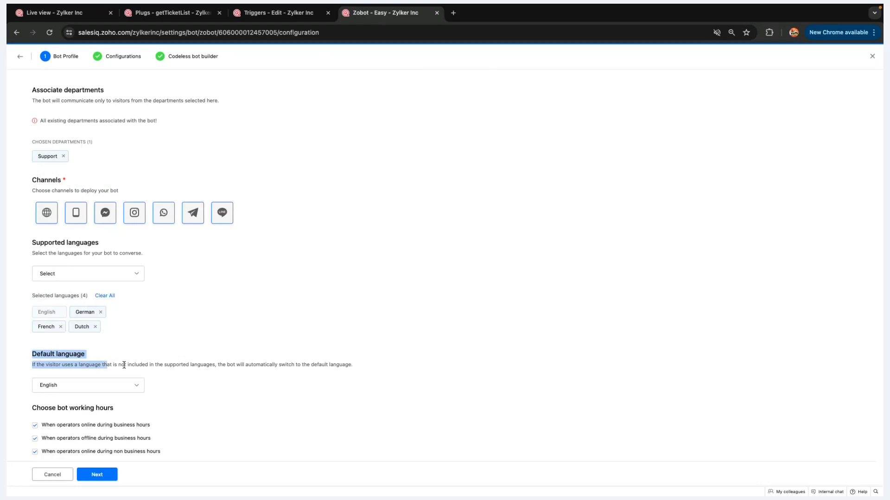
click(123, 365)
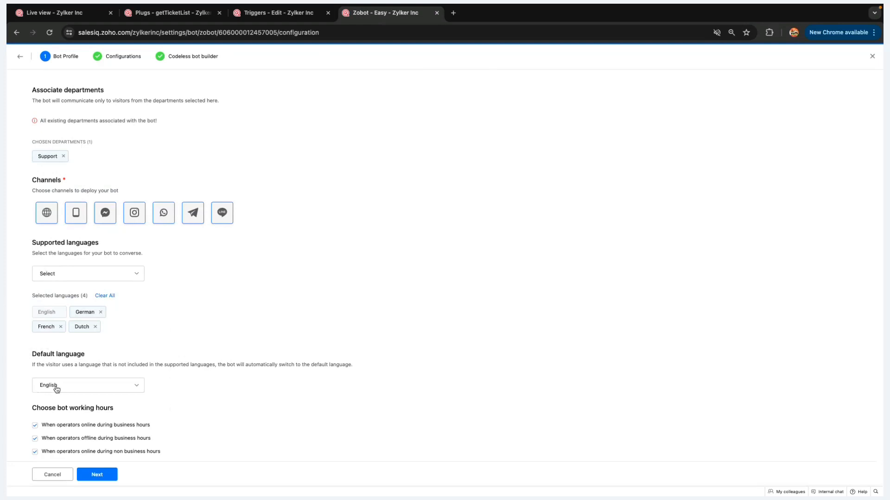
click(96, 476)
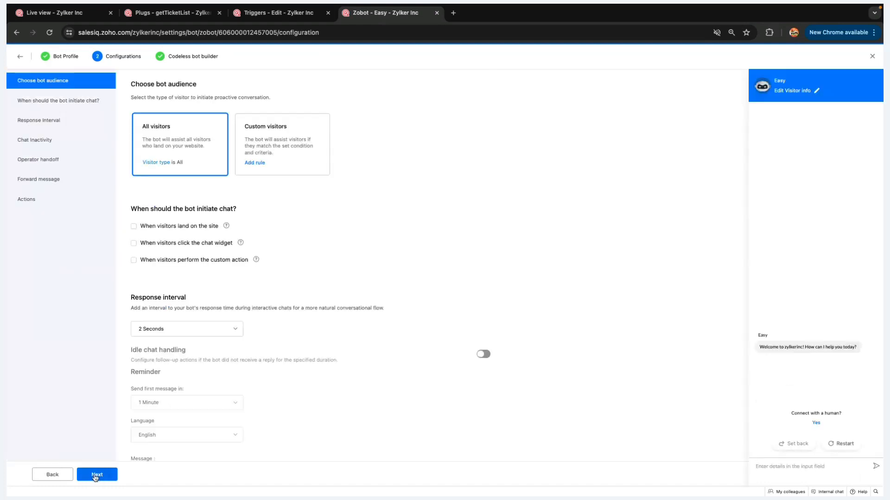
click(95, 475)
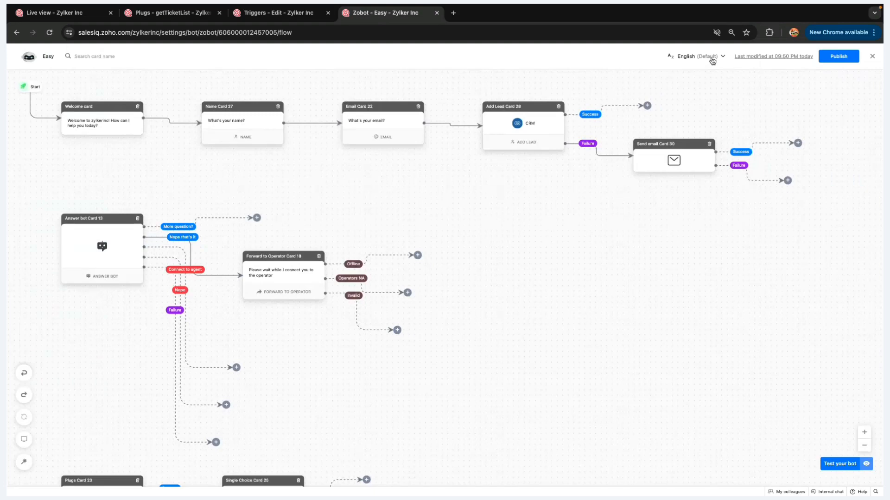
Switch the flow editor's language from English (Default) to Dutch
click(711, 62)
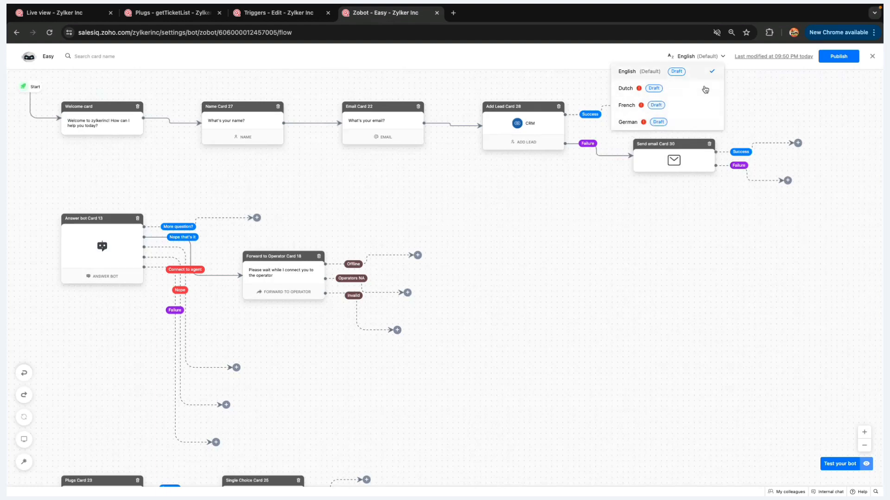
click(688, 69)
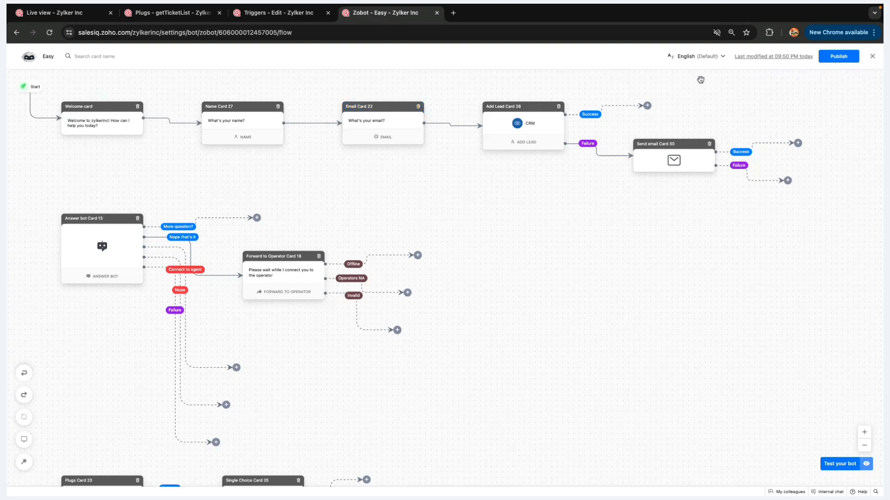
click(718, 57)
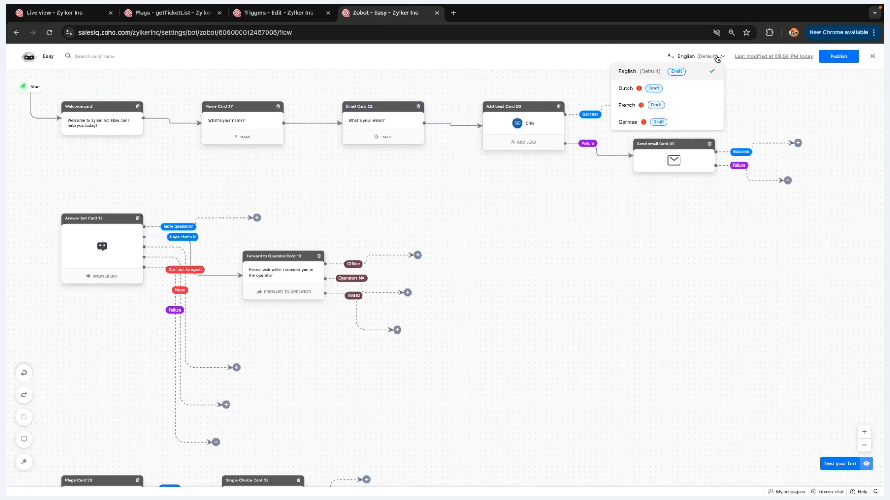
click(681, 93)
Check Name Card 27's Dutch message, briefly linking then unlinking Add Lead's success branch to Send email
click(234, 124)
click(744, 219)
scroll(443, 151, right, 2)
drag(615, 106, 613, 174)
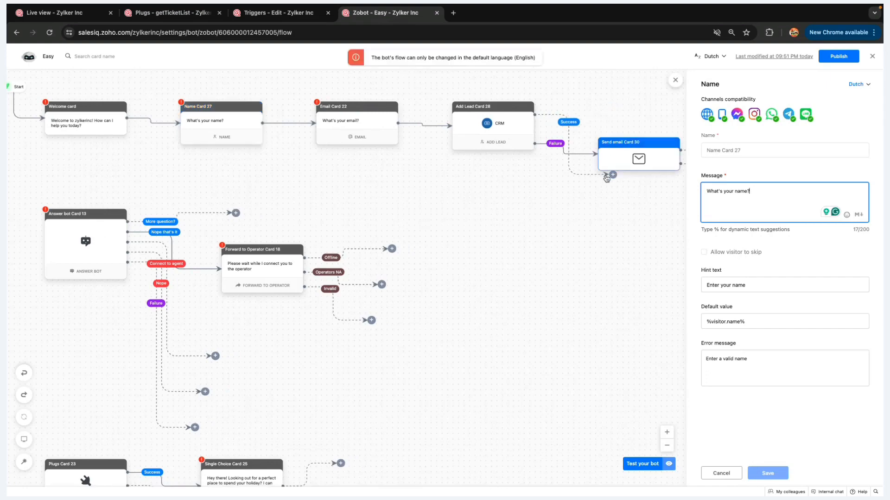
drag(612, 175, 613, 113)
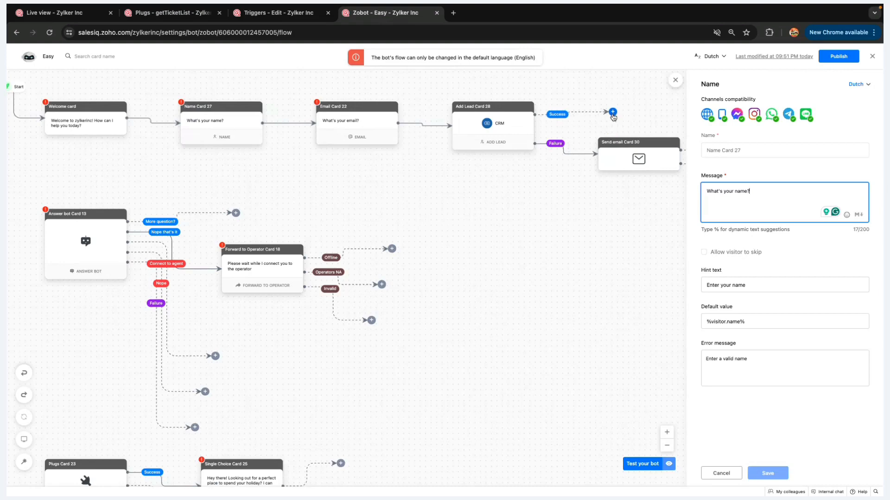
click(676, 81)
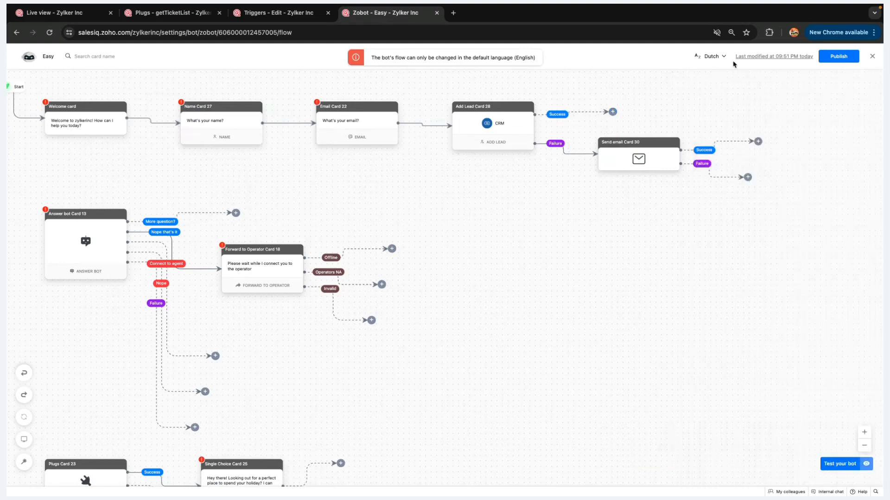
Return the flow to English, shift the canvas slightly right, then switch back to Dutch
click(713, 56)
click(641, 73)
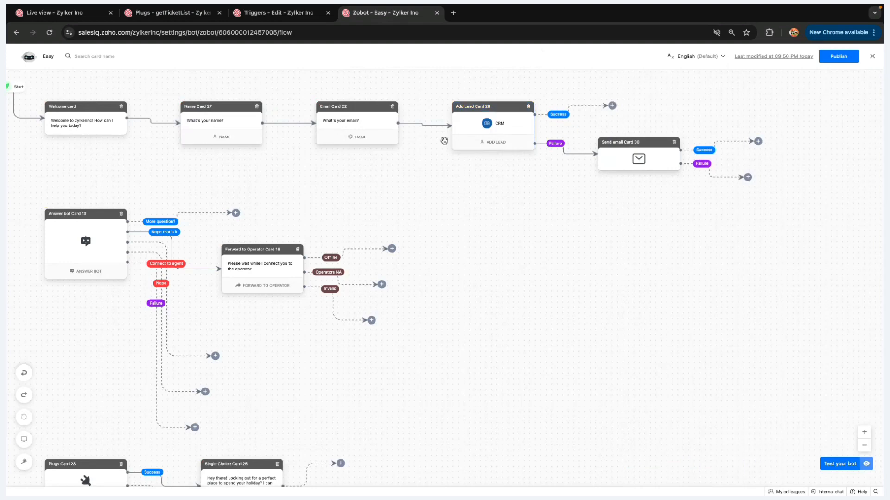
drag(444, 141, 460, 141)
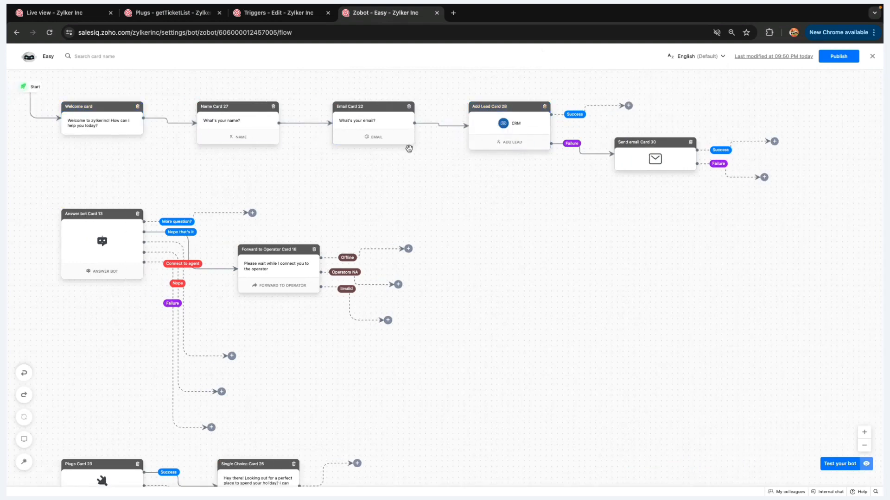
click(703, 58)
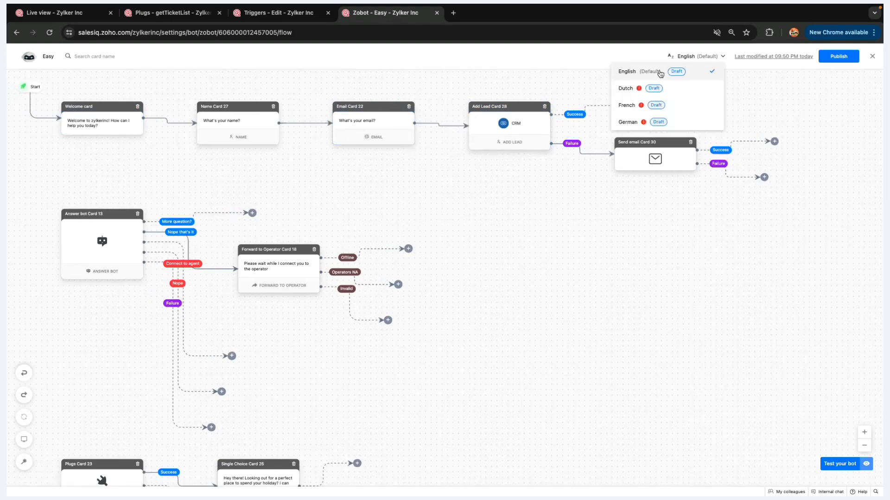
click(626, 91)
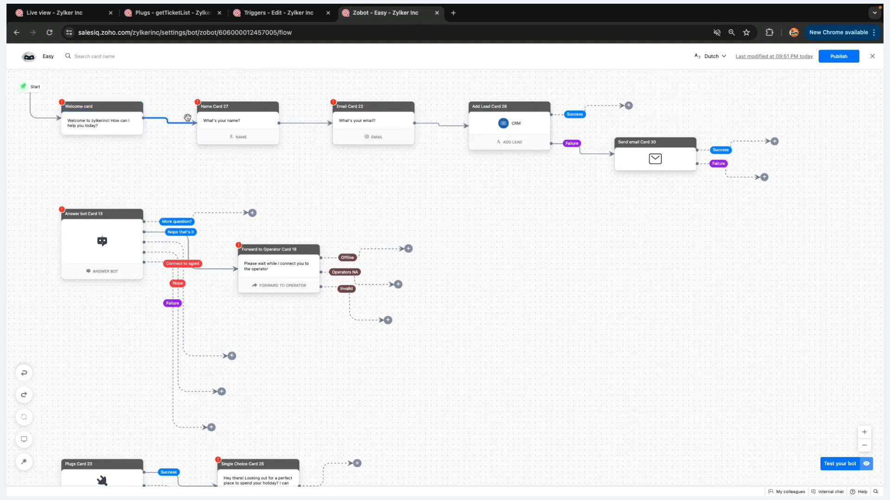
Select the Welcome card's message and view its French and German versions
click(108, 125)
click(821, 191)
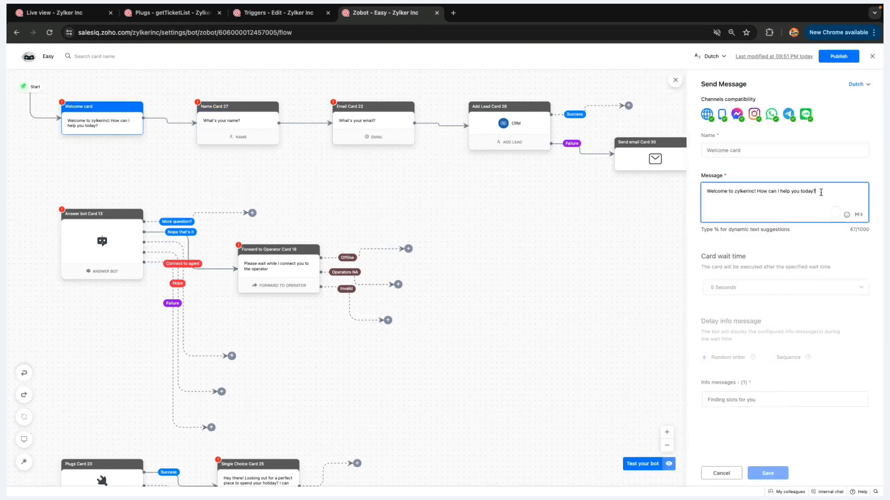
drag(820, 192, 696, 187)
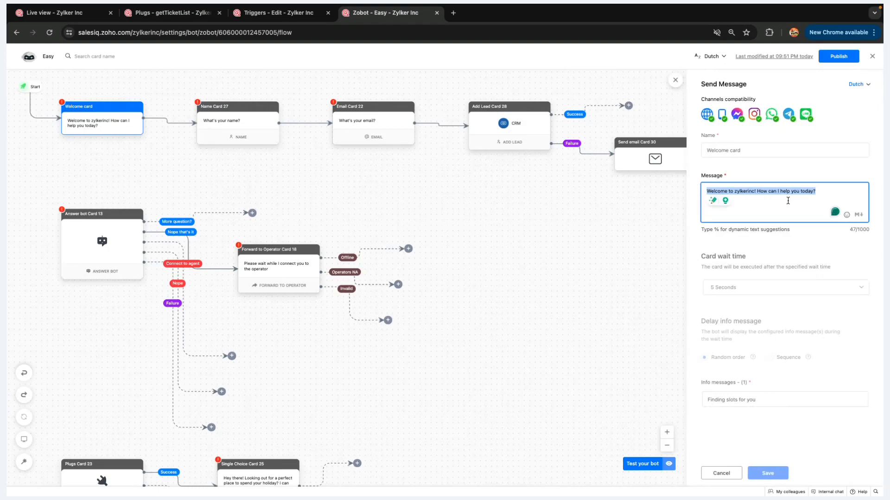
click(865, 85)
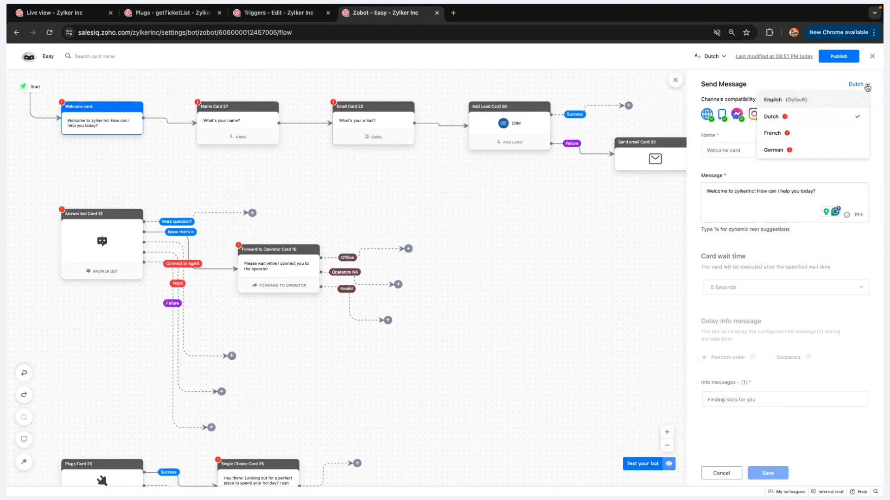
click(835, 133)
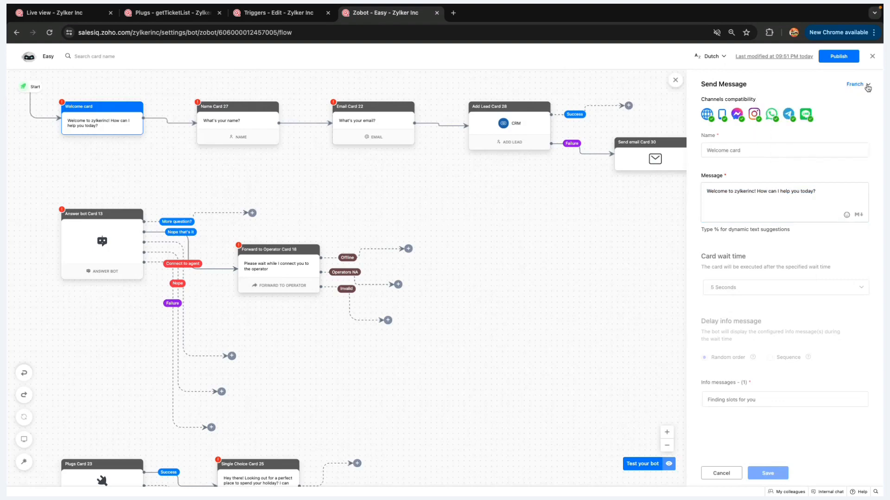
click(866, 85)
click(821, 151)
Go back to the Zoho Show presentation and advance to the MOBILE APP slide
key(ctrl+Left)
key(ctrl+Right)
key(ctrl+Right)
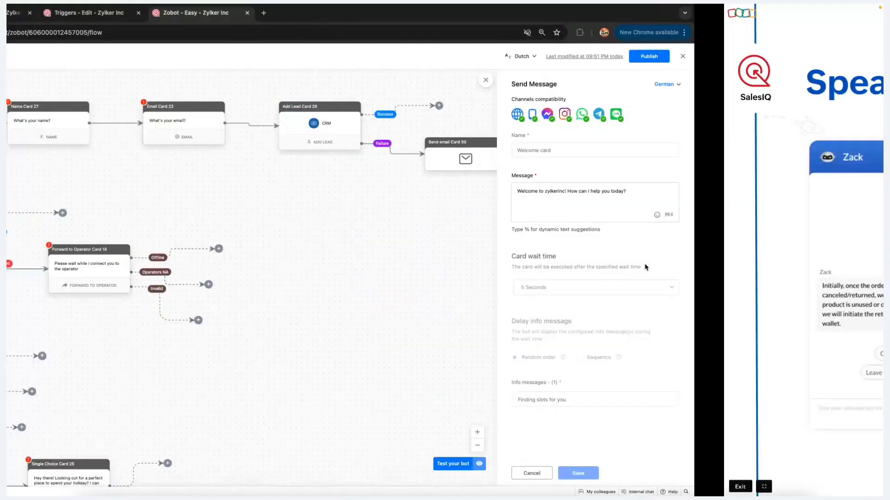
key(Right)
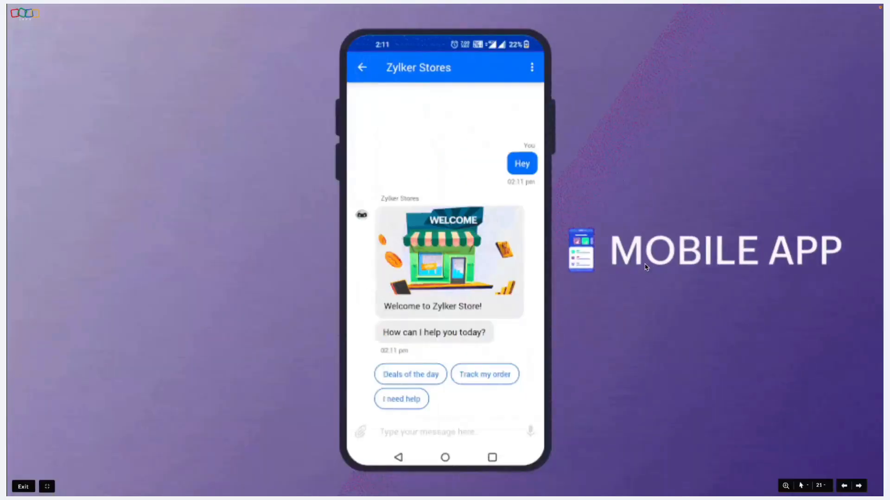